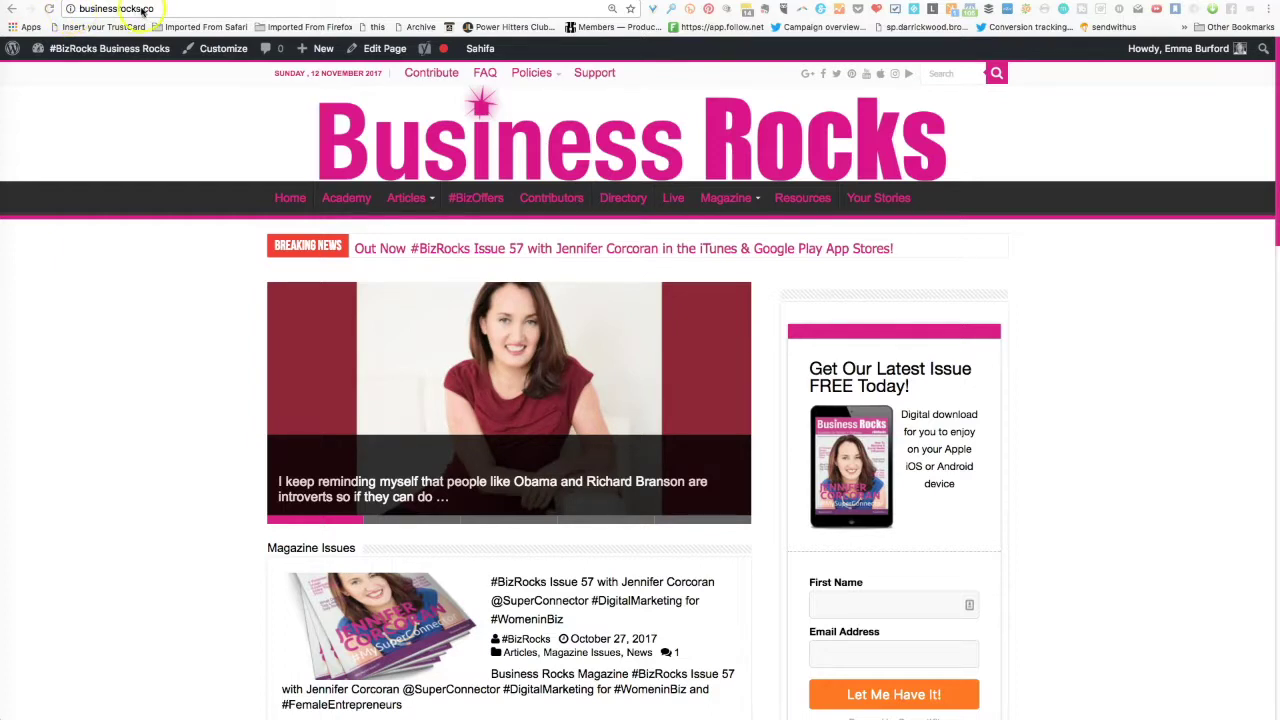
Check the connection security details of businessrocks.co and of the secure comparison website.
click(70, 9)
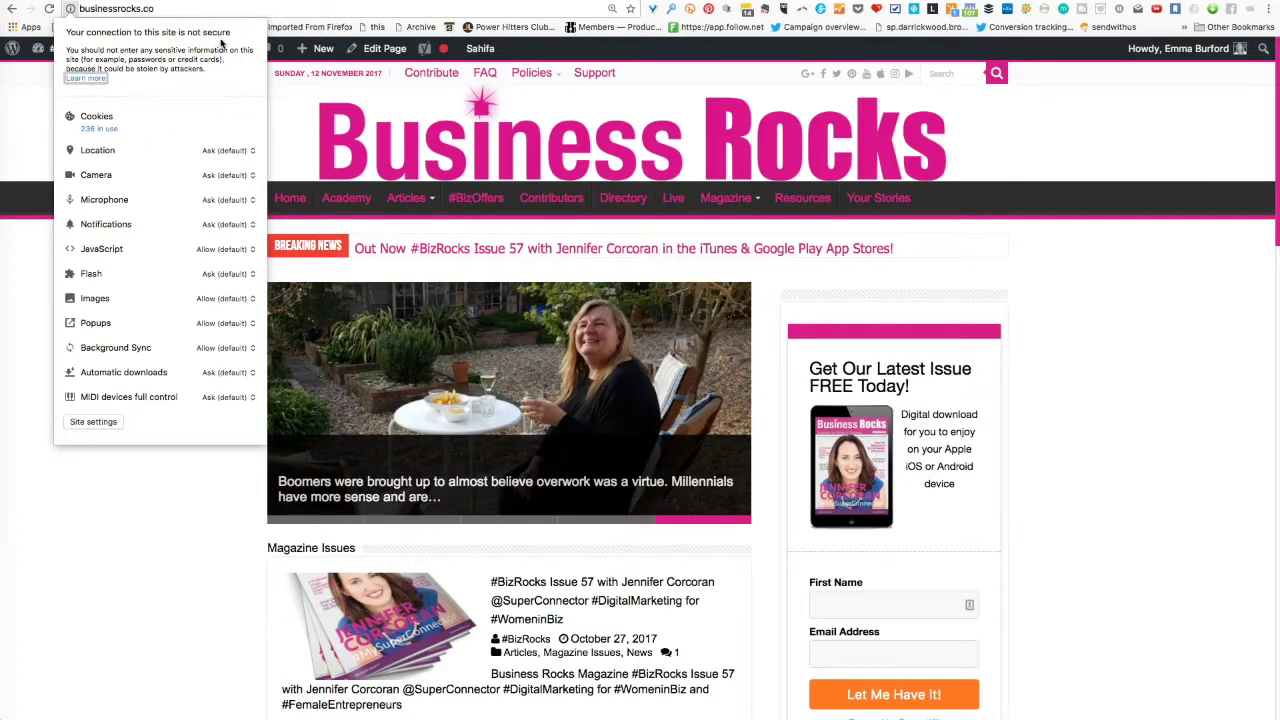
click(78, 8)
click(23, 82)
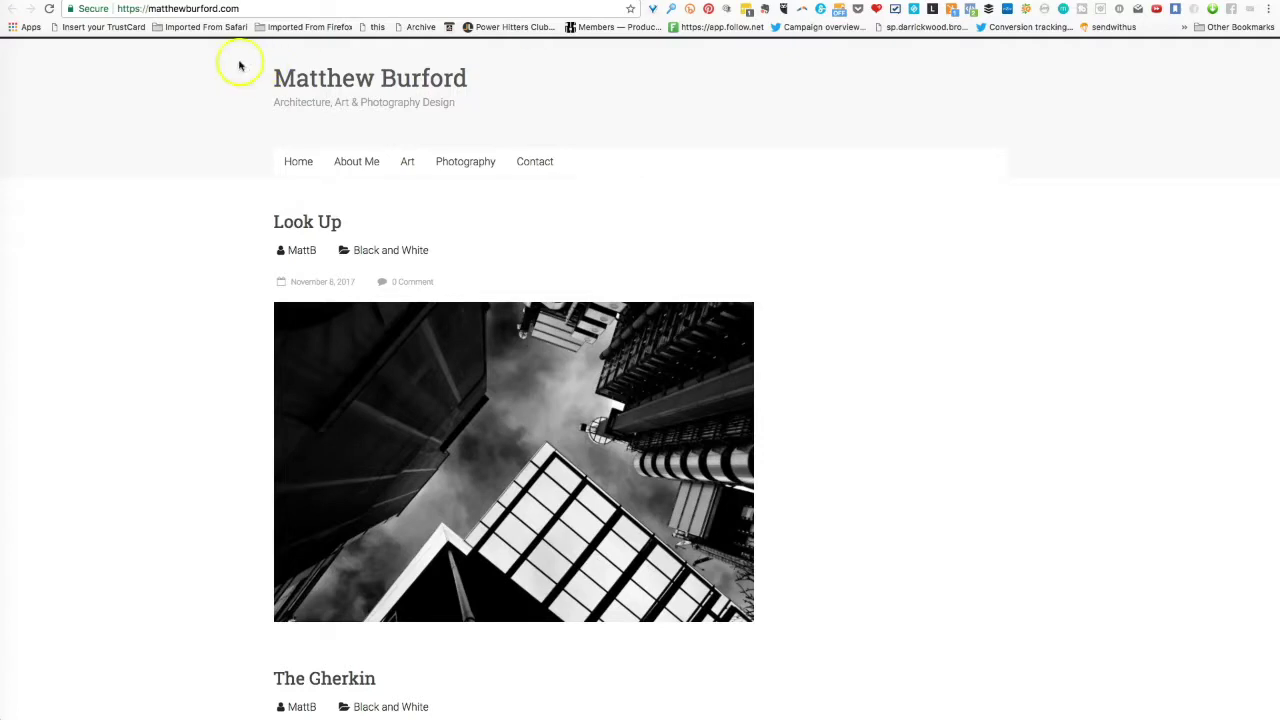
click(85, 9)
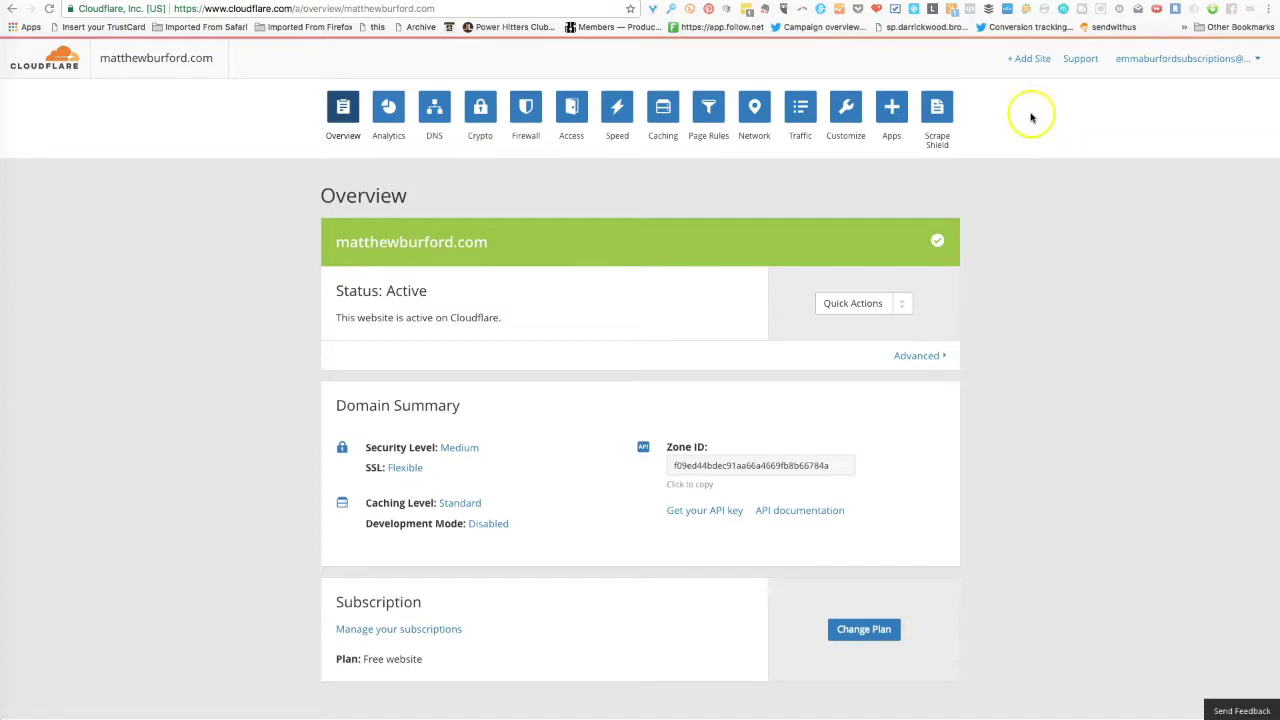
In Cloudflare, add businessrocks.co as a new website and start its scan.
click(1032, 60)
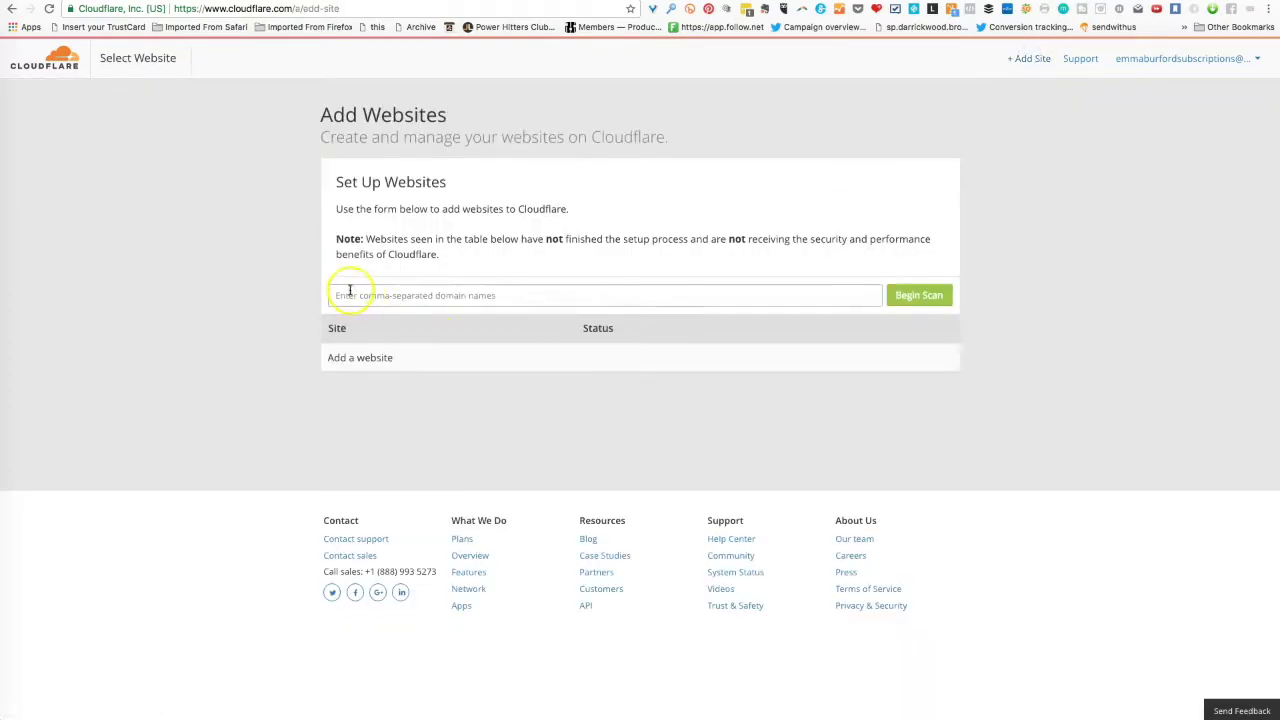
click(351, 294)
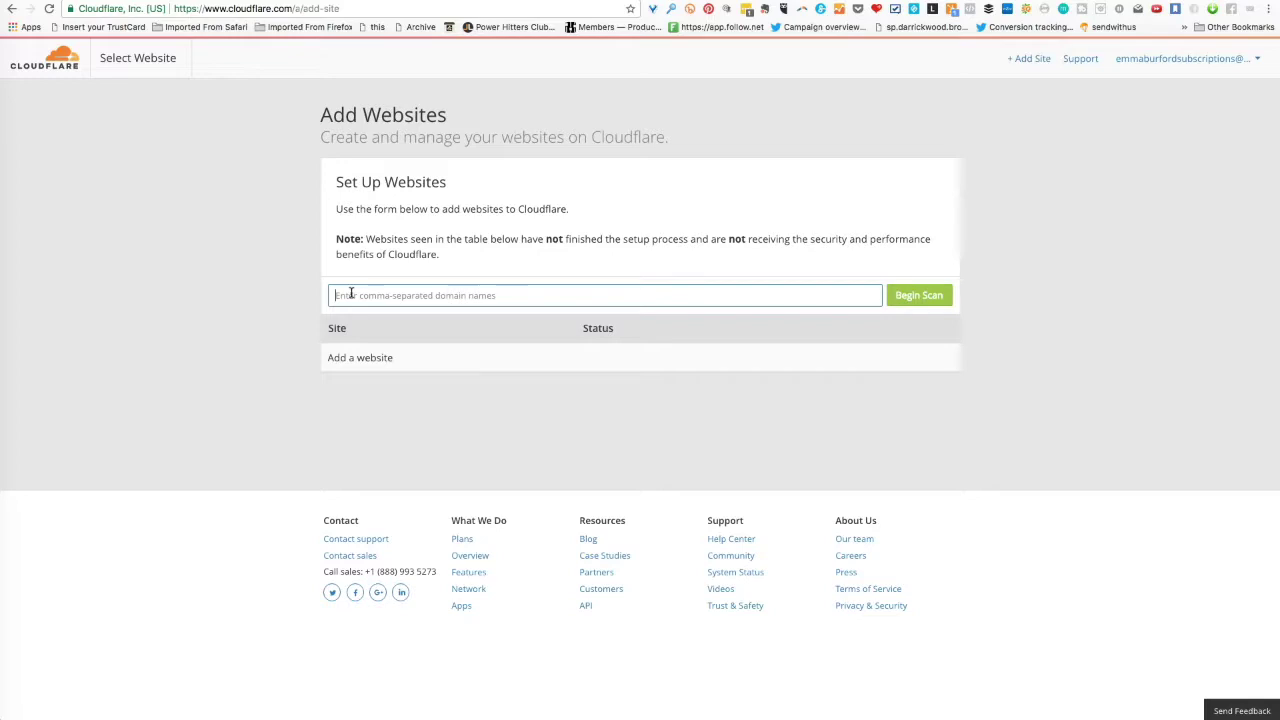
text(business)
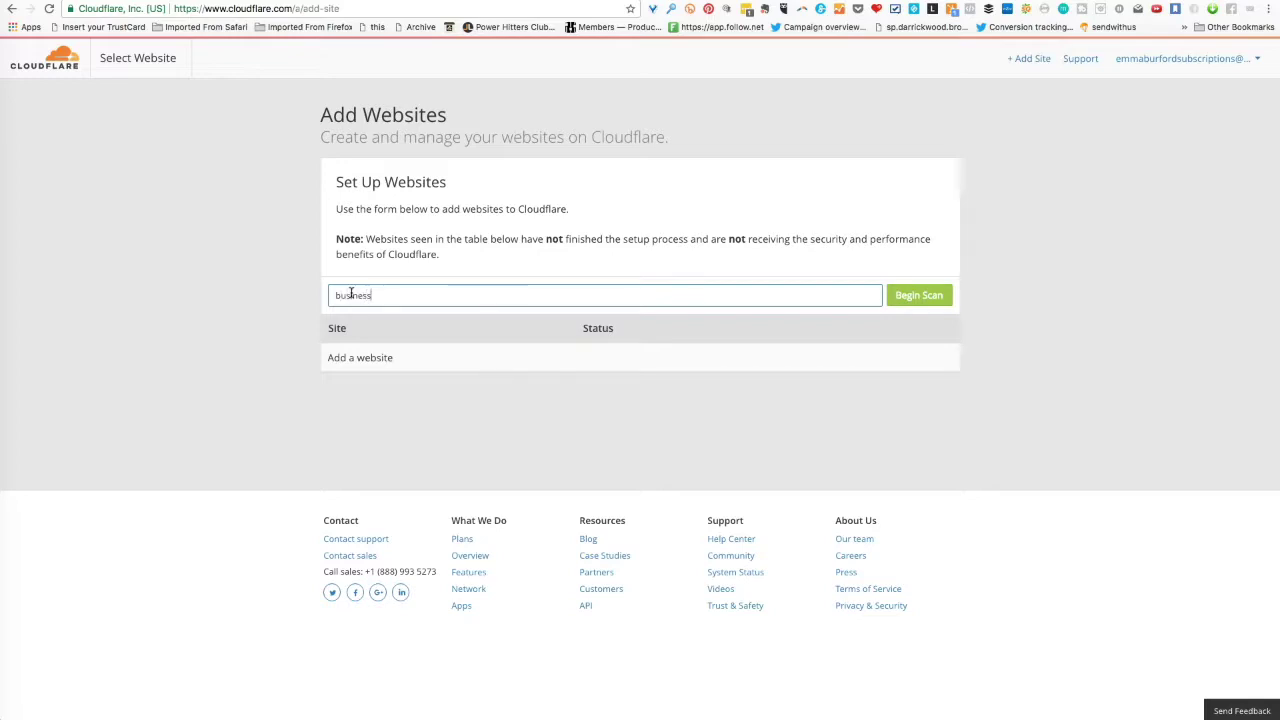
text(rocks.co)
click(927, 297)
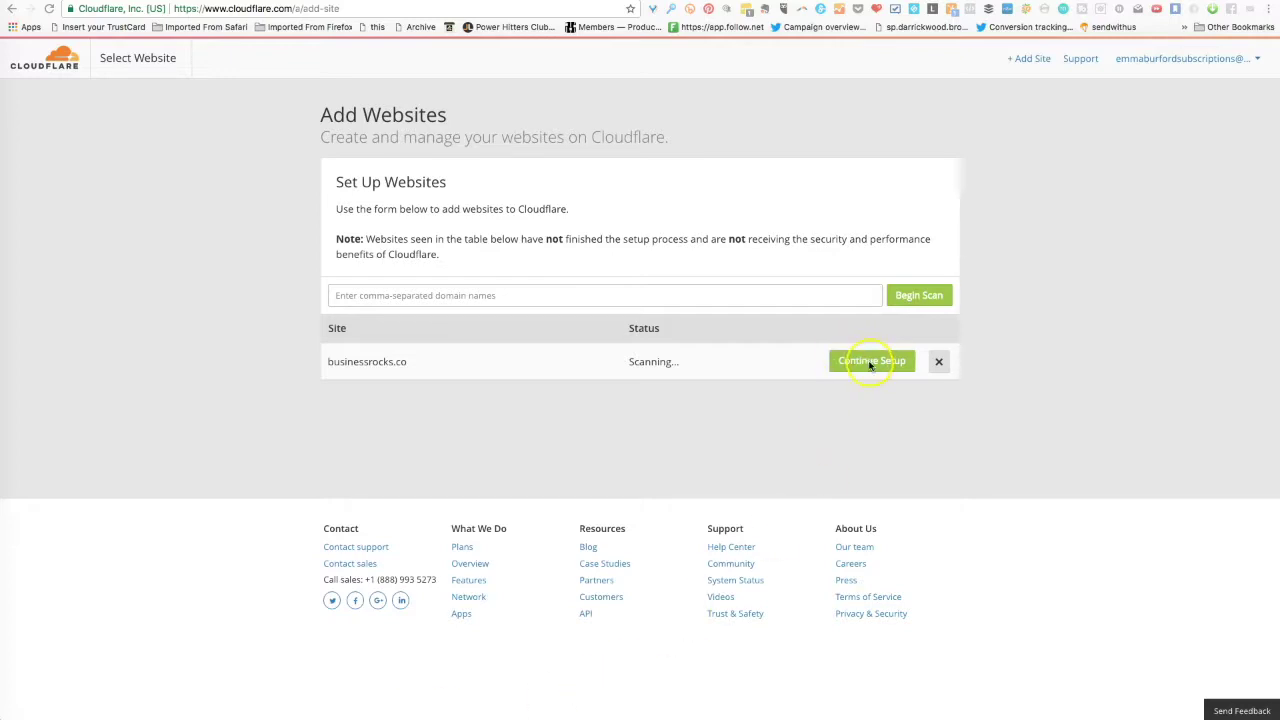
Continue the setup of businessrocks.co past the DNS query and confirm the Free $0/month plan.
click(872, 363)
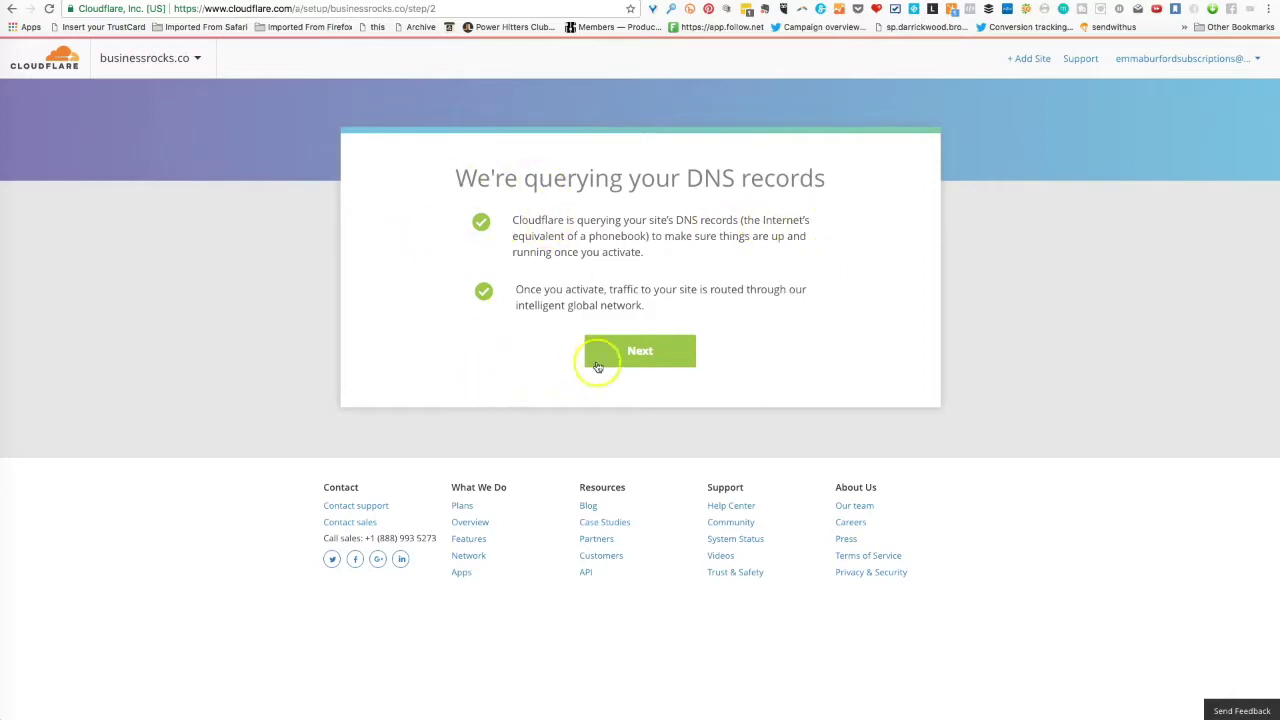
click(655, 350)
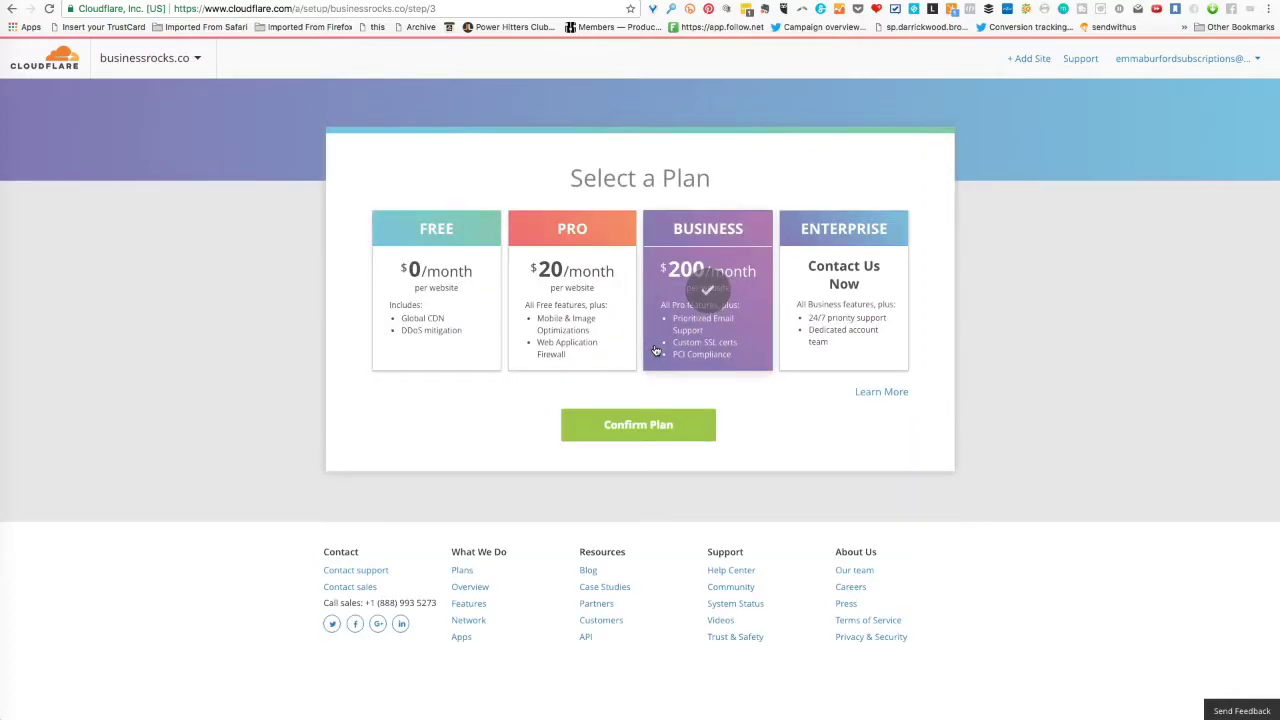
click(424, 286)
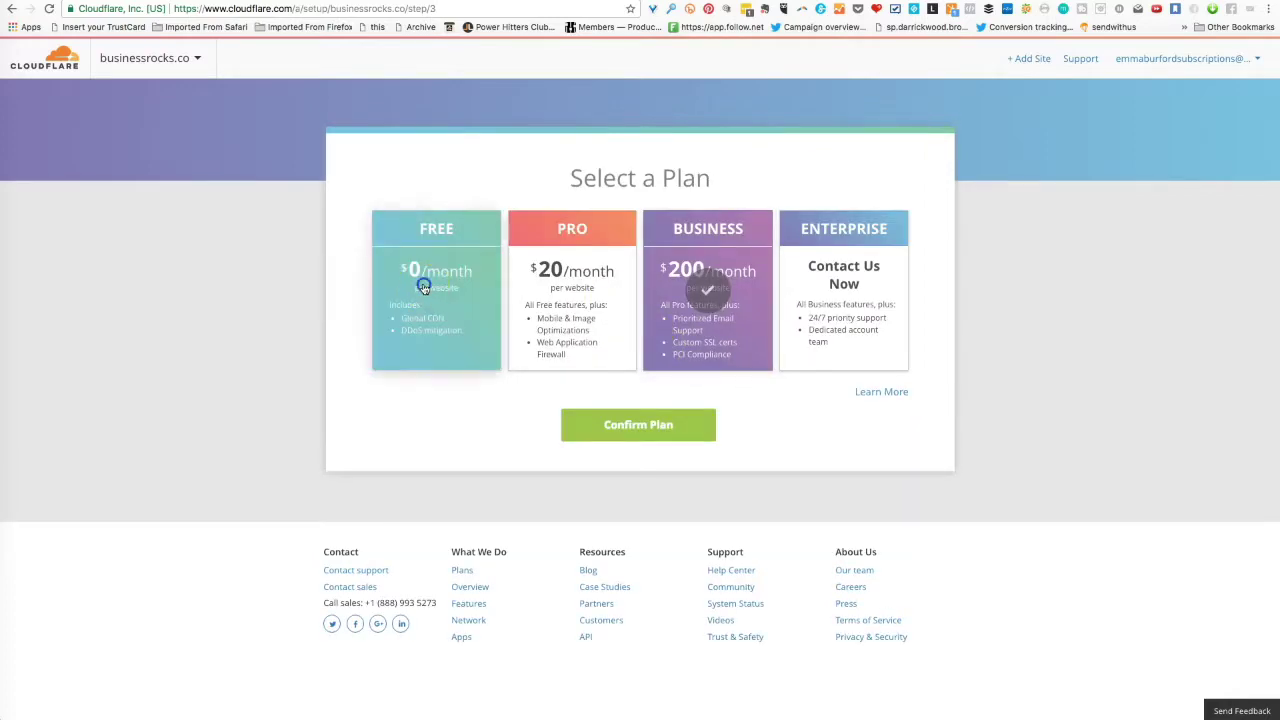
click(640, 427)
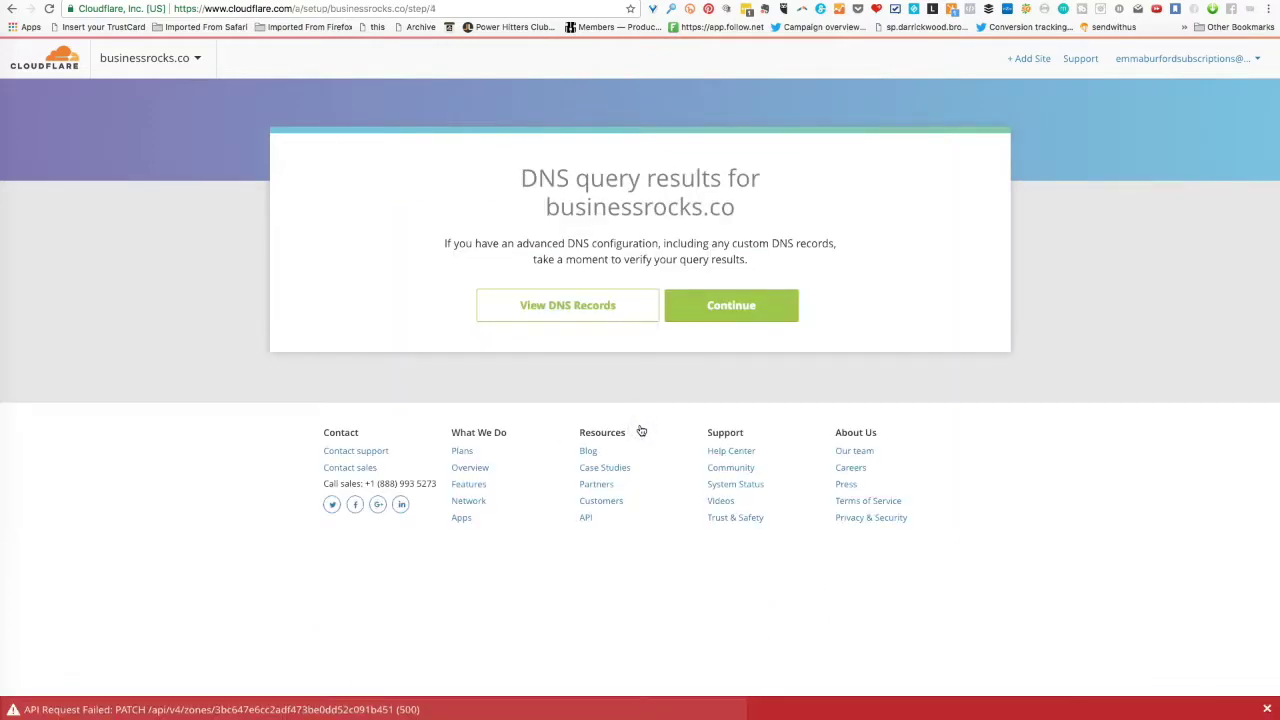
Show the DNS records for businessrocks.co and examine which ones are routed through Cloudflare.
click(549, 309)
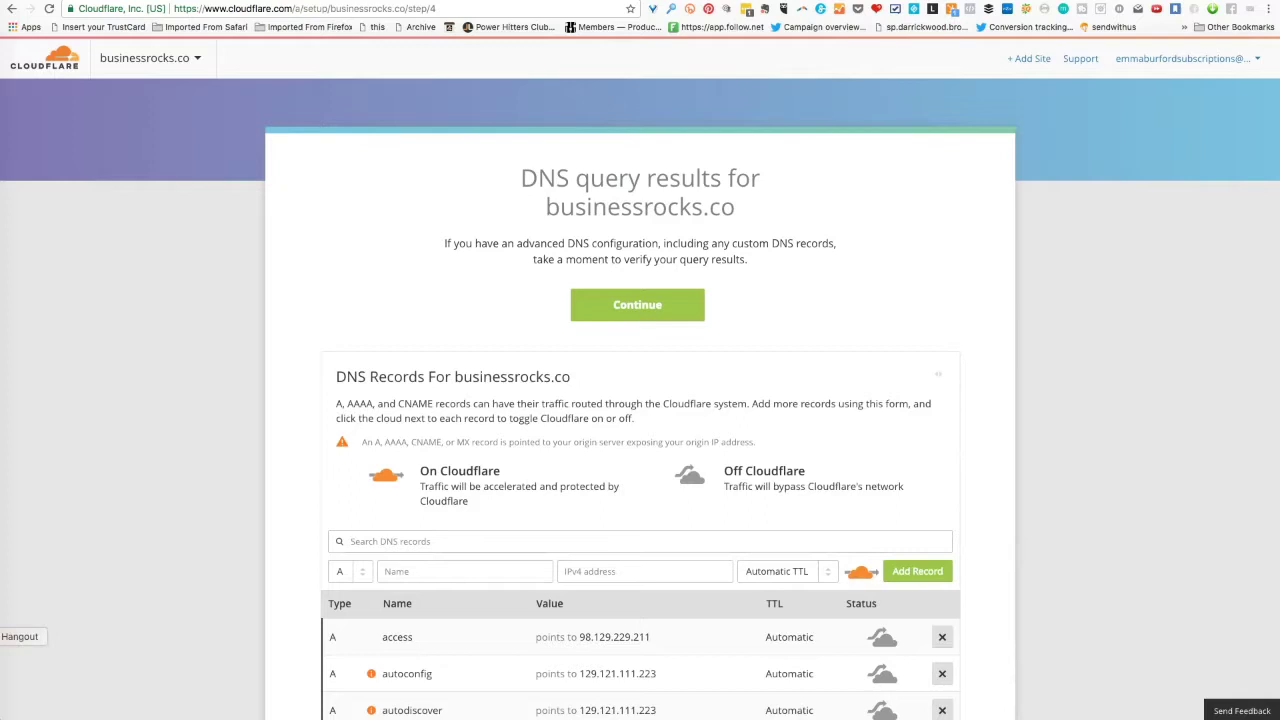
scroll(1064, 593, down, 1)
scroll(711, 589, down, 5)
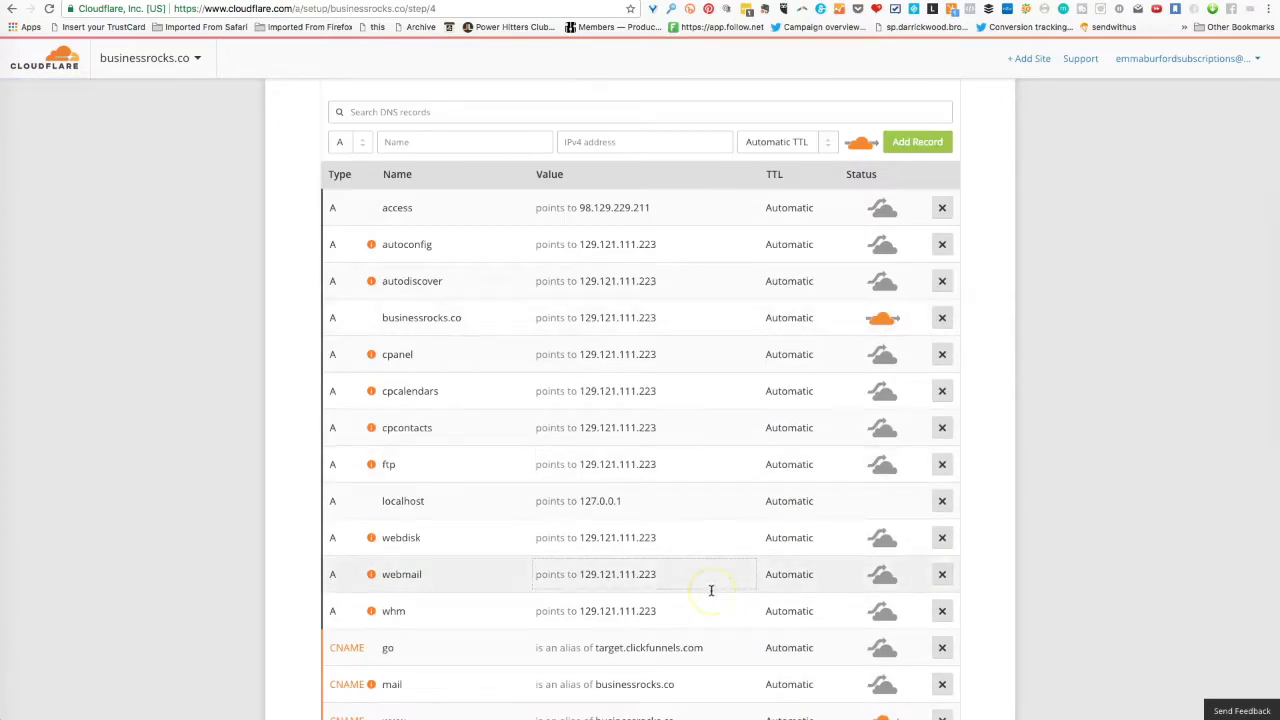
scroll(711, 590, down, 1)
scroll(711, 590, down, 3)
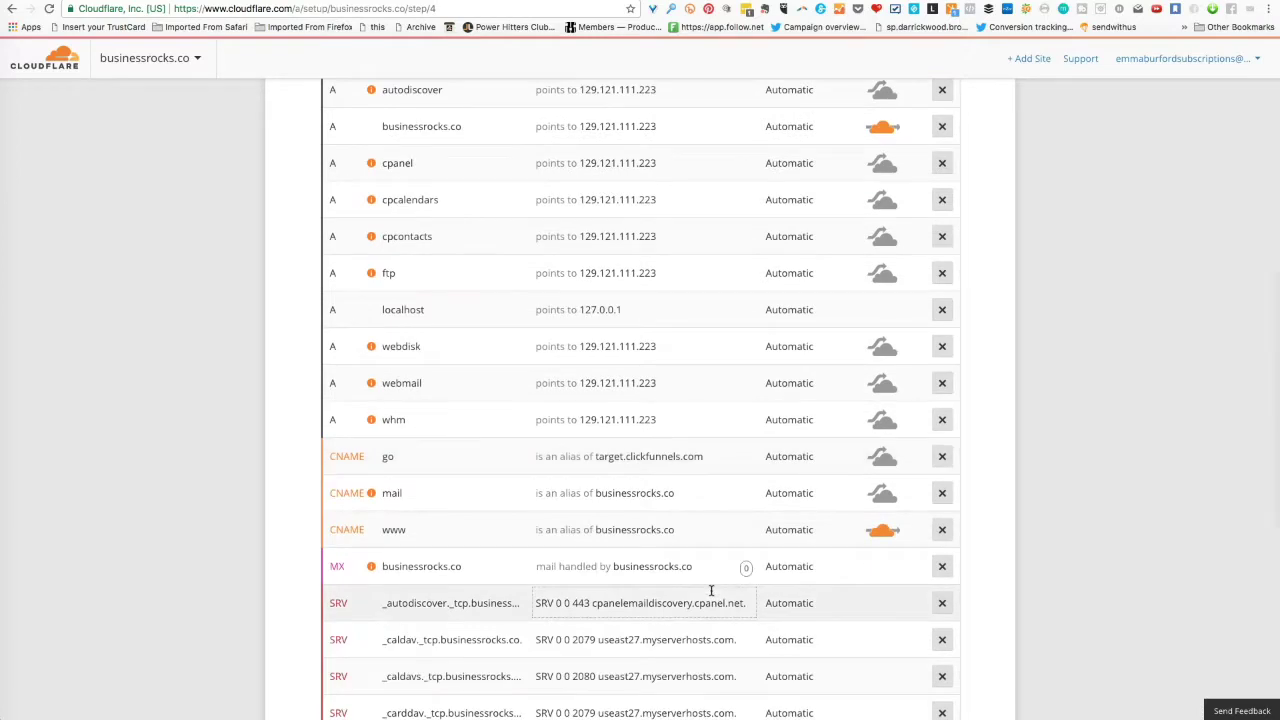
scroll(711, 590, down, 2)
scroll(711, 590, up, 5)
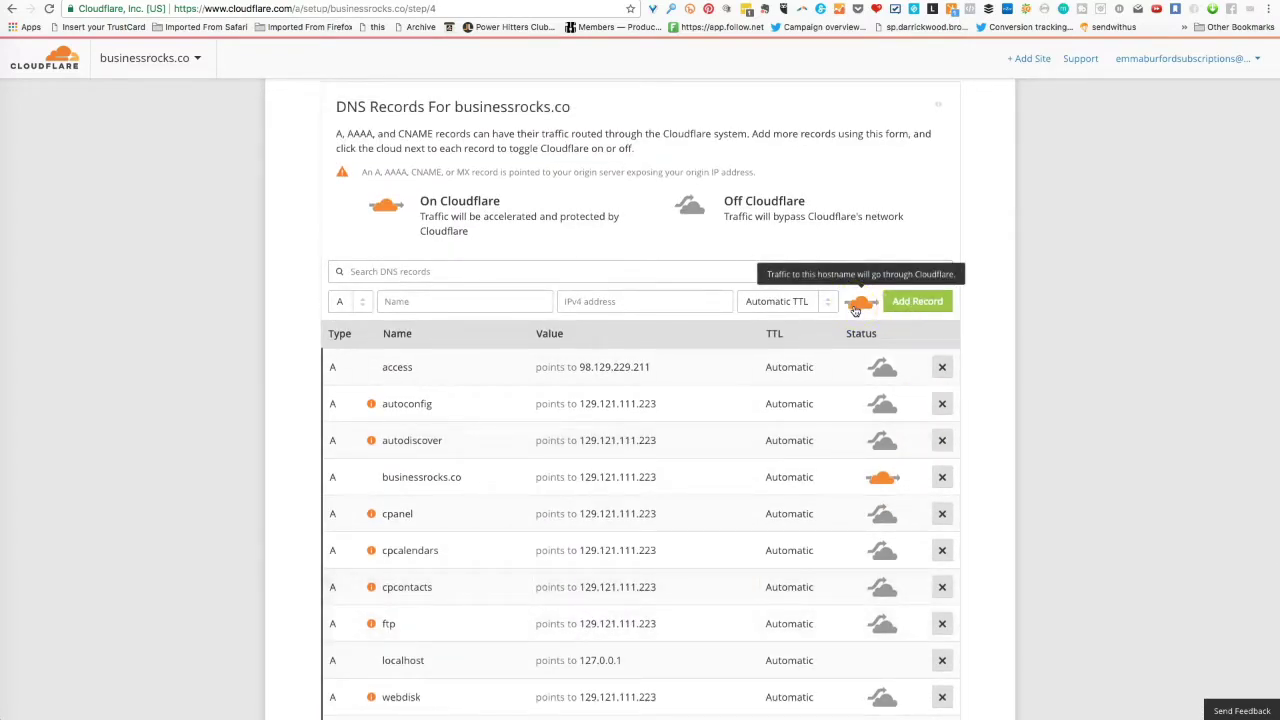
Turn on Cloudflare routing for the access, autoconfig, autodiscover, cpanel, cpcalendars and cpcontacts A records.
click(883, 372)
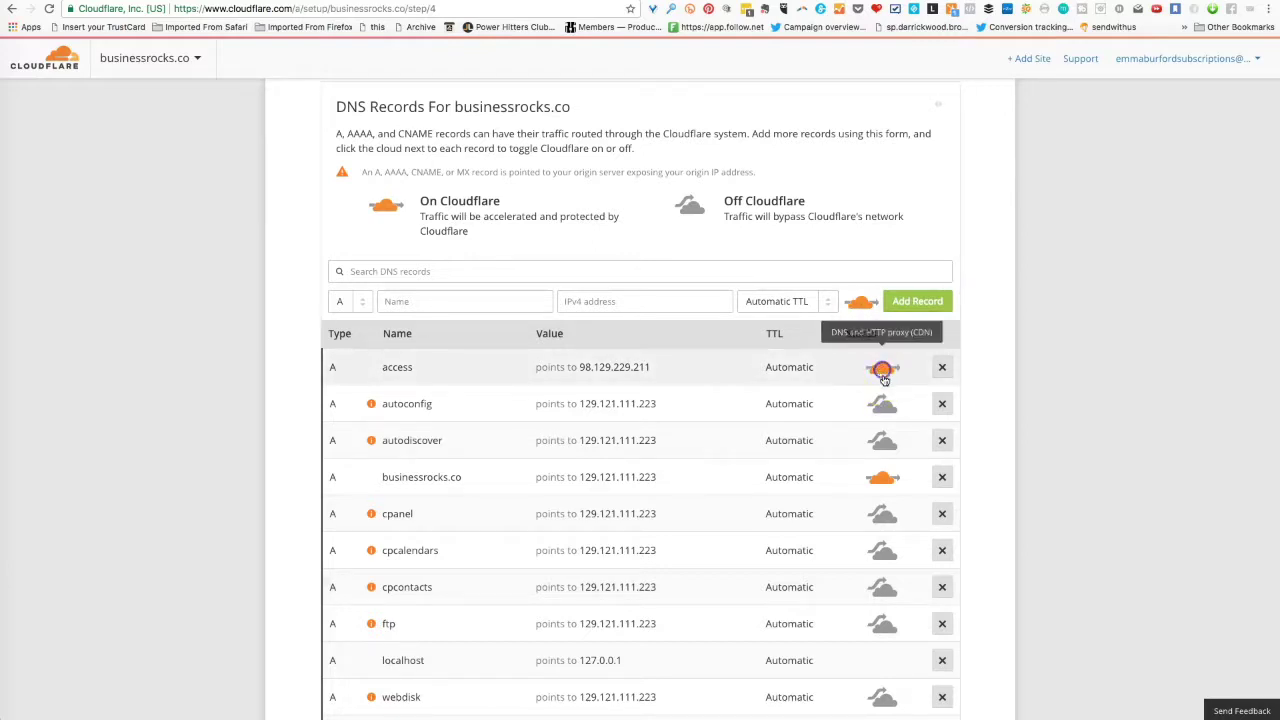
click(882, 443)
click(885, 510)
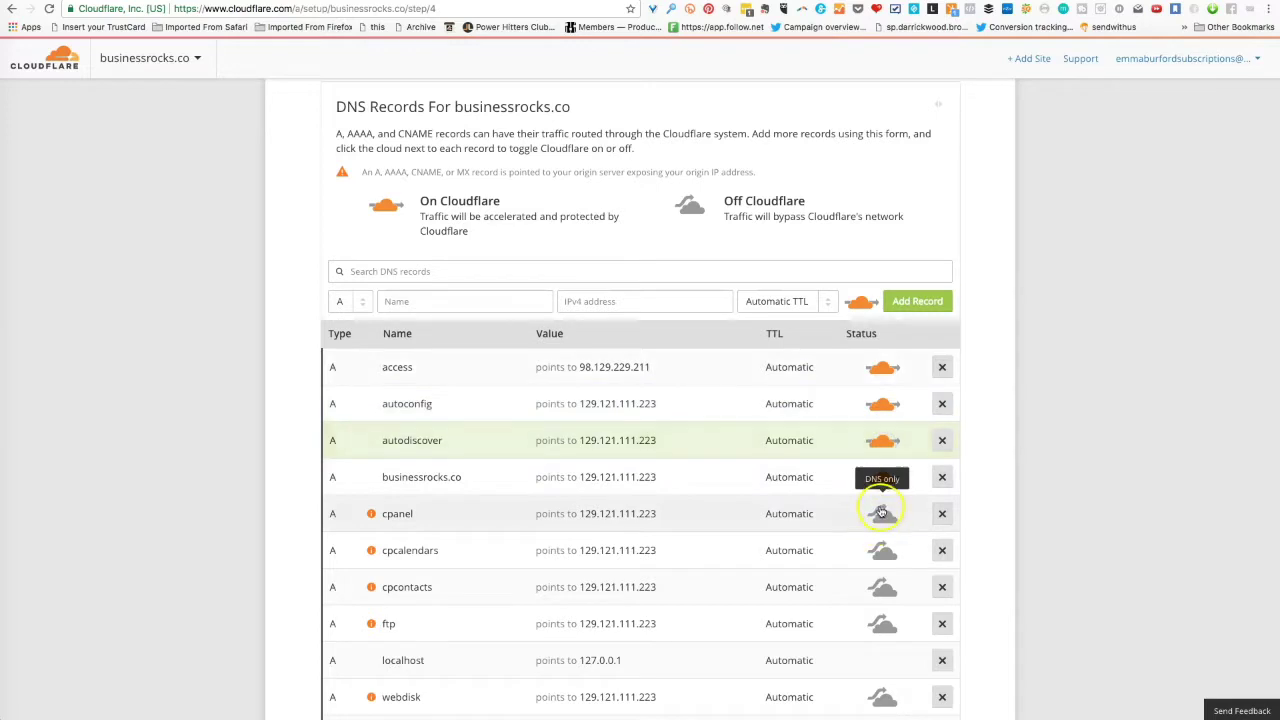
click(887, 517)
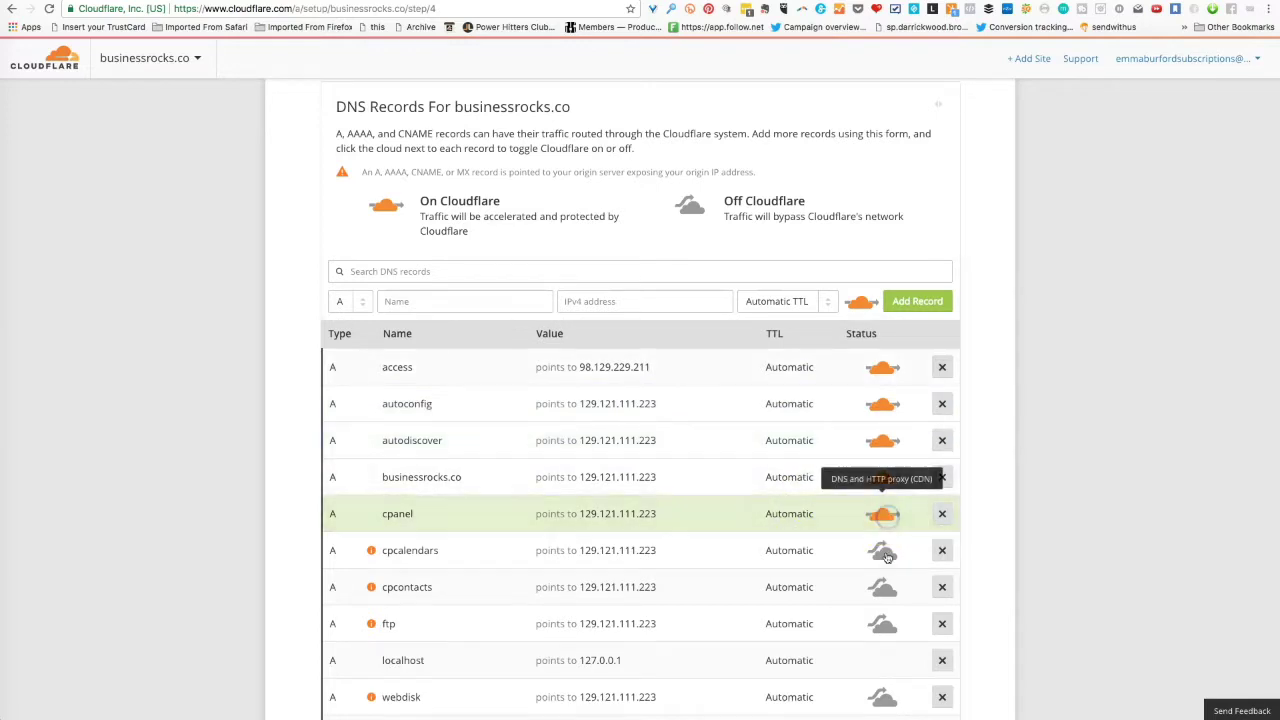
click(884, 555)
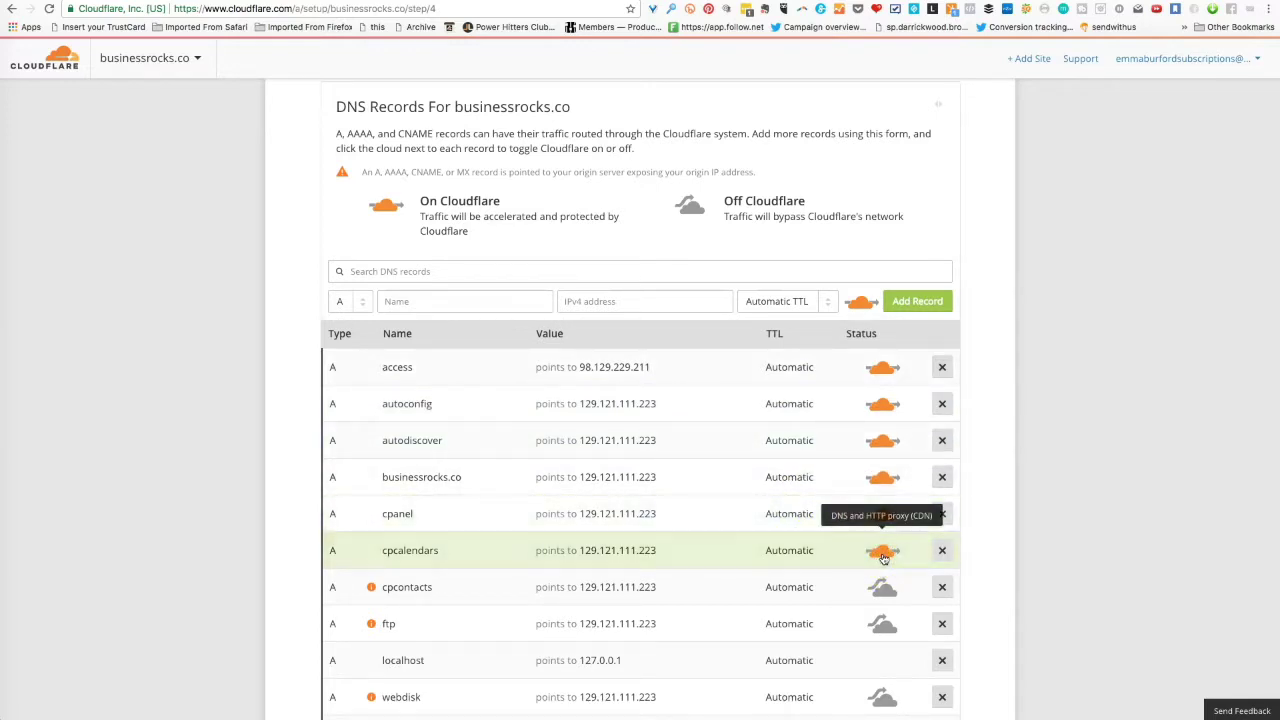
click(885, 590)
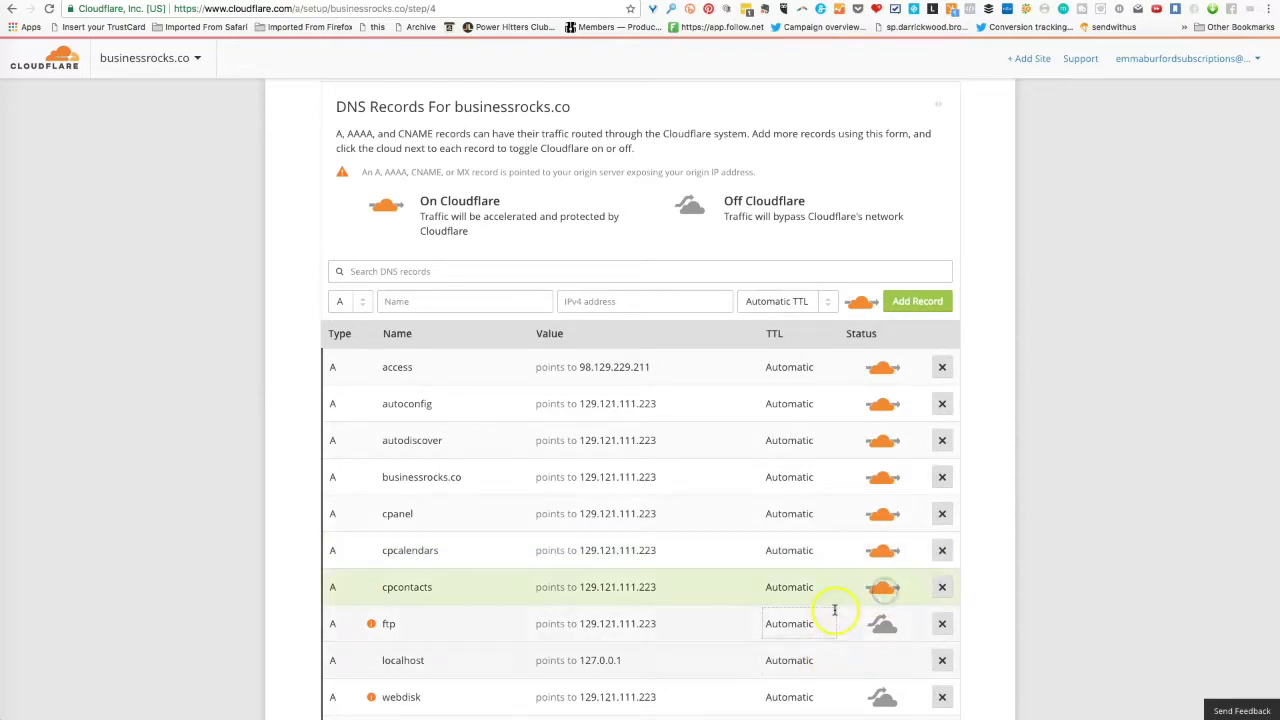
Turn on Cloudflare routing for the ftp, webdisk, webmail and whm A records and the mail CNAME record.
scroll(834, 609, down, 2)
click(883, 551)
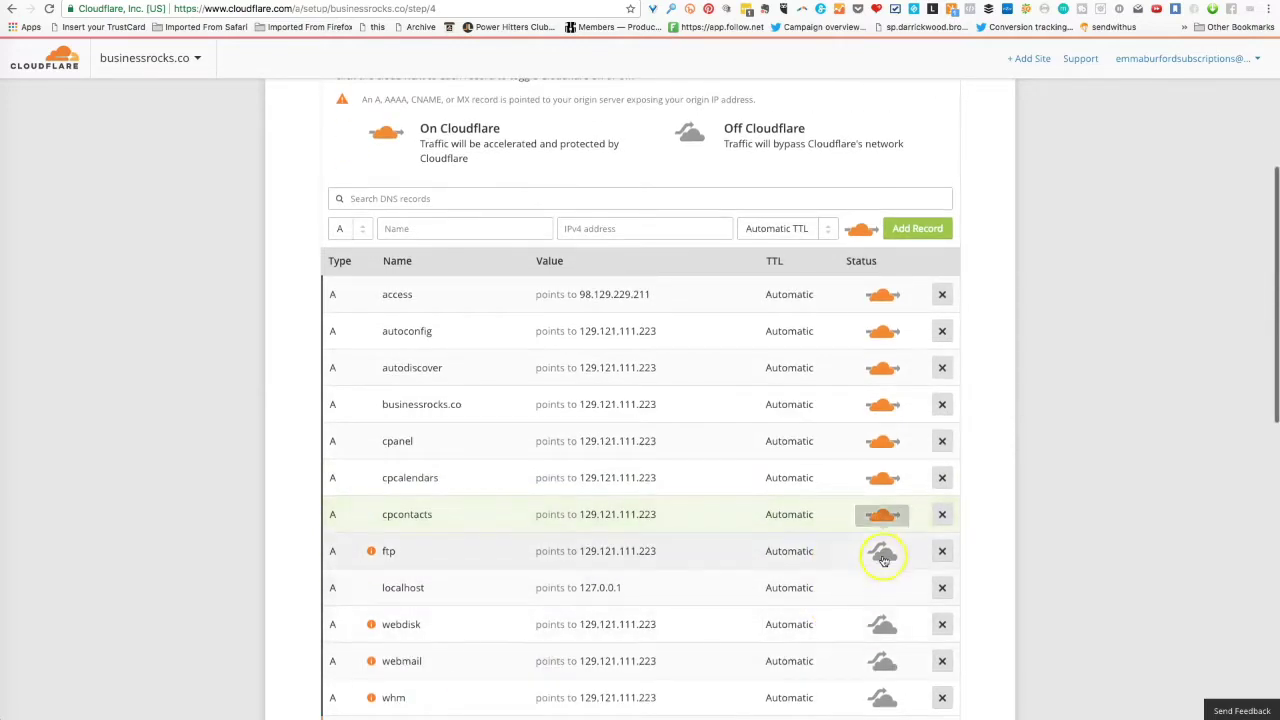
click(883, 624)
scroll(840, 651, down, 1)
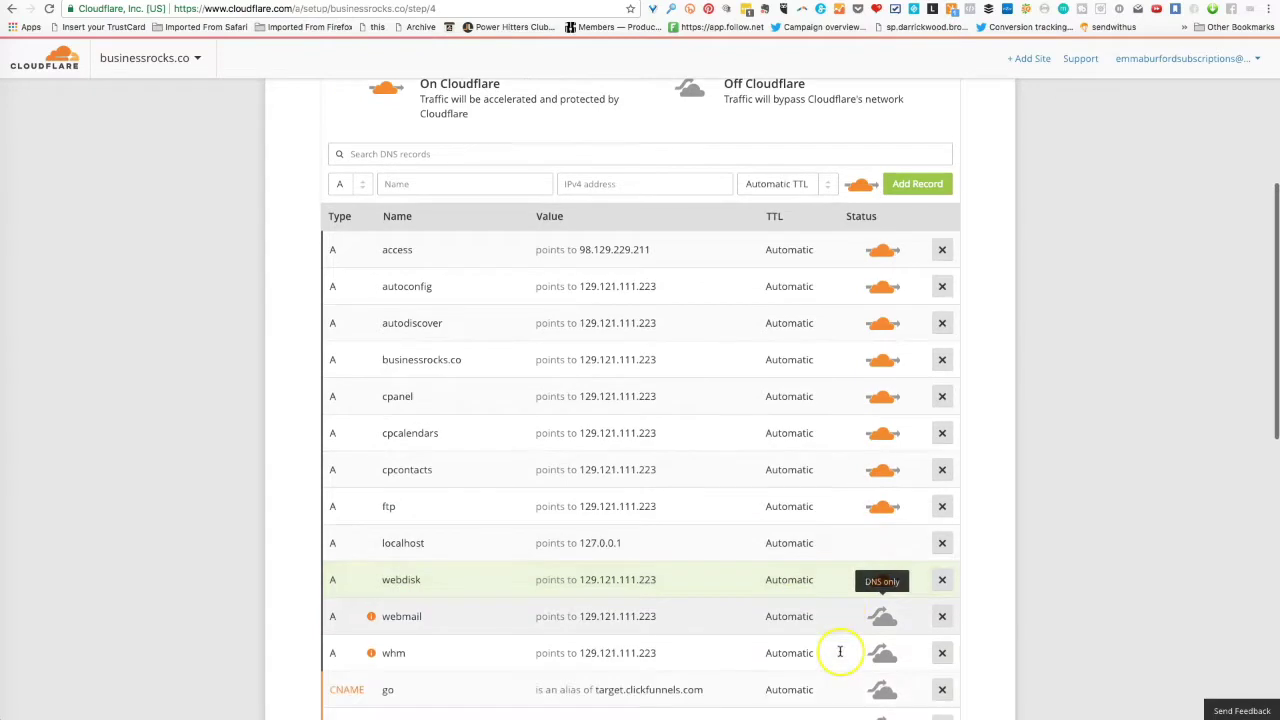
click(884, 616)
click(883, 655)
scroll(884, 640, down, 3)
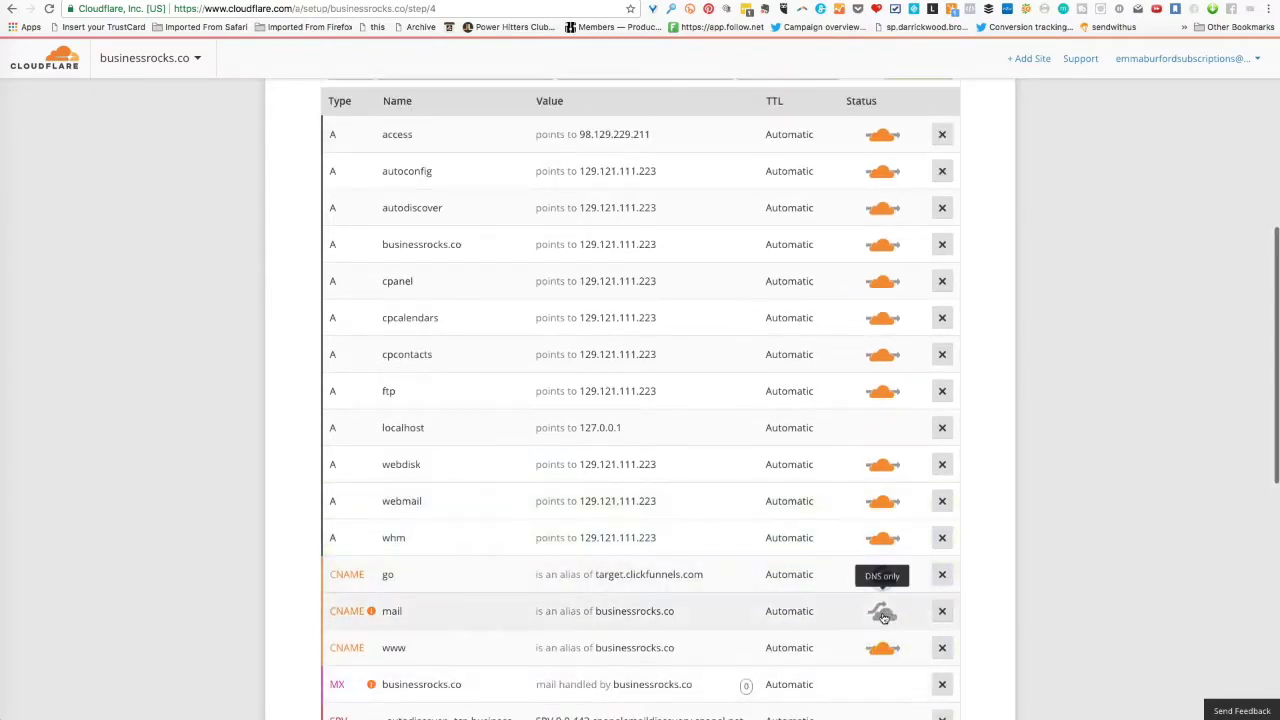
click(883, 614)
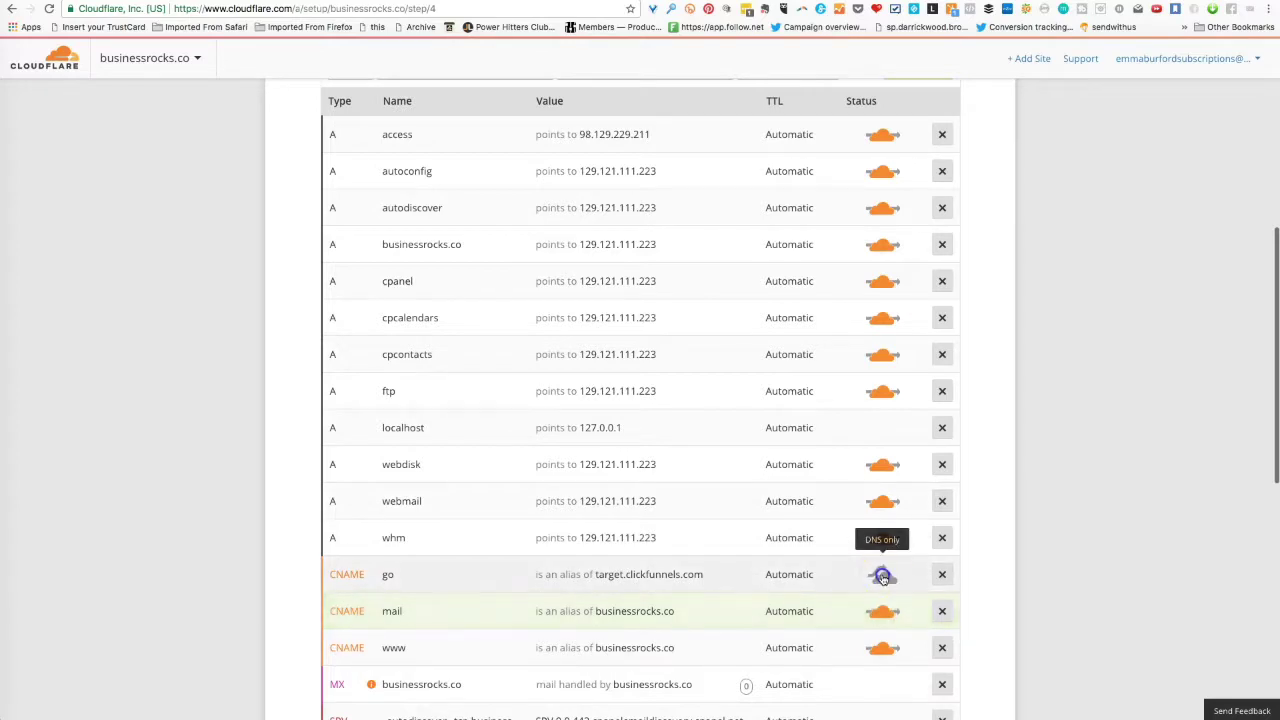
Try to turn on Cloudflare routing for the go CNAME record that points to target.clickfunnels.com.
click(882, 577)
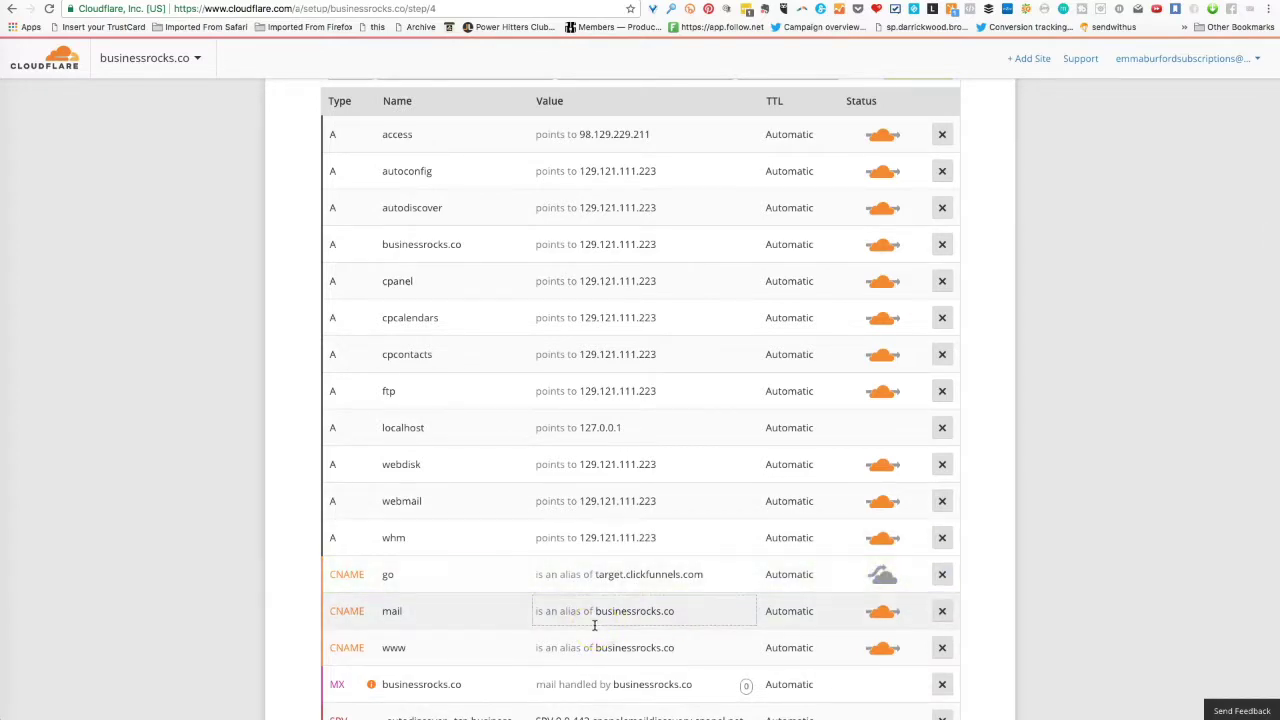
scroll(594, 625, down, 5)
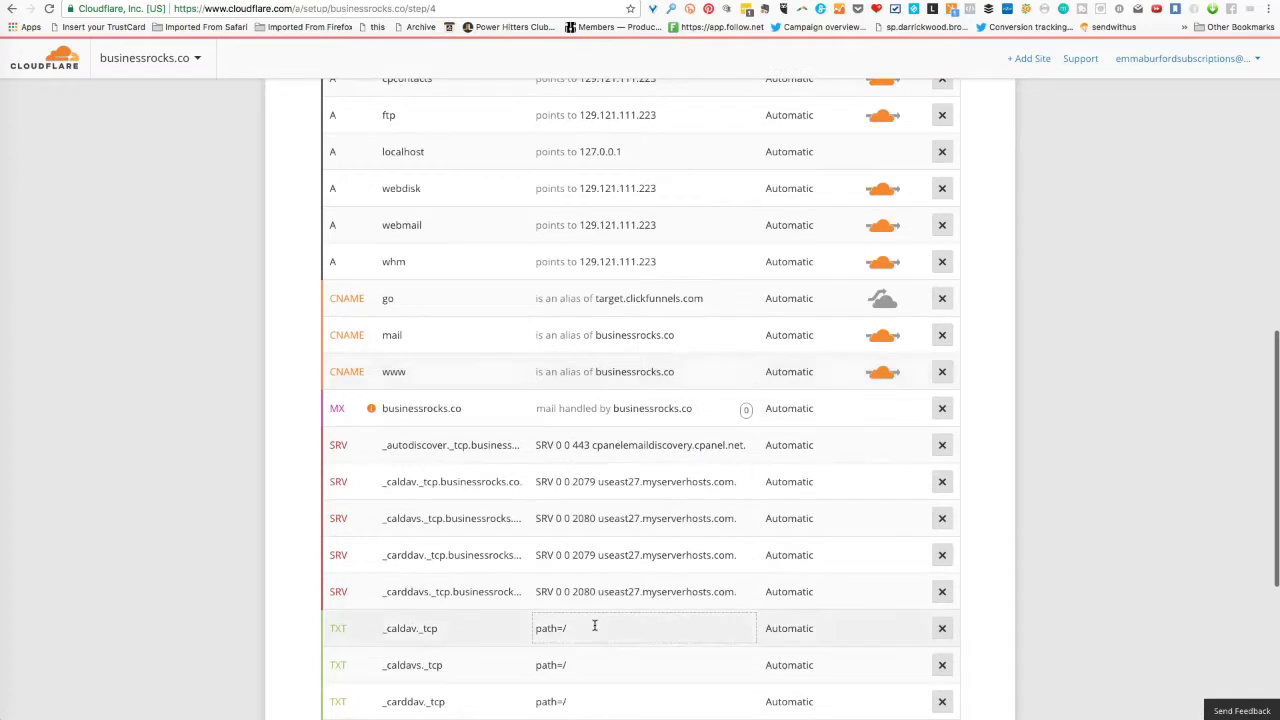
scroll(594, 625, up, 6)
scroll(594, 625, down, 8)
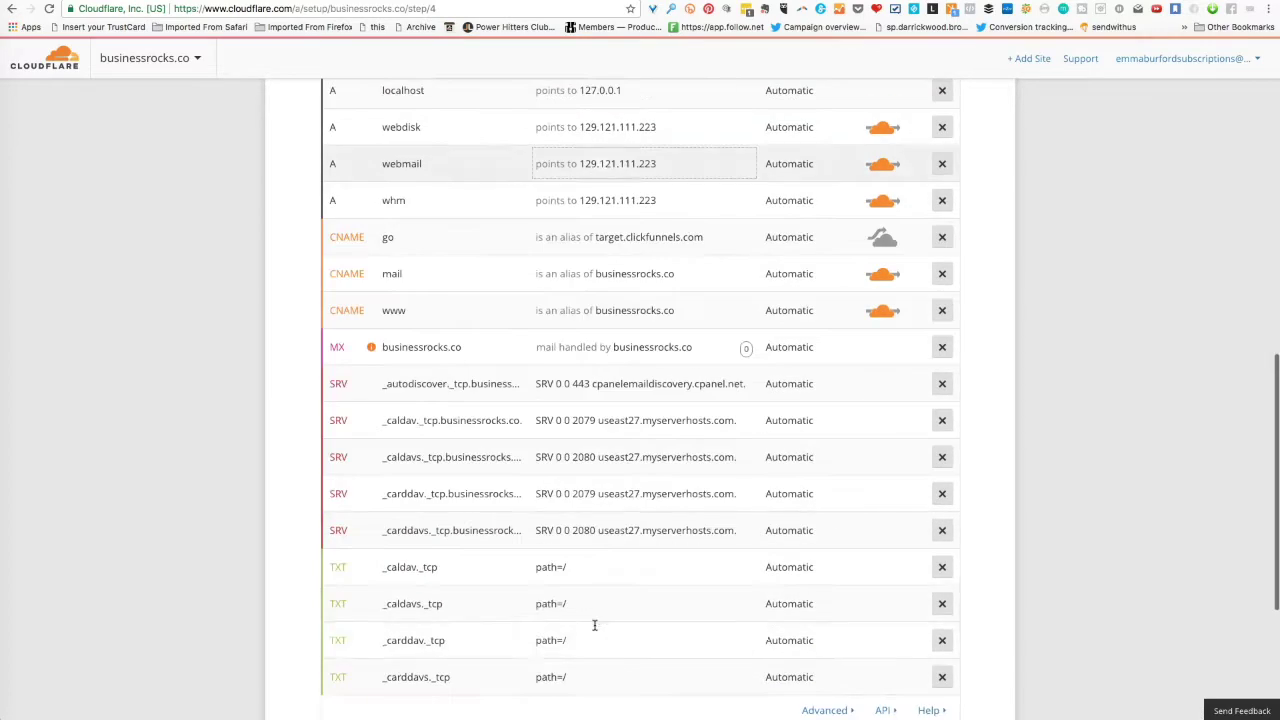
scroll(625, 608, up, 3)
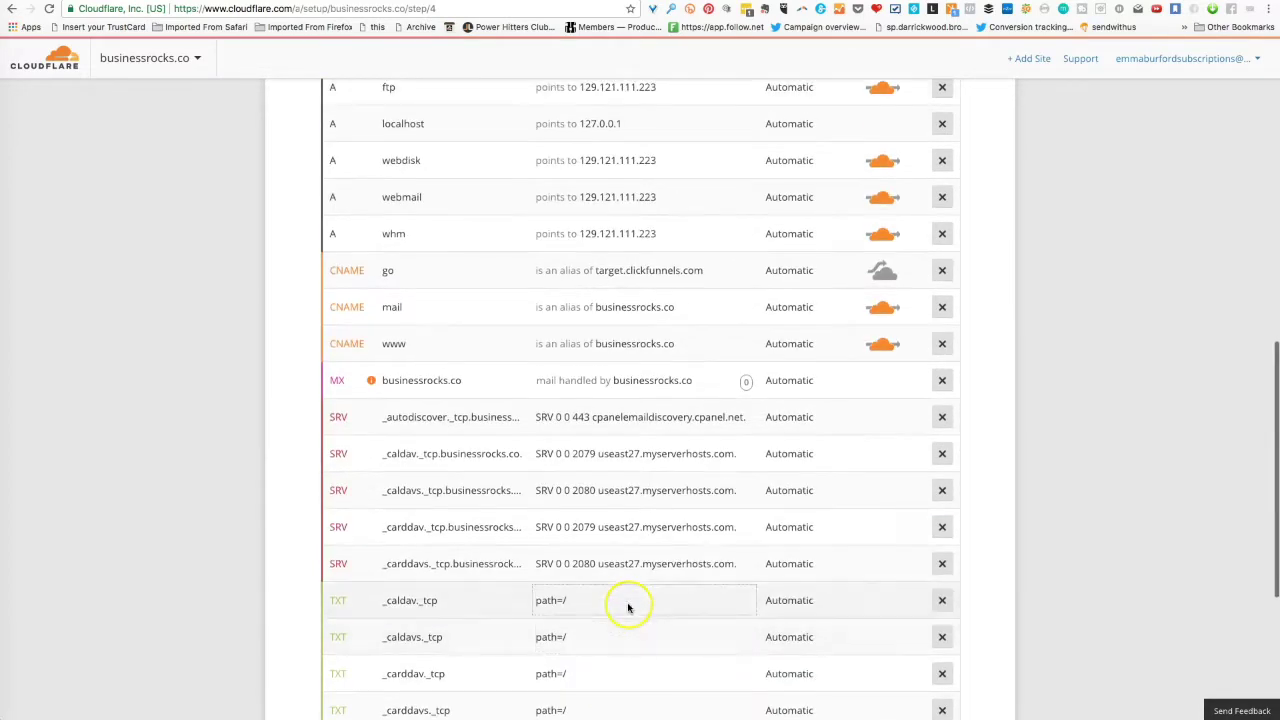
click(884, 268)
scroll(751, 486, up, 1)
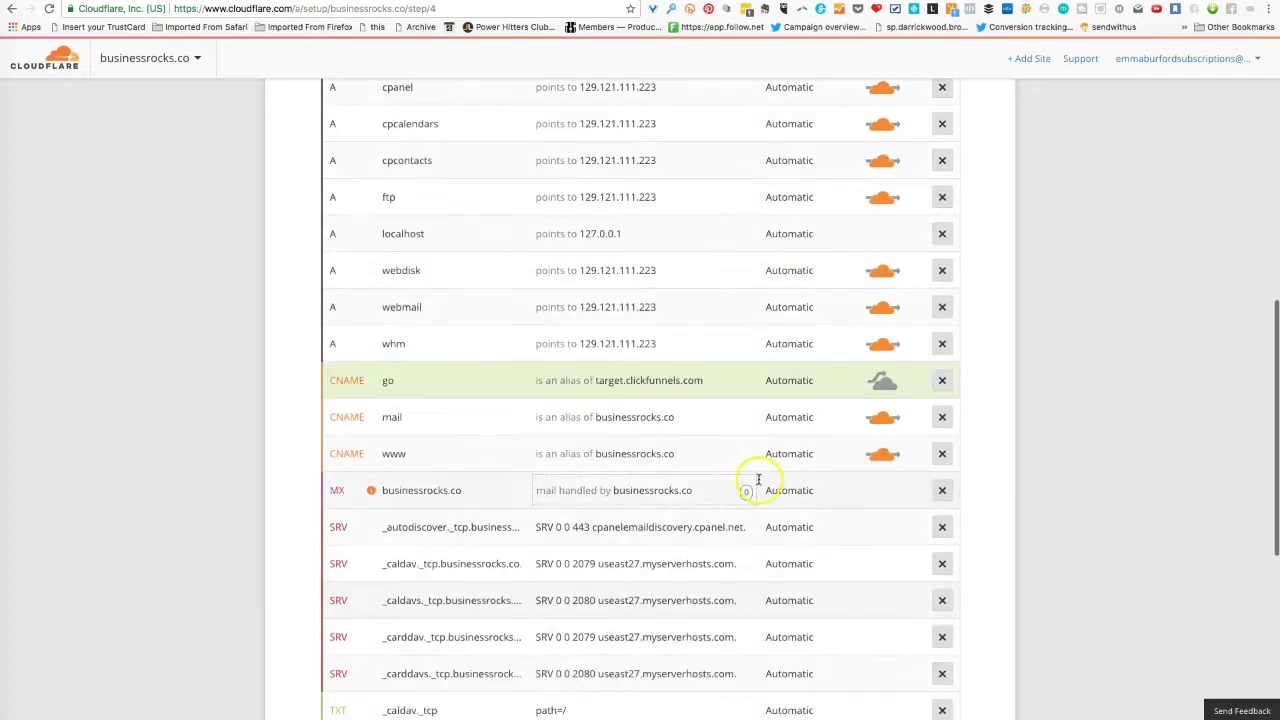
scroll(758, 480, up, 1)
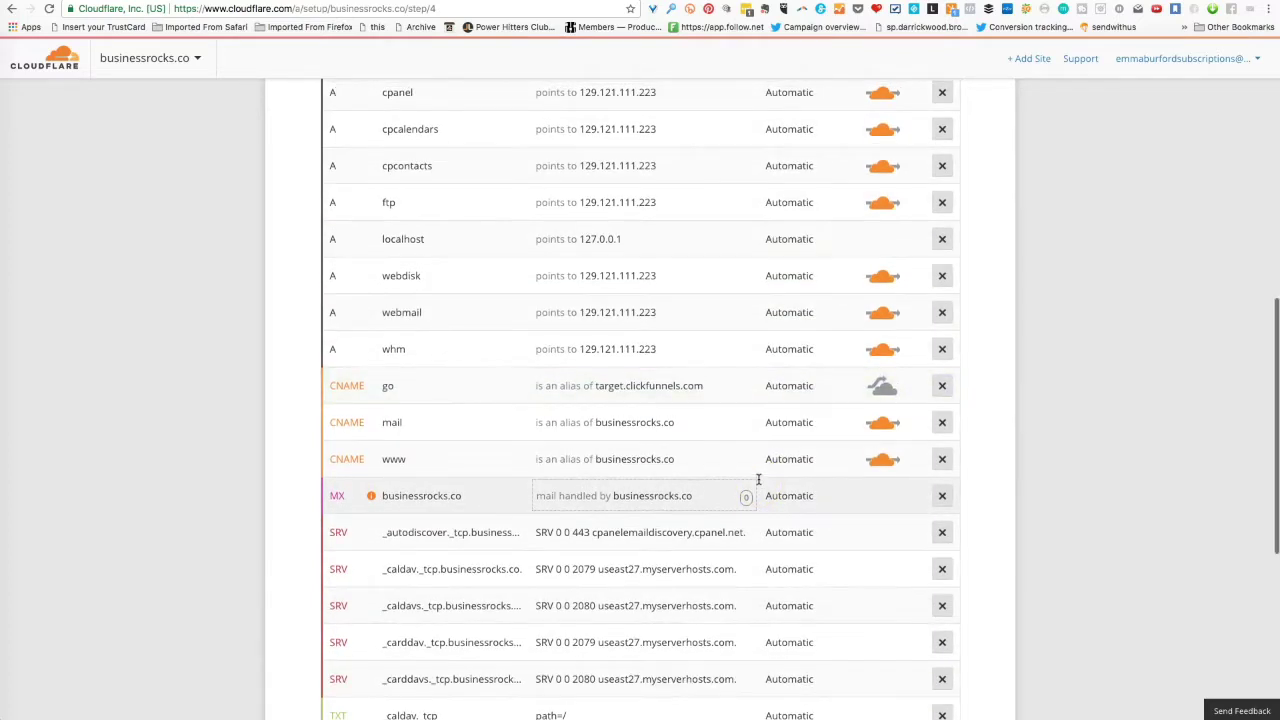
Recheck the whole DNS record list and continue the setup to the site's nameserver instructions.
scroll(758, 480, up, 5)
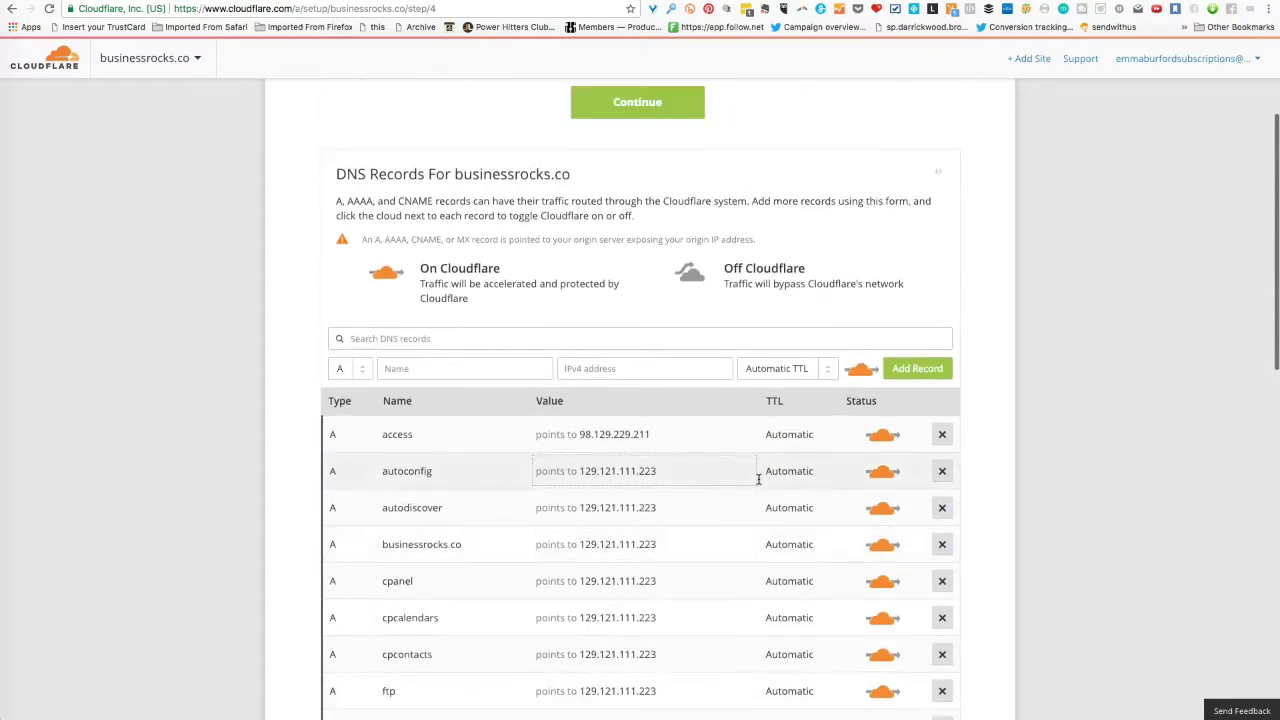
scroll(758, 480, down, 3)
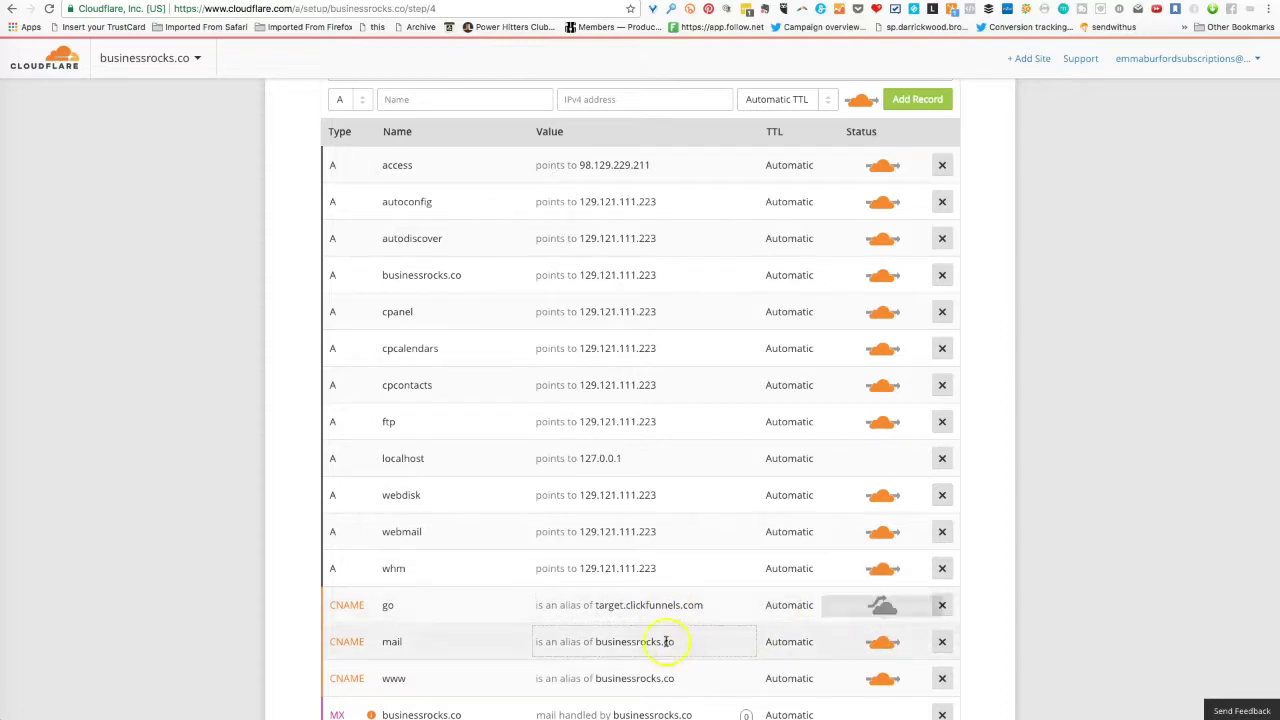
scroll(611, 636, down, 5)
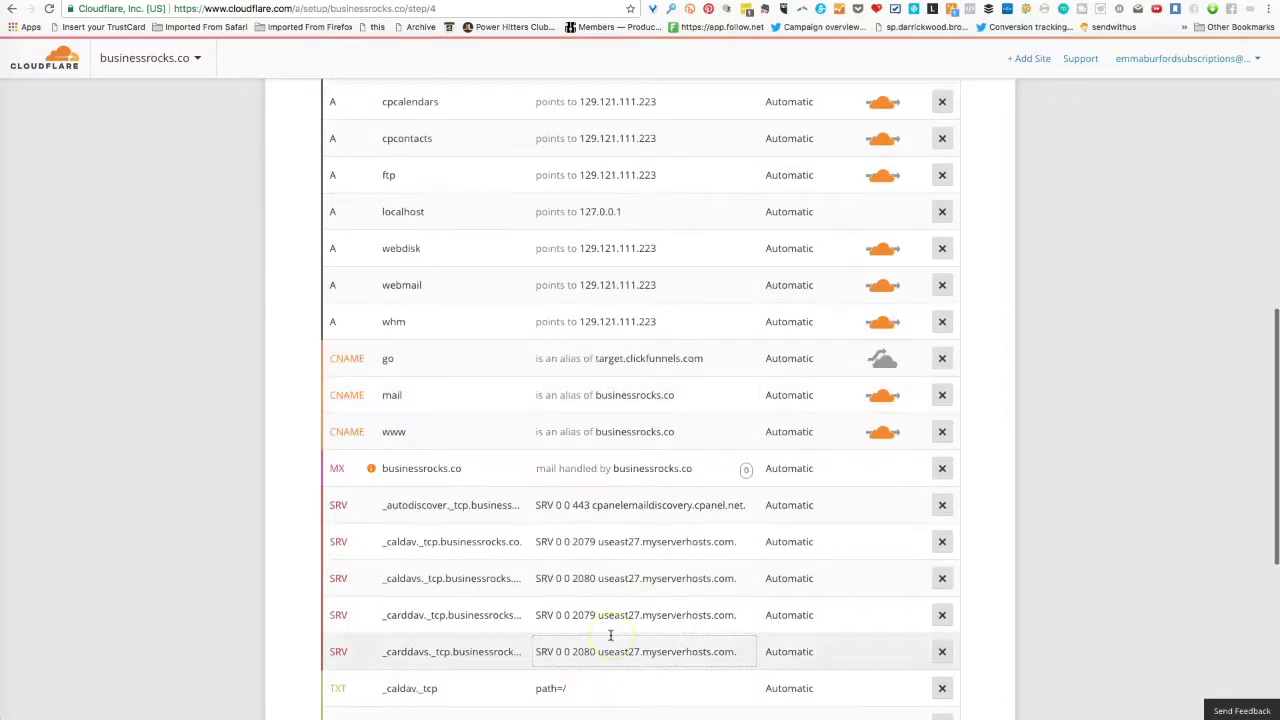
scroll(611, 636, down, 8)
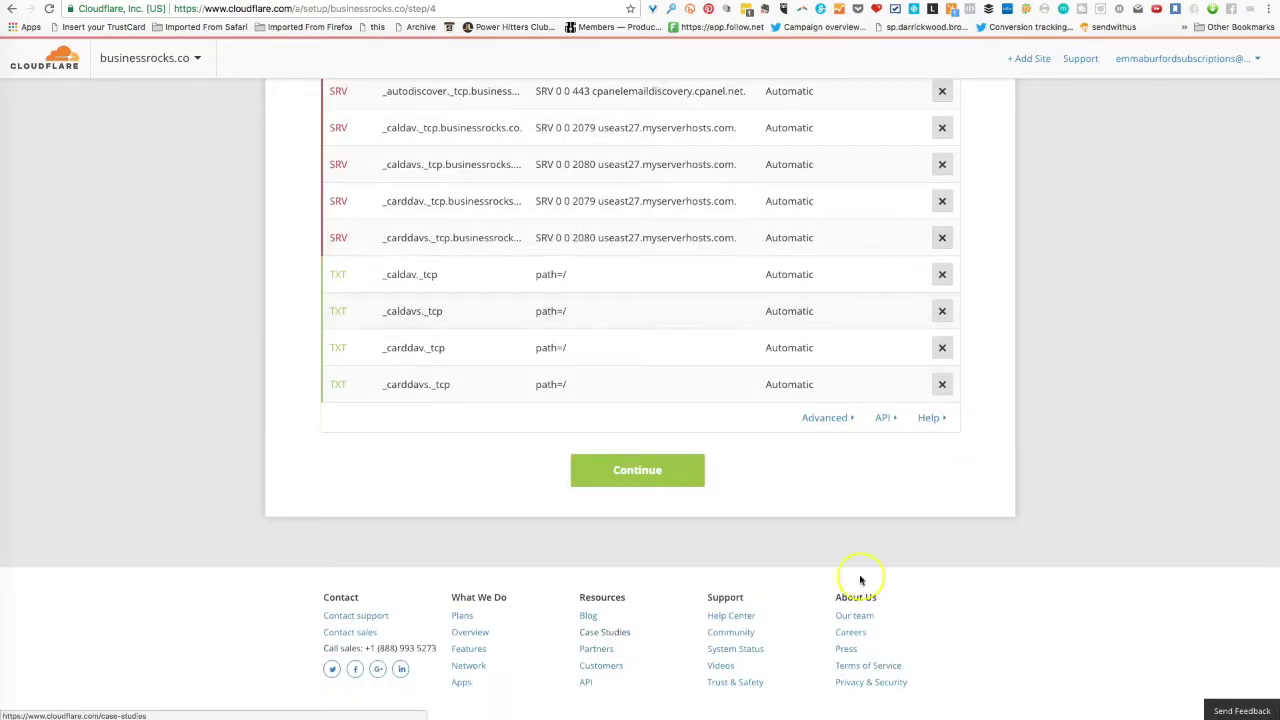
click(632, 472)
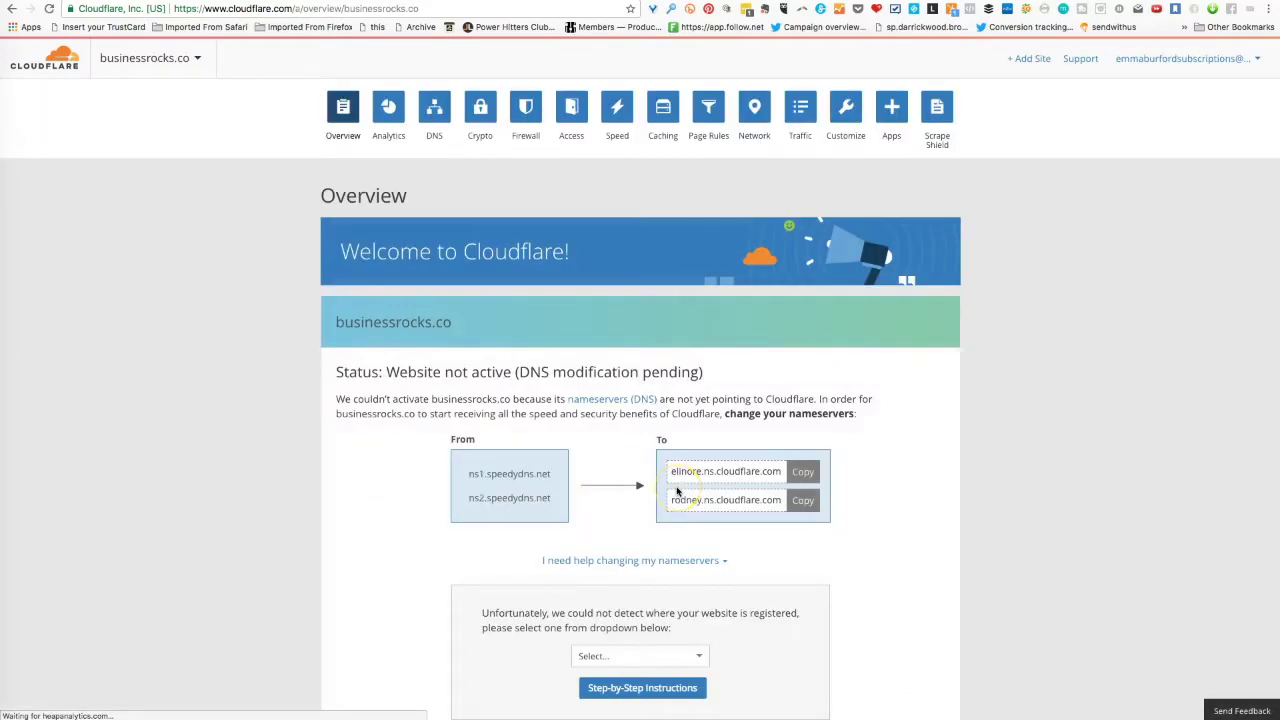
Copy the first Cloudflare nameserver, elinore.ns.cloudflare.com, from the site overview.
scroll(400, 528, down, 1)
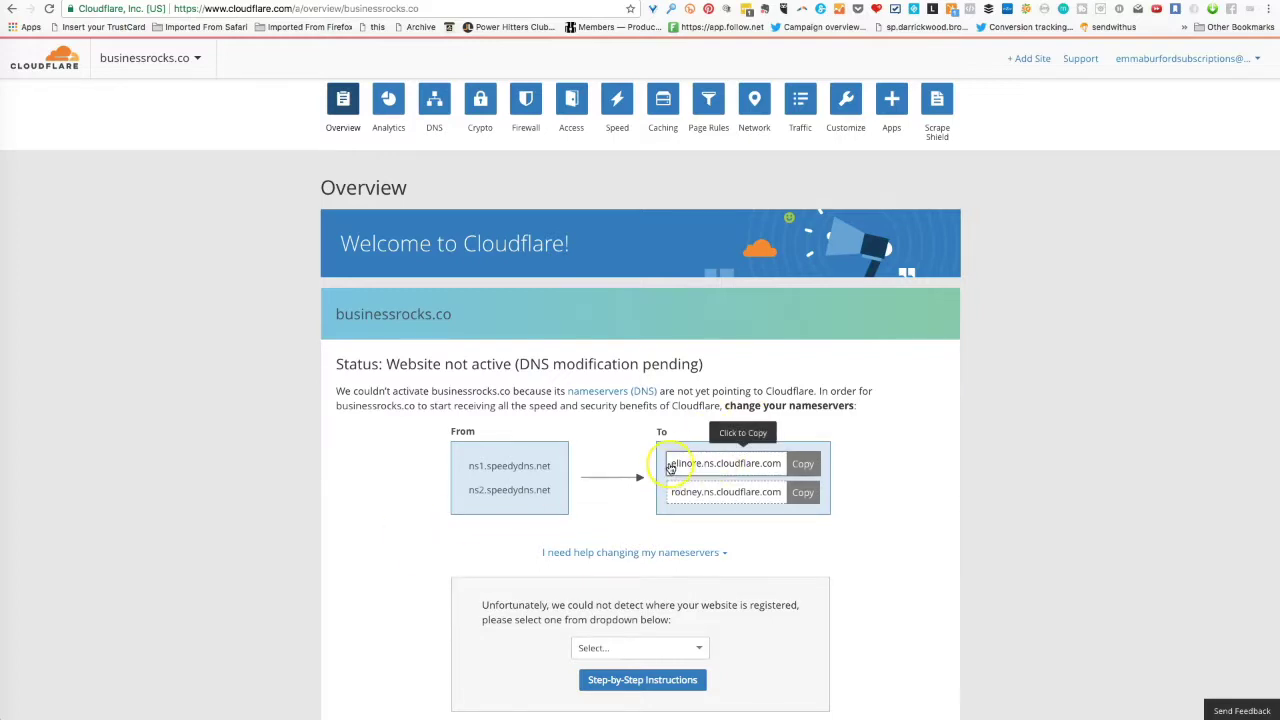
drag(670, 465, 786, 465)
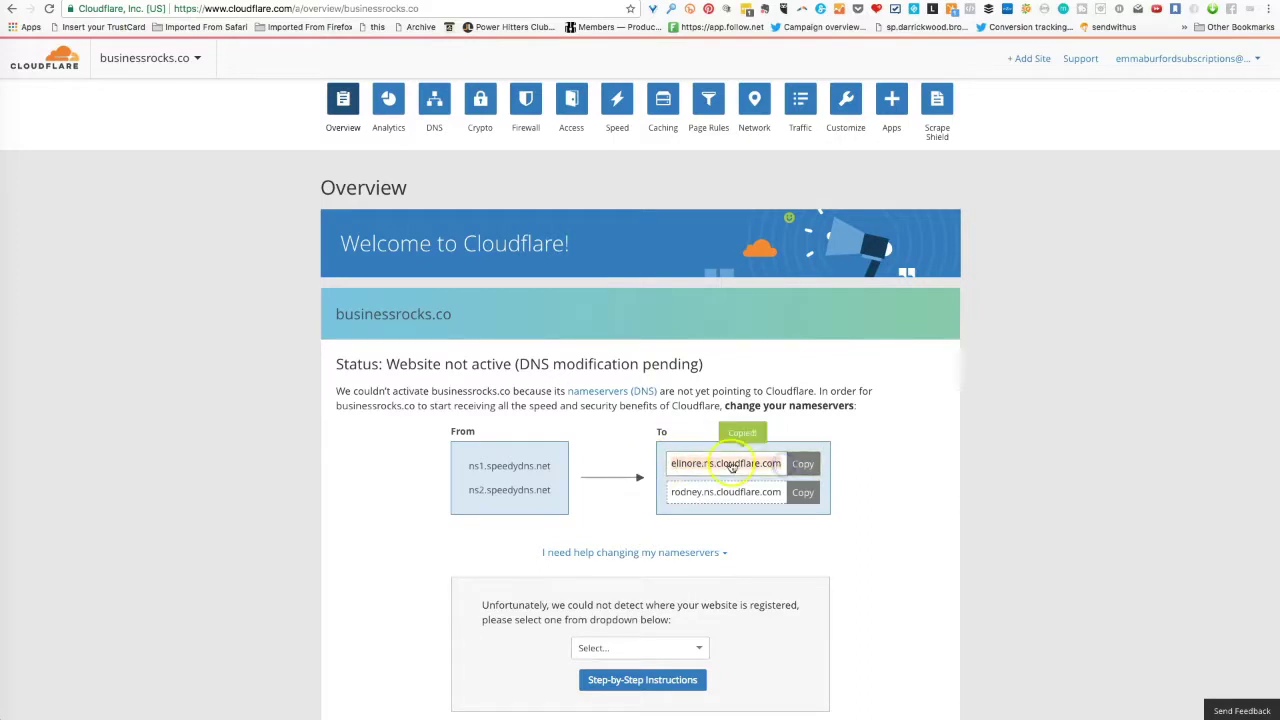
right_click(738, 460)
click(757, 487)
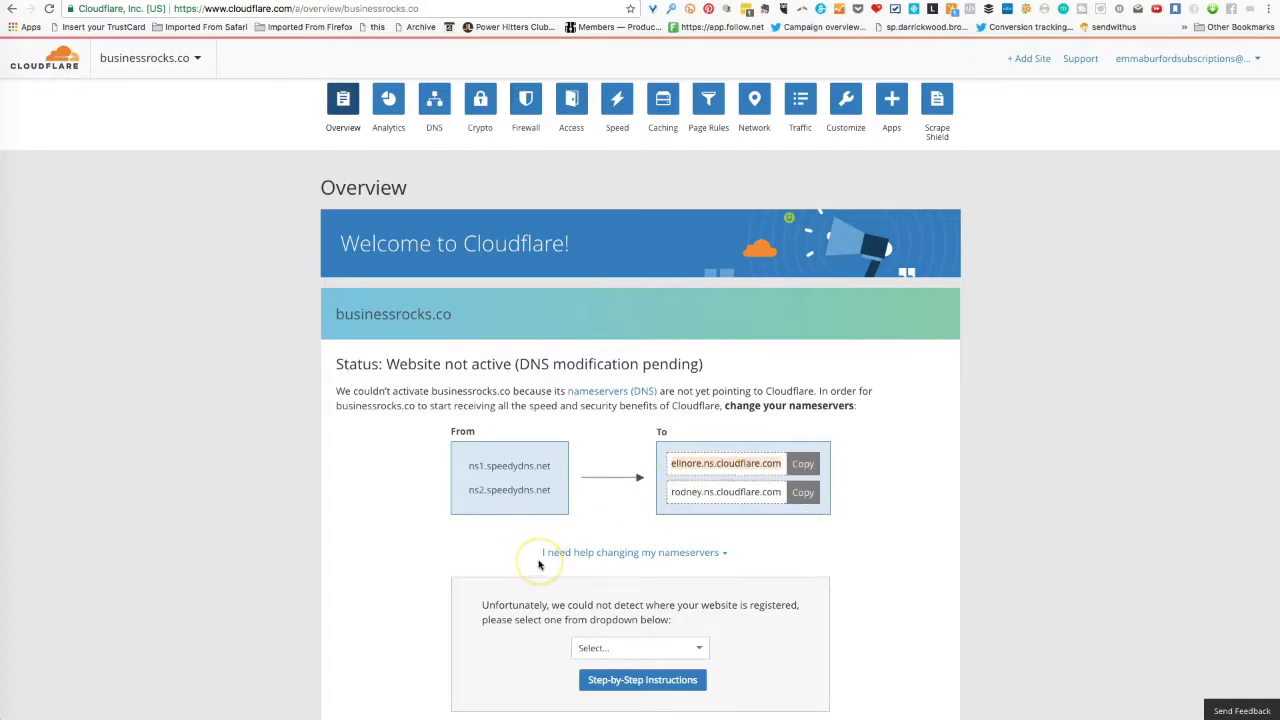
Choose GoDaddy as the registrar for the nameserver change instructions and review the other registrar options.
click(651, 648)
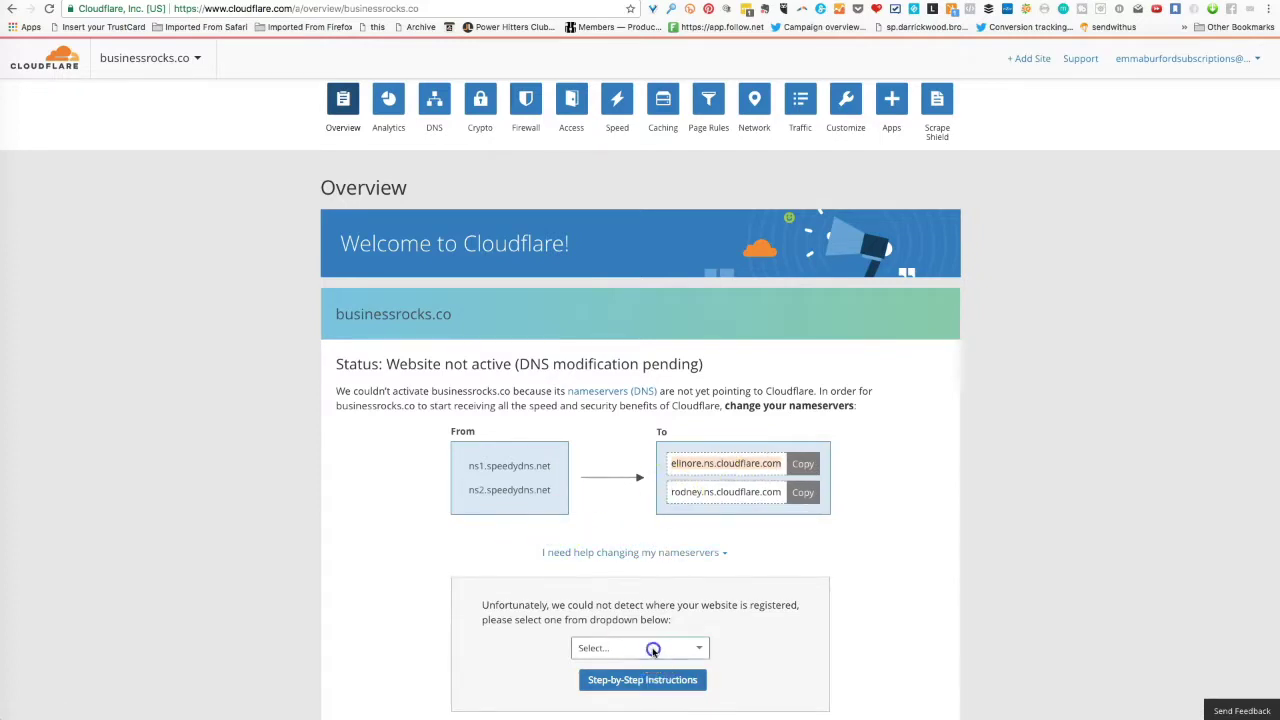
scroll(768, 655, down, 3)
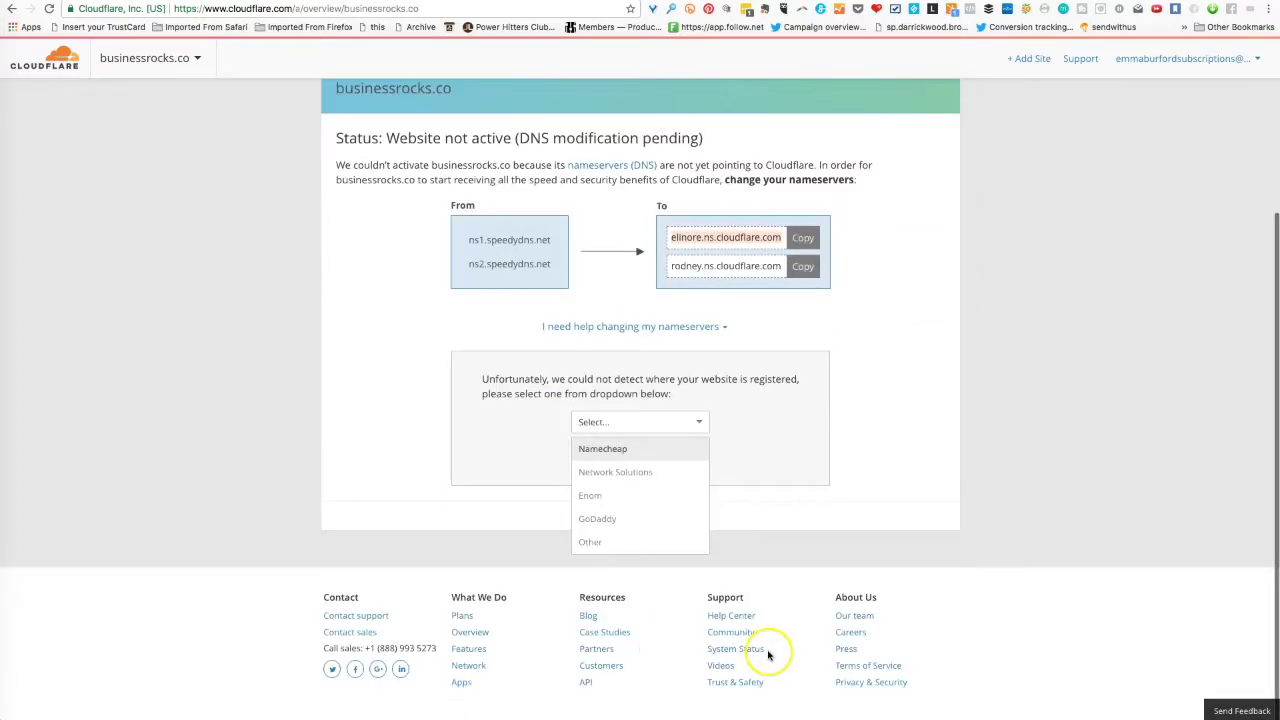
click(597, 520)
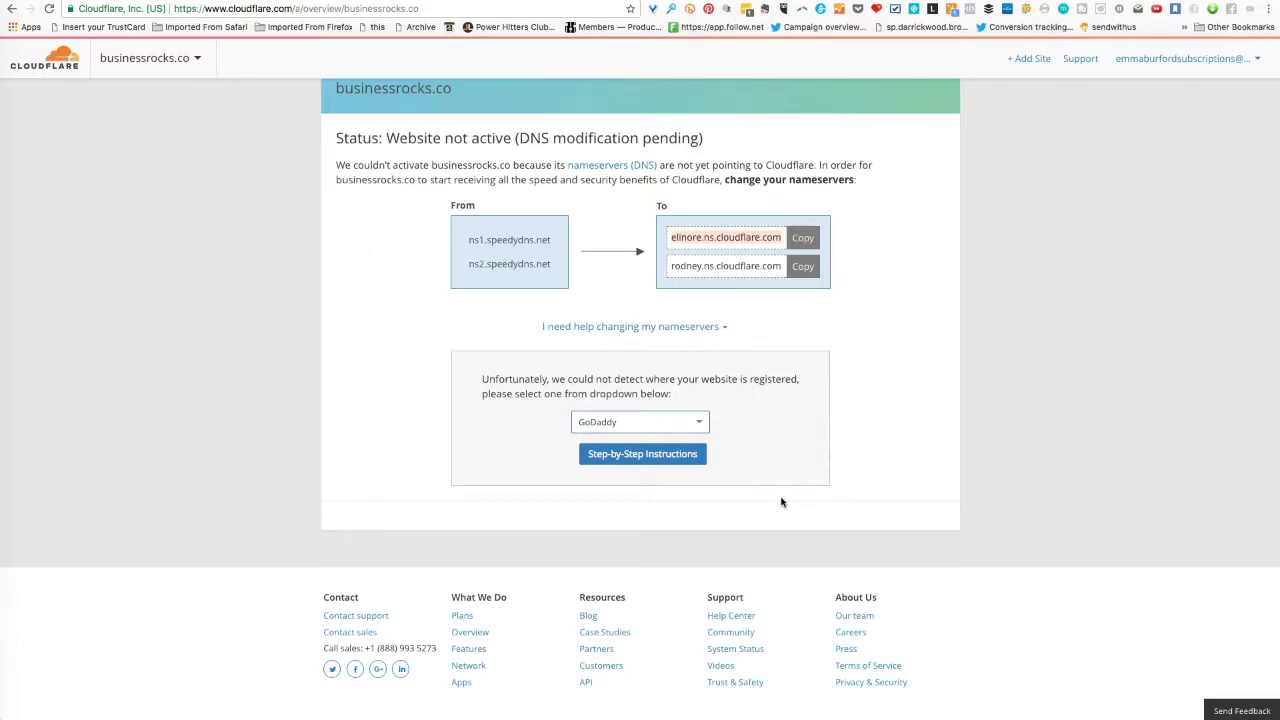
click(697, 422)
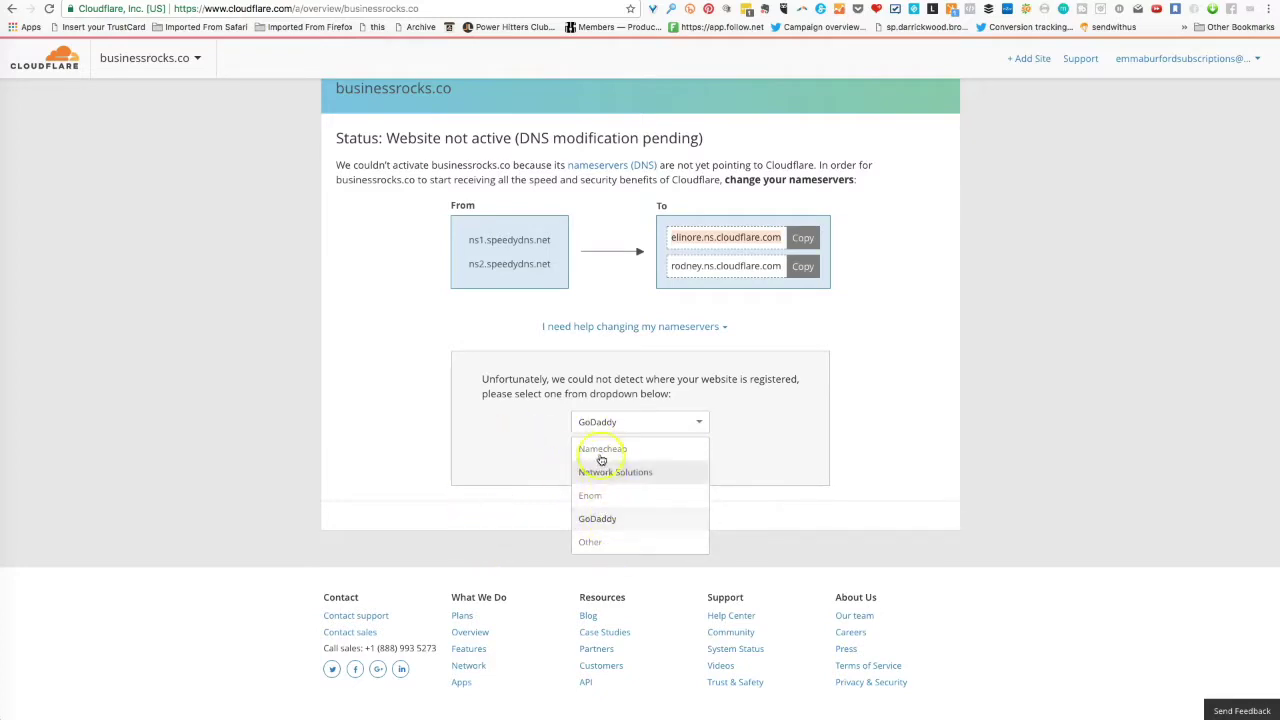
click(513, 432)
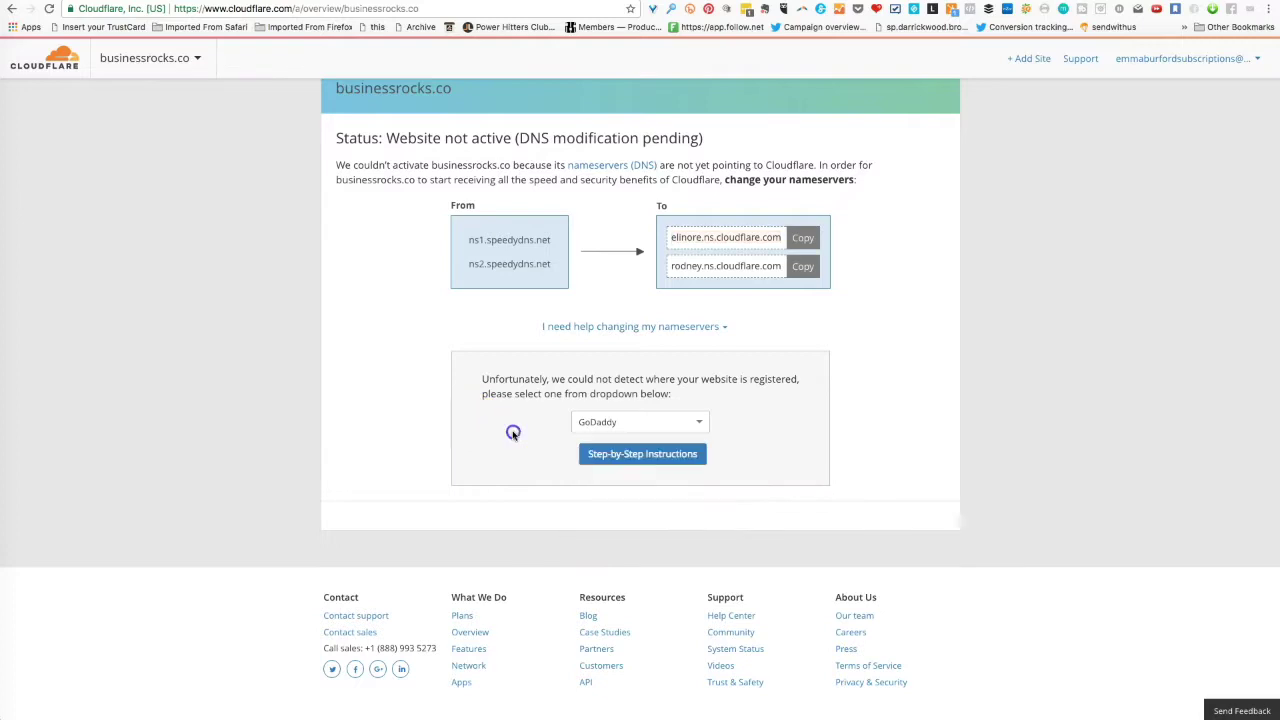
scroll(553, 466, up, 5)
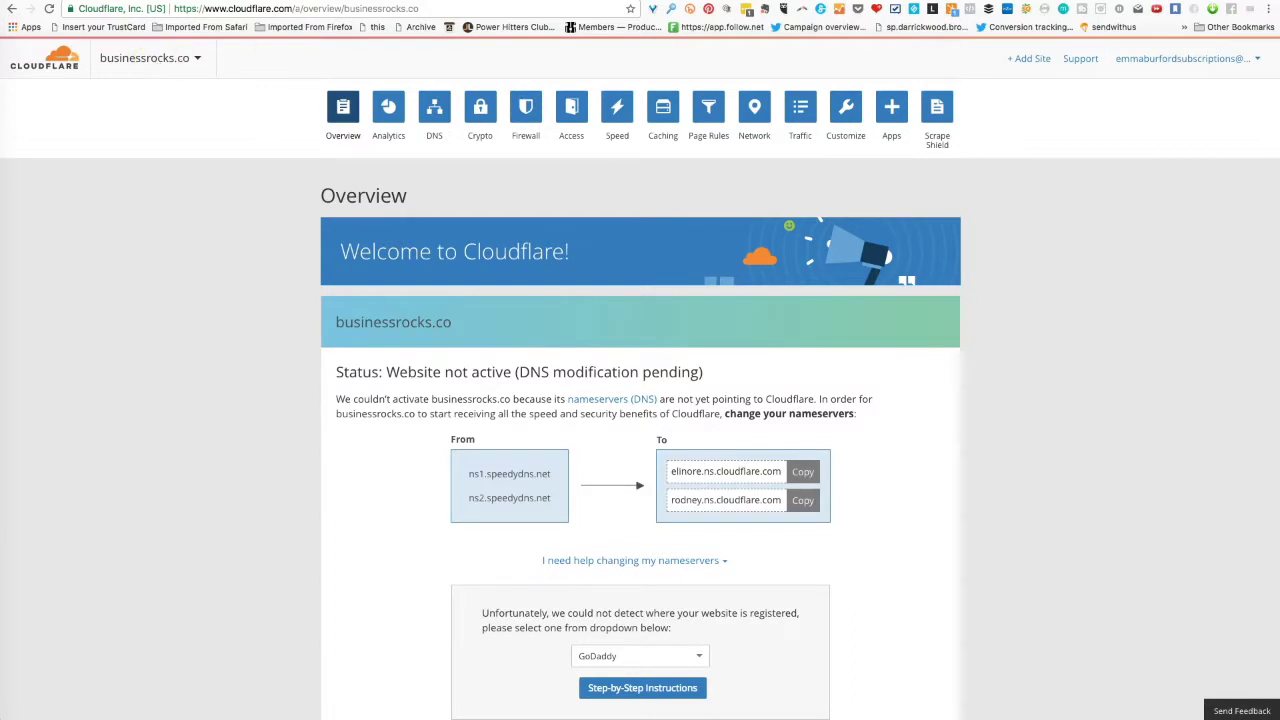
Switch to GoDaddy, go to the DNS management of businessrocks.co and open its custom nameservers for editing.
key(ctrl+Tab)
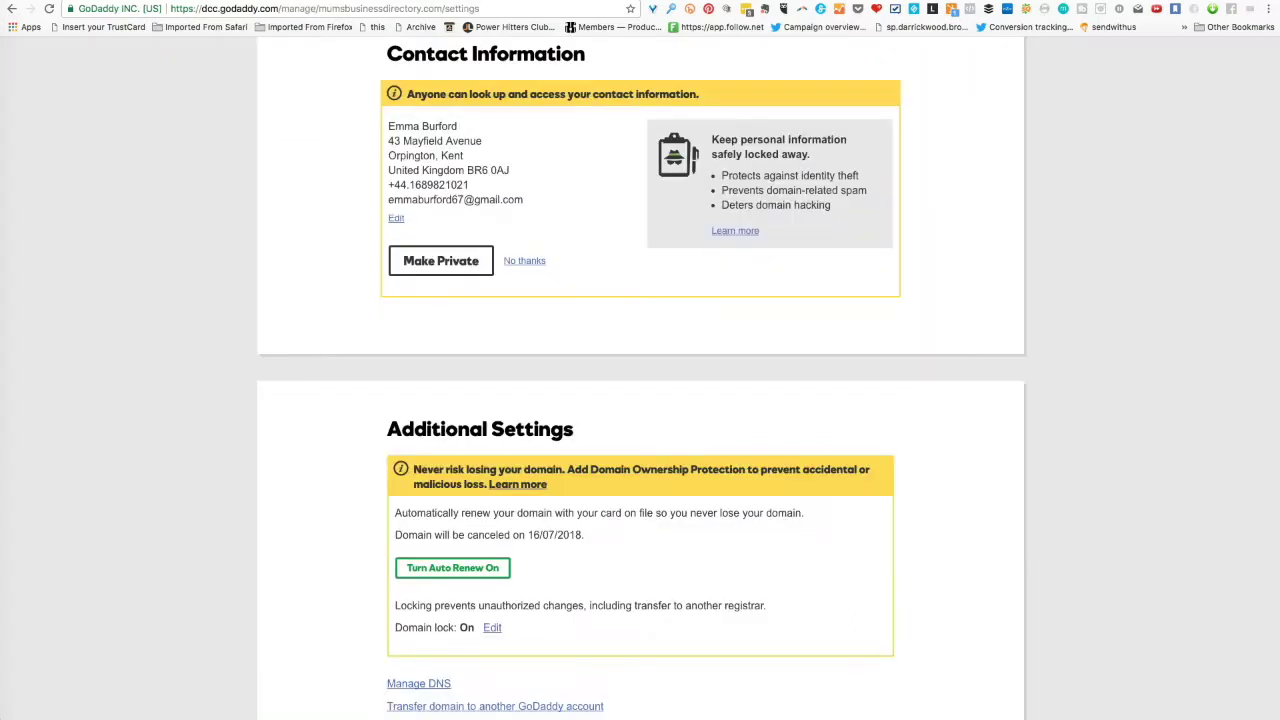
scroll(522, 422, up, 3)
scroll(521, 423, up, 2)
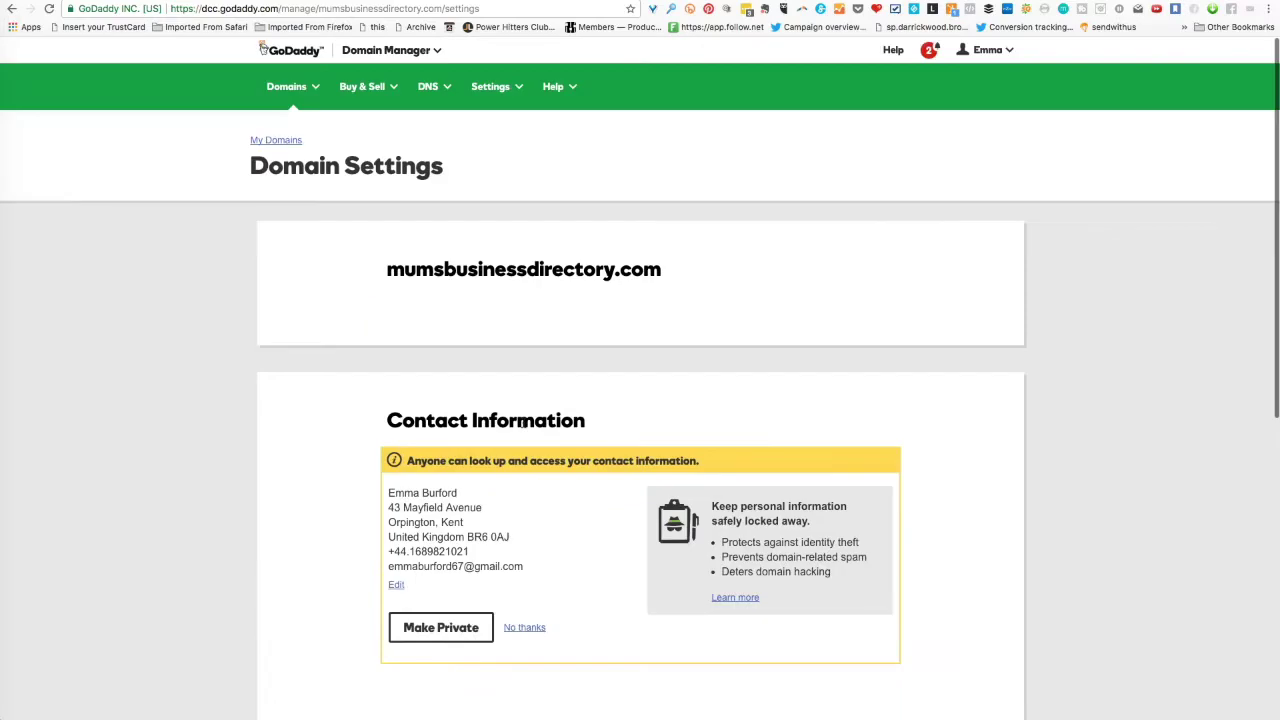
click(285, 140)
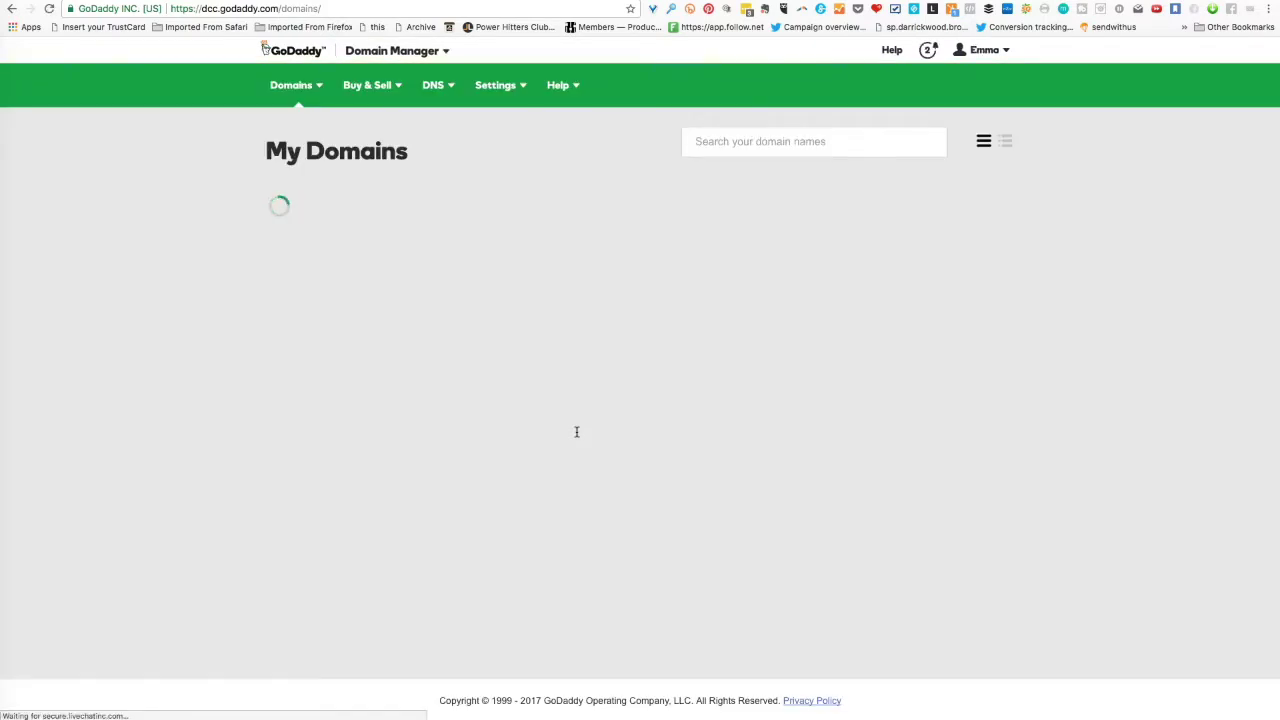
scroll(374, 336, down, 1)
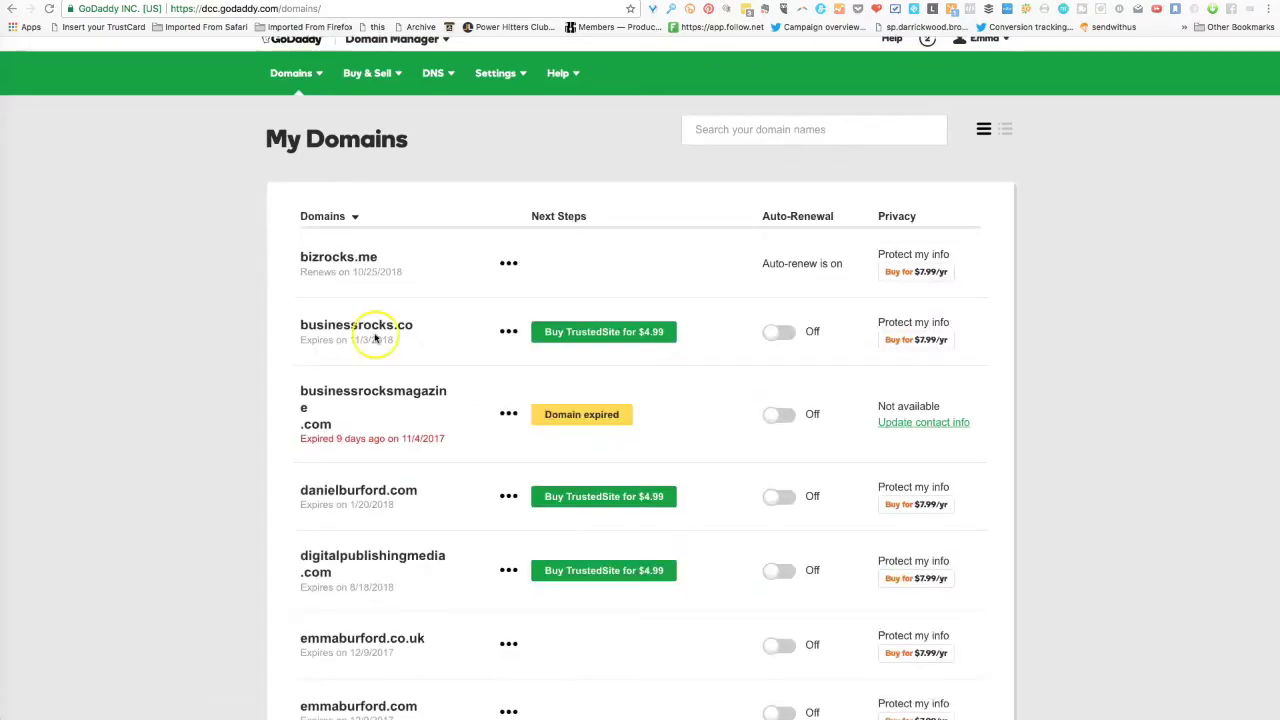
click(507, 334)
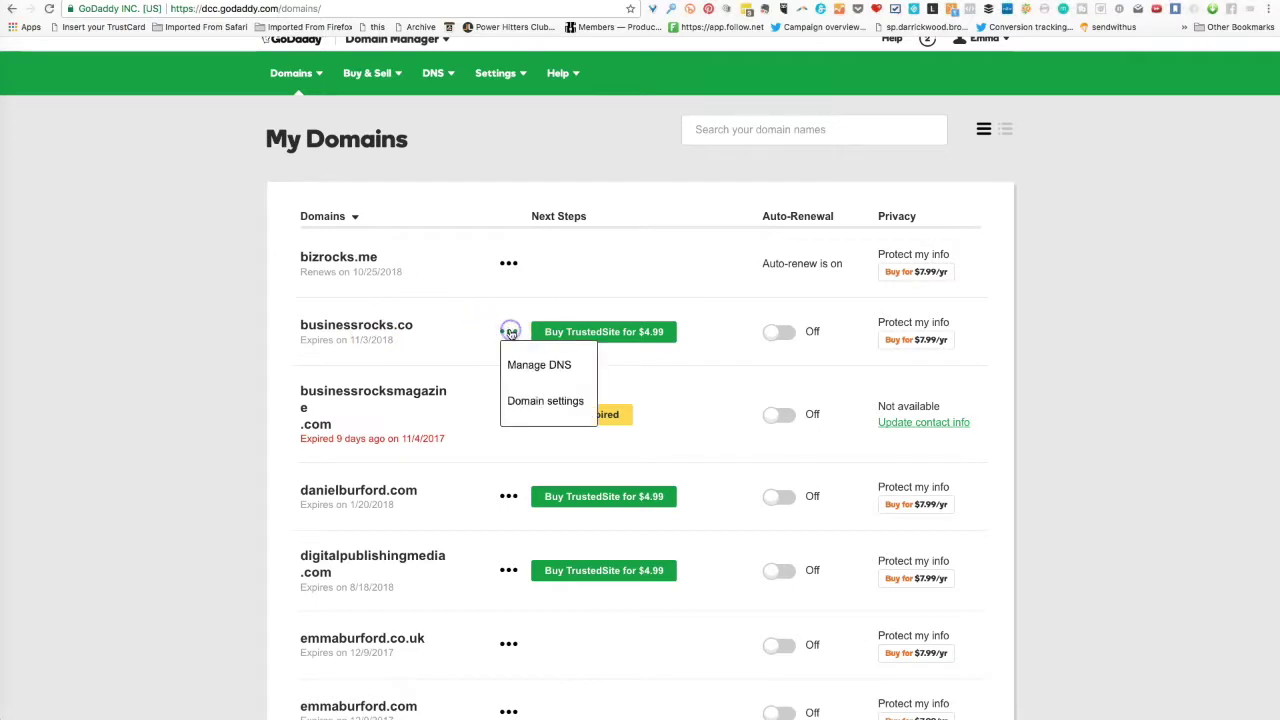
click(560, 367)
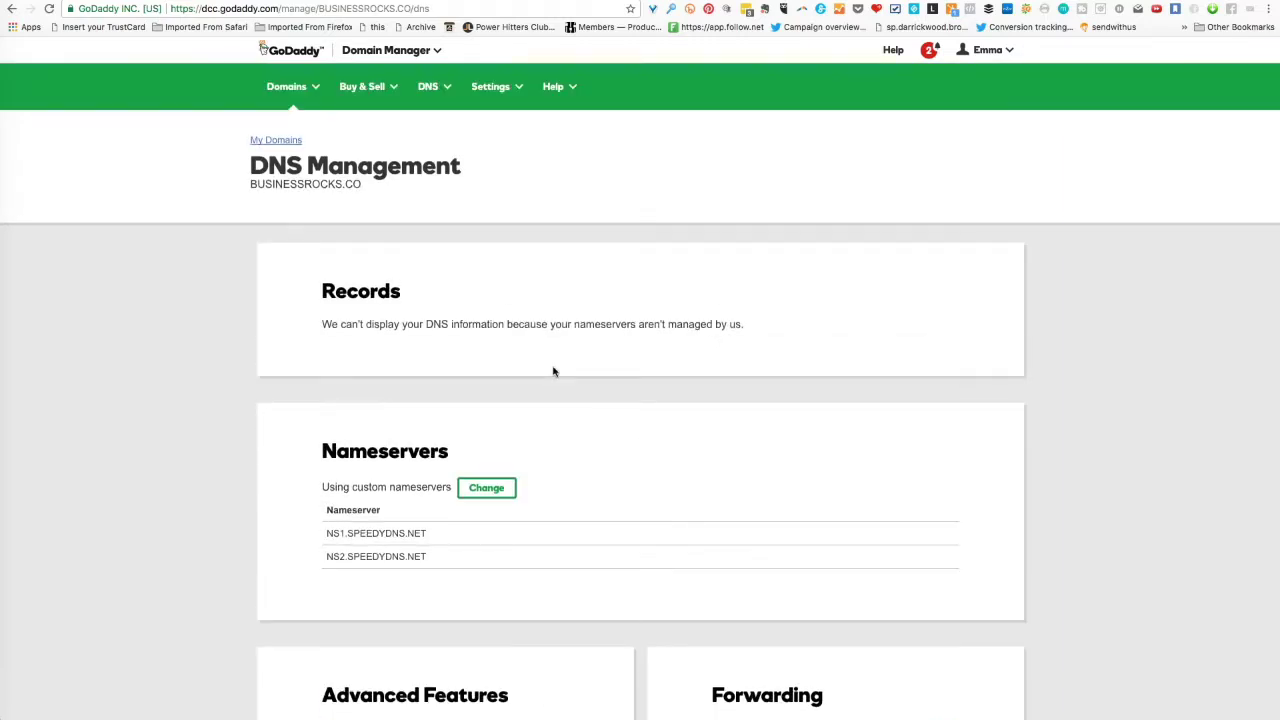
scroll(173, 508, down, 3)
scroll(173, 508, down, 1)
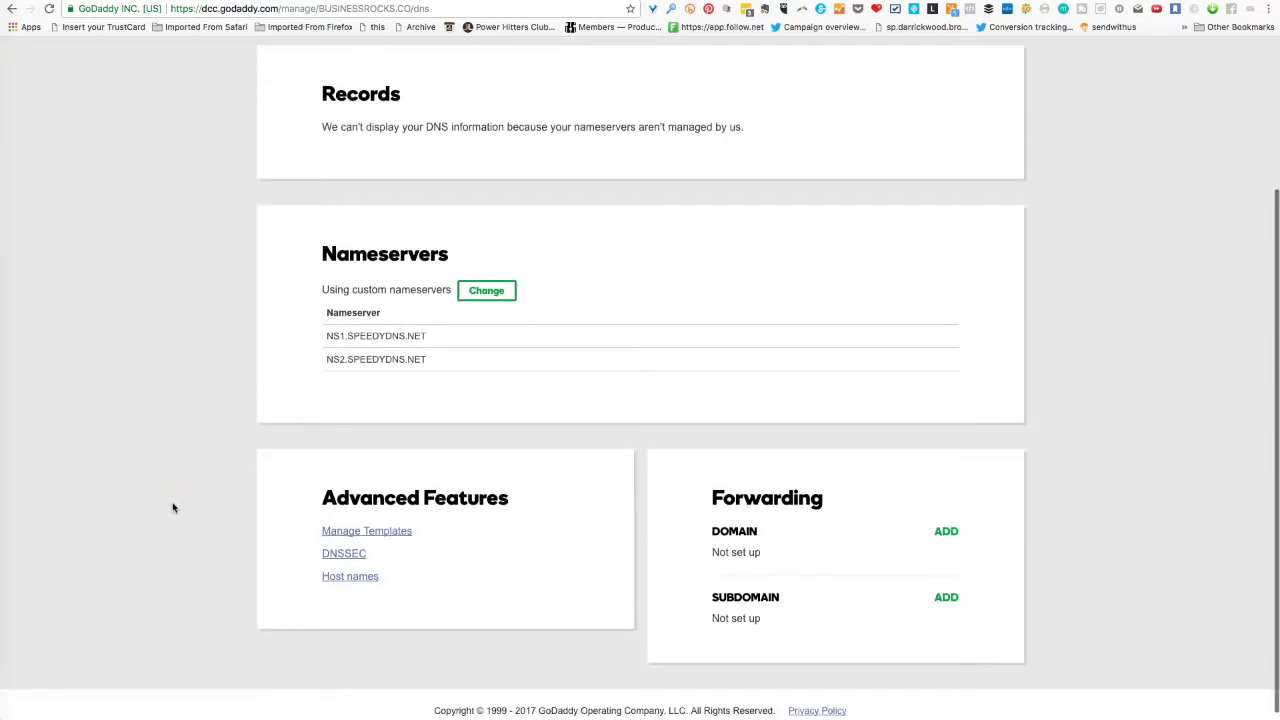
click(484, 291)
Try to replace the first nameserver, NS1.SPEEDYDNS.NET, with the Cloudflare nameserver elinore.ns.cloudflare.com.
drag(473, 388, 322, 388)
right_click(359, 389)
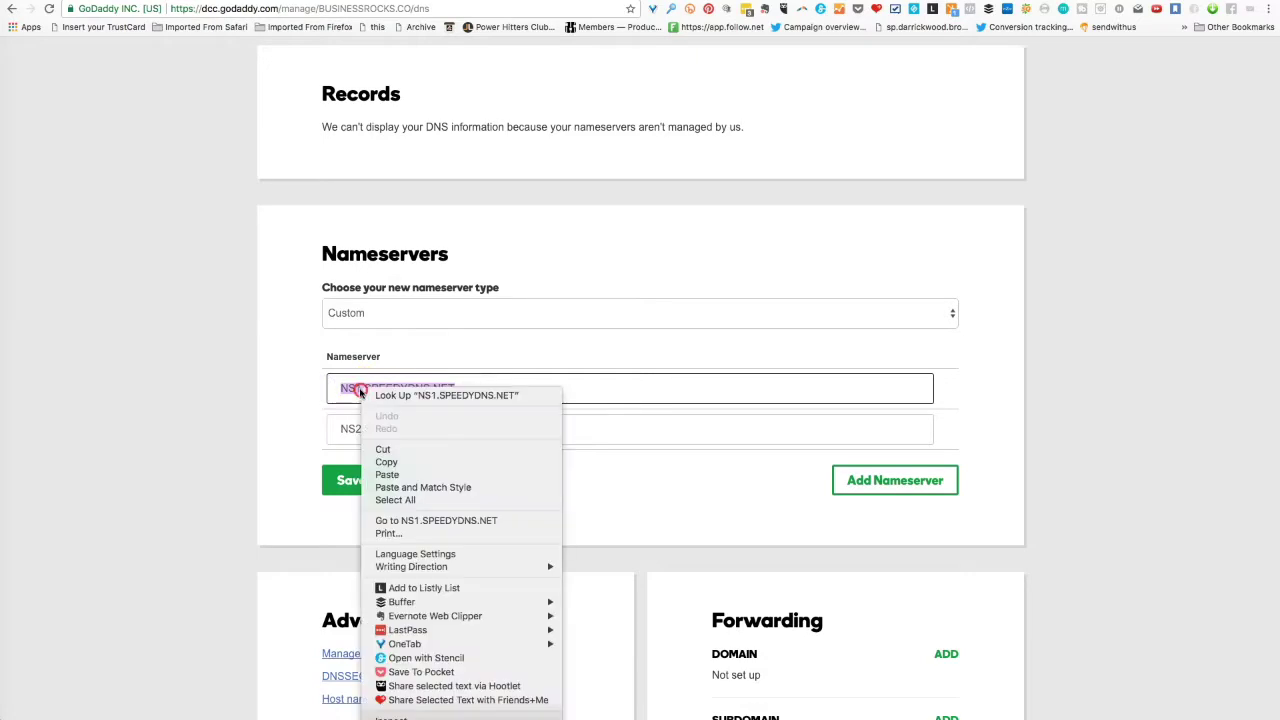
click(382, 464)
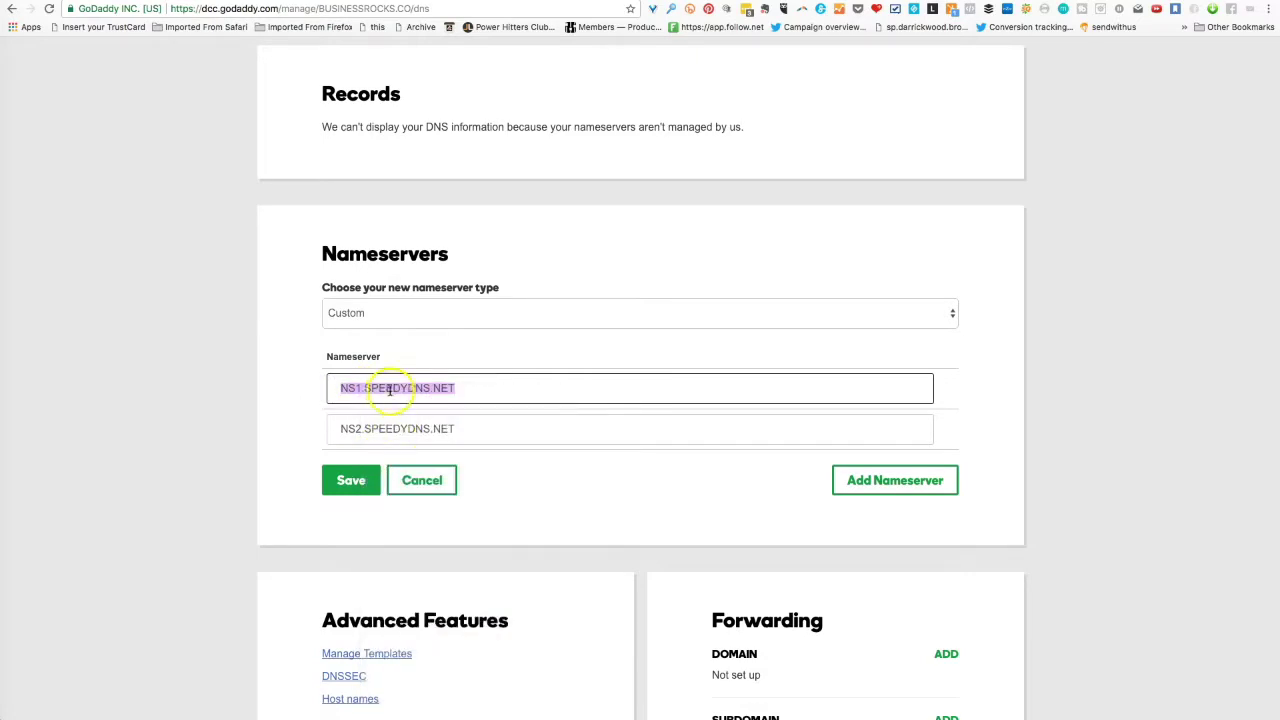
right_click(393, 387)
click(417, 462)
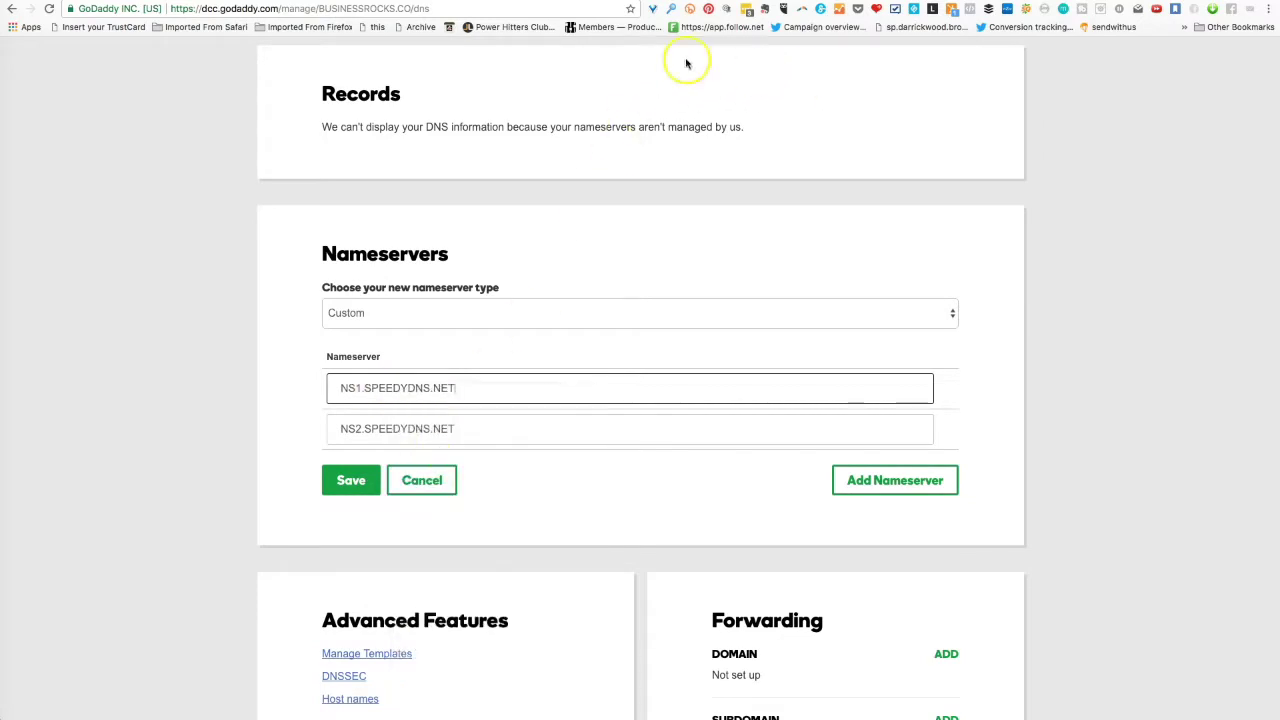
Copy elinore.ns.cloudflare.com from the Cloudflare overview and enter it as the first nameserver in GoDaddy.
click(400, 1)
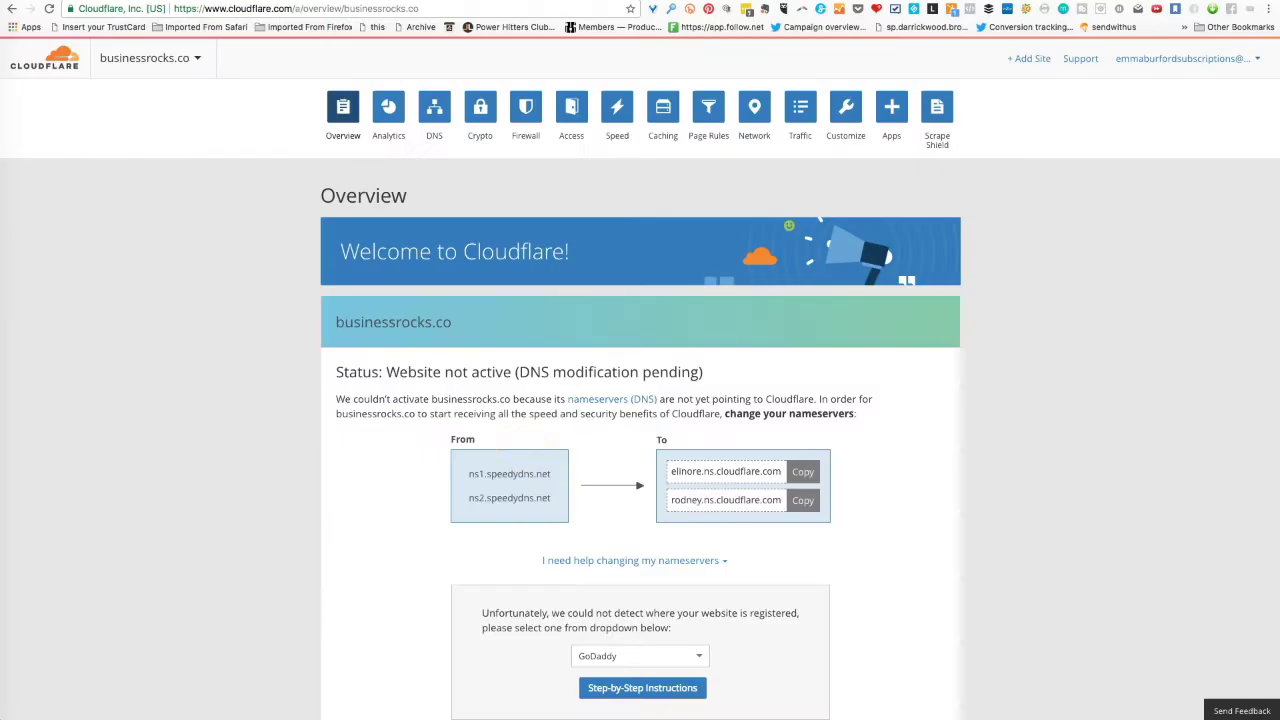
drag(670, 474, 778, 473)
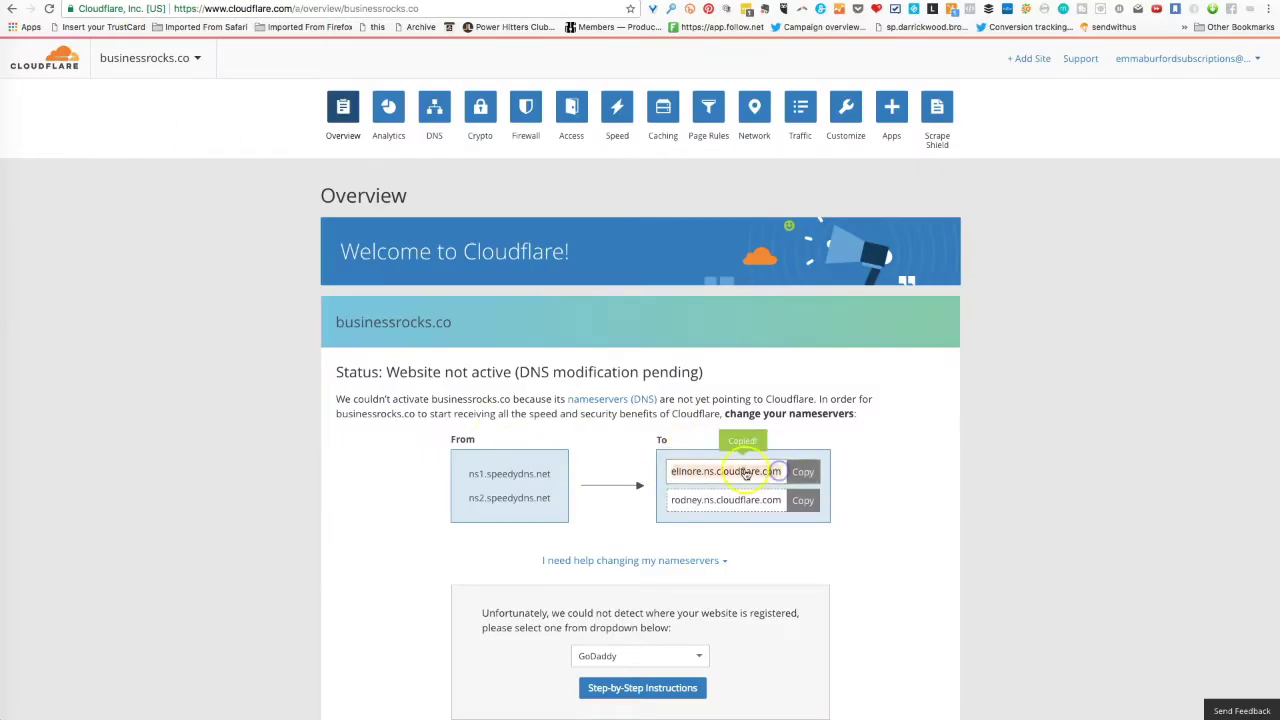
right_click(745, 468)
click(774, 497)
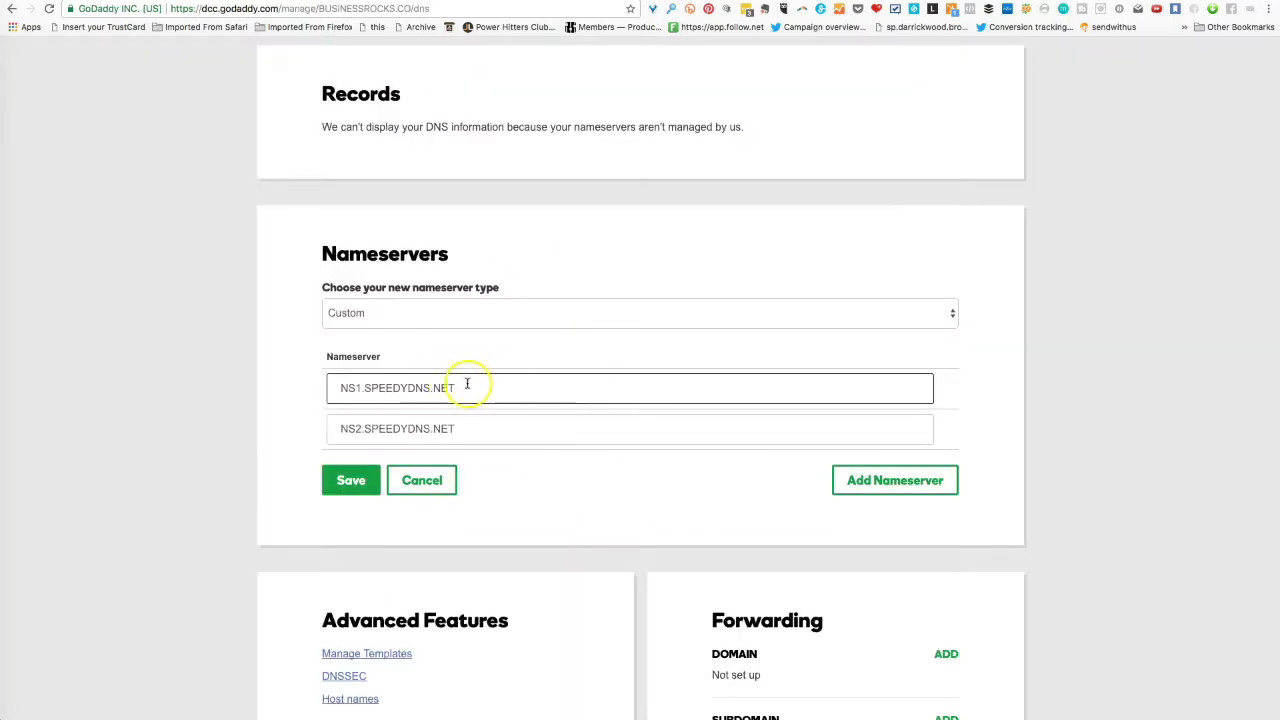
drag(466, 388, 323, 391)
right_click(375, 387)
click(400, 471)
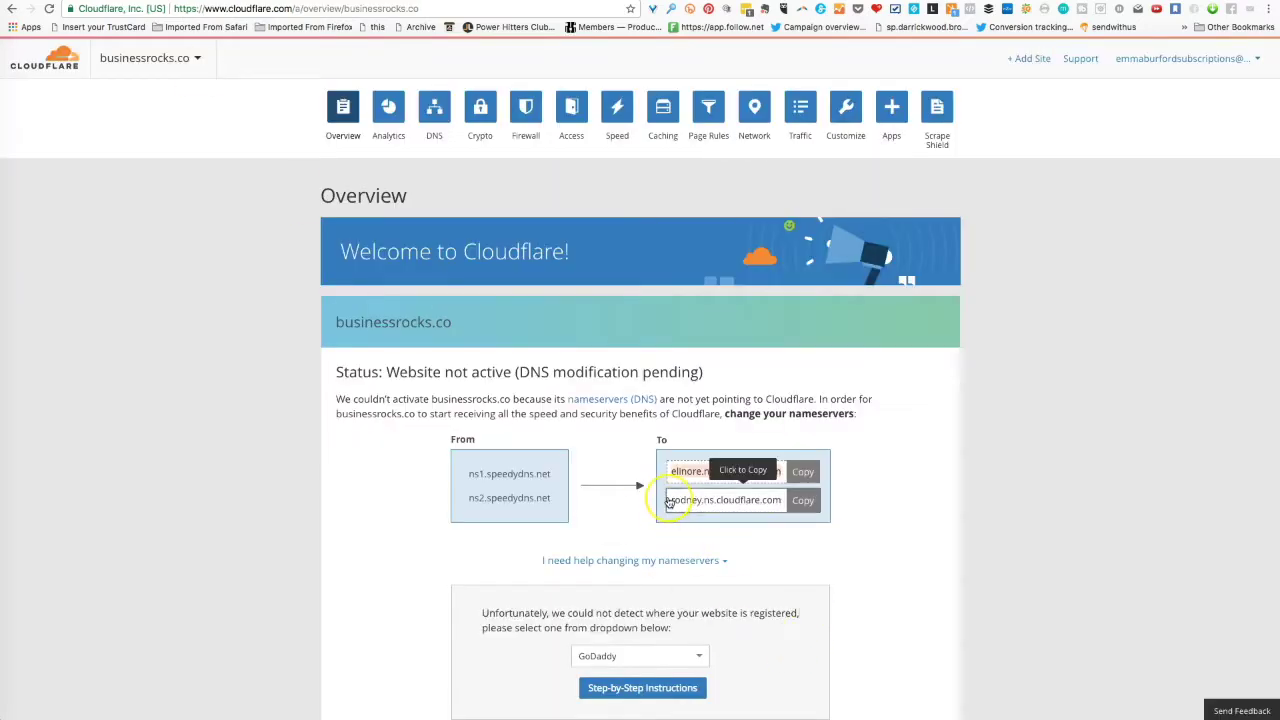
Copy rodney.ns.cloudflare.com from Cloudflare, enter it as the second nameserver in GoDaddy and save the nameservers.
click(732, 502)
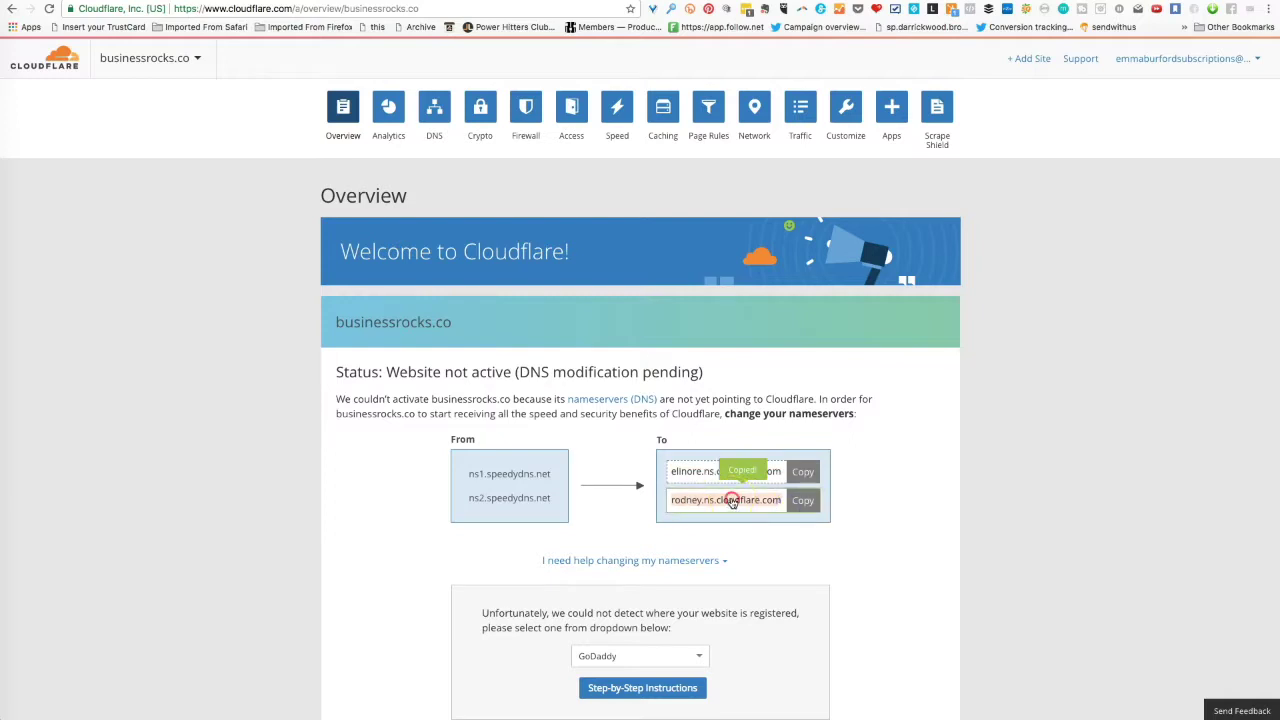
right_click(732, 502)
click(752, 526)
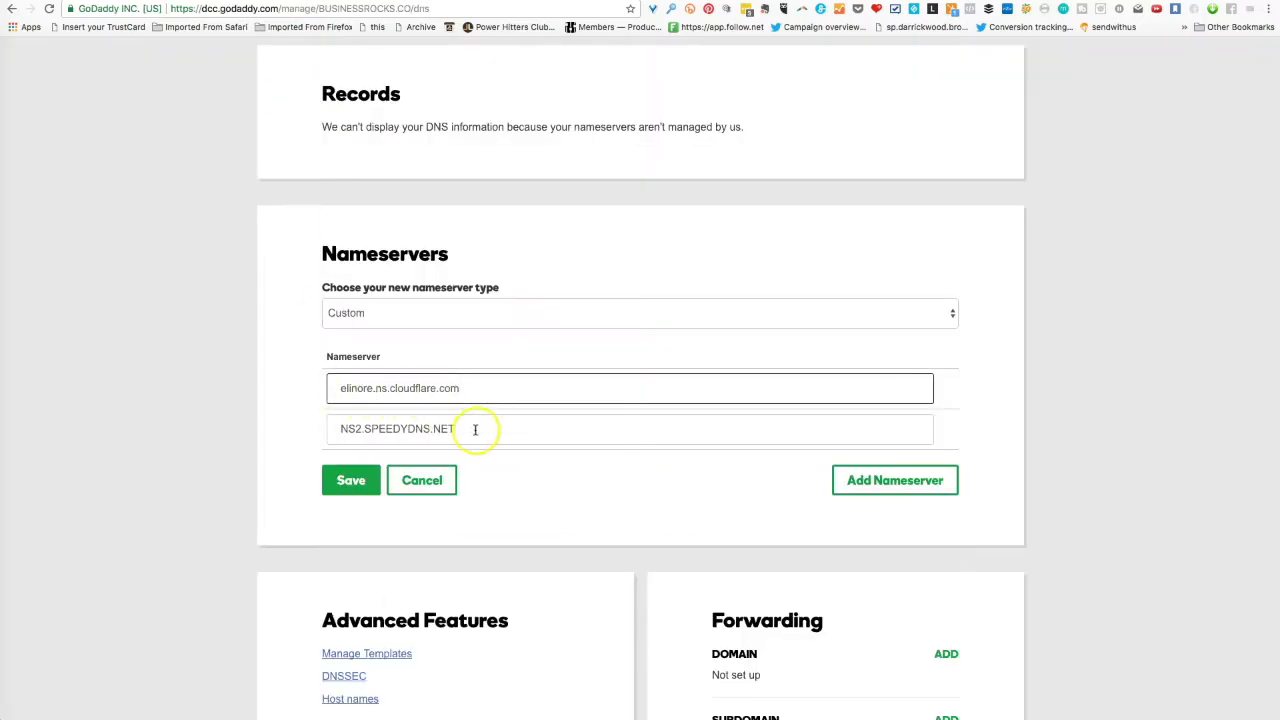
drag(471, 429, 332, 428)
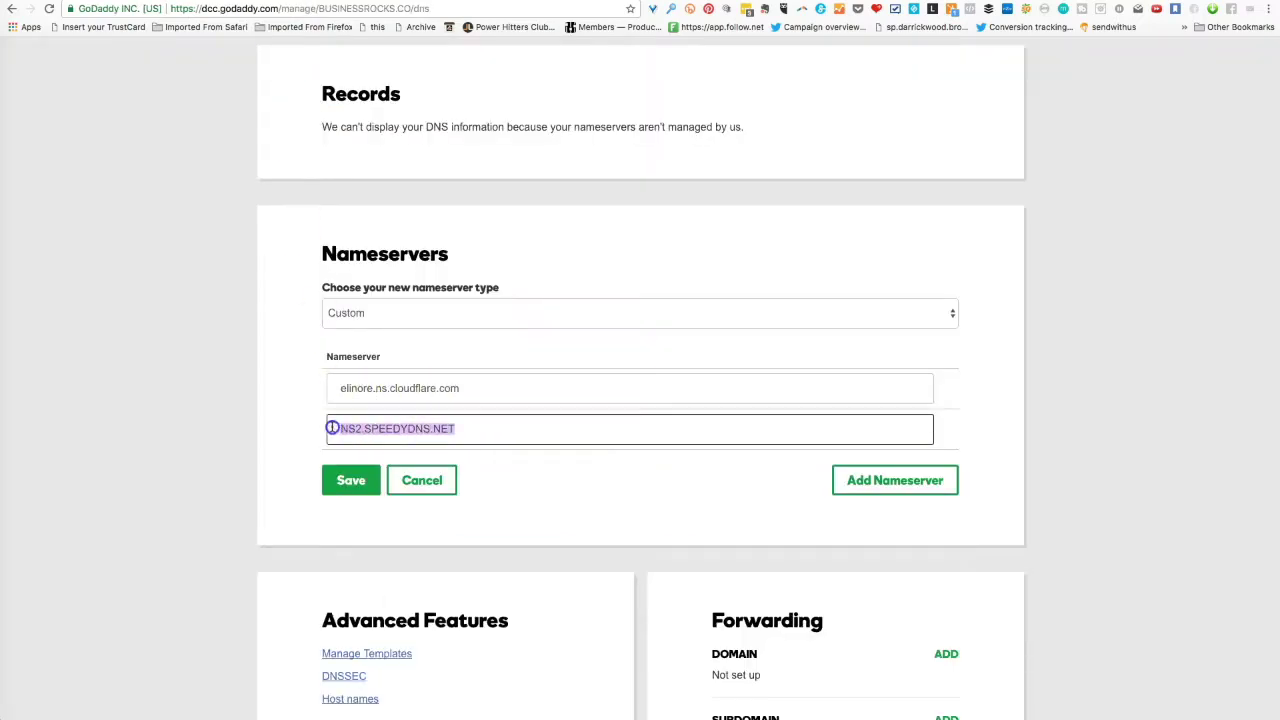
right_click(333, 428)
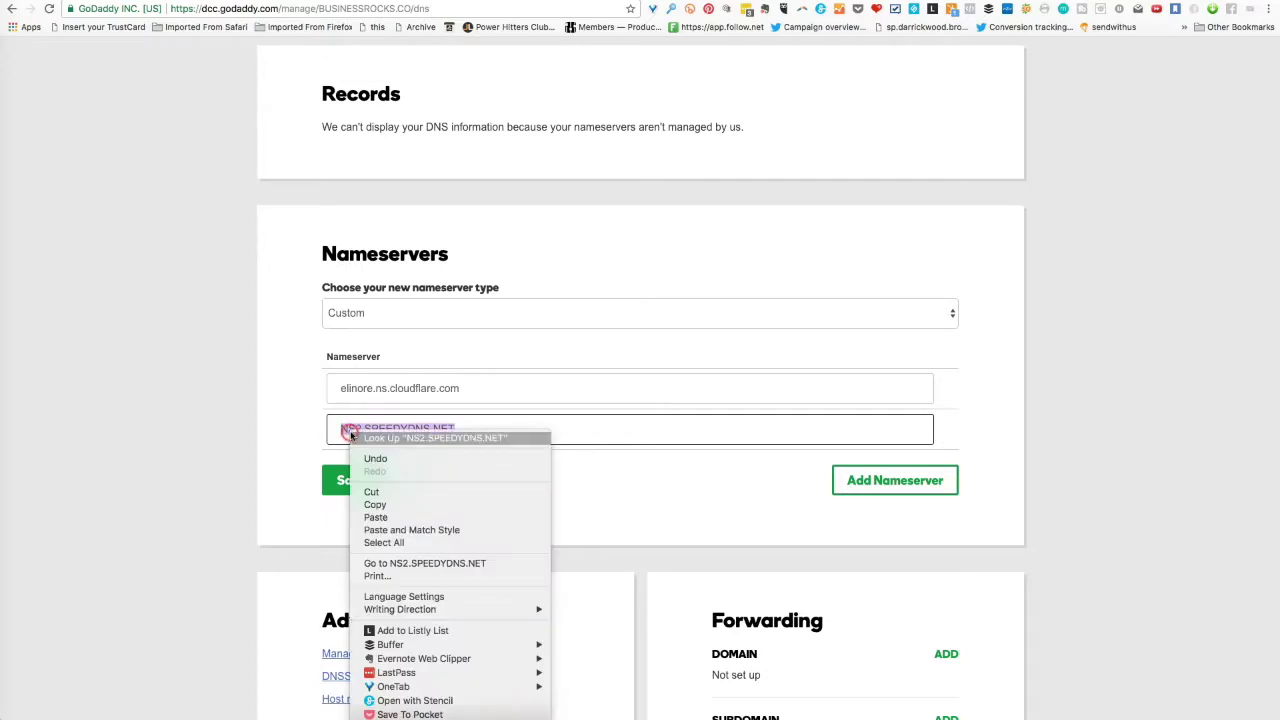
click(373, 518)
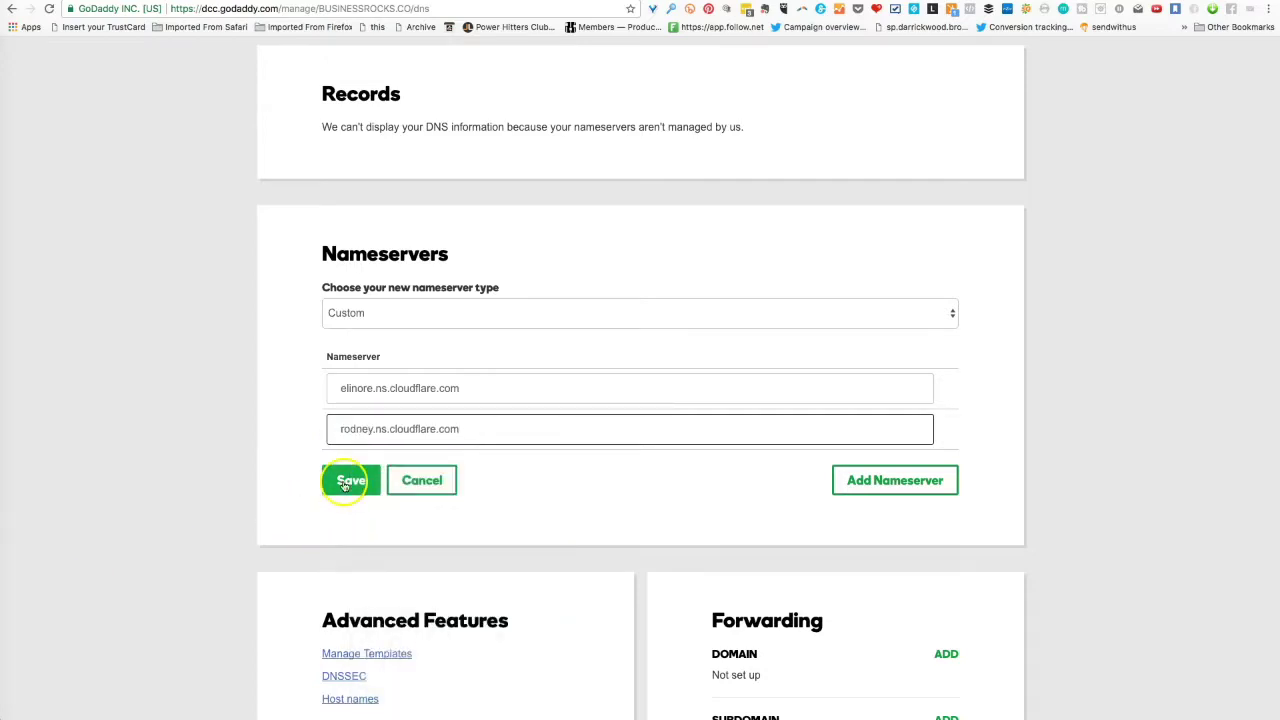
click(345, 484)
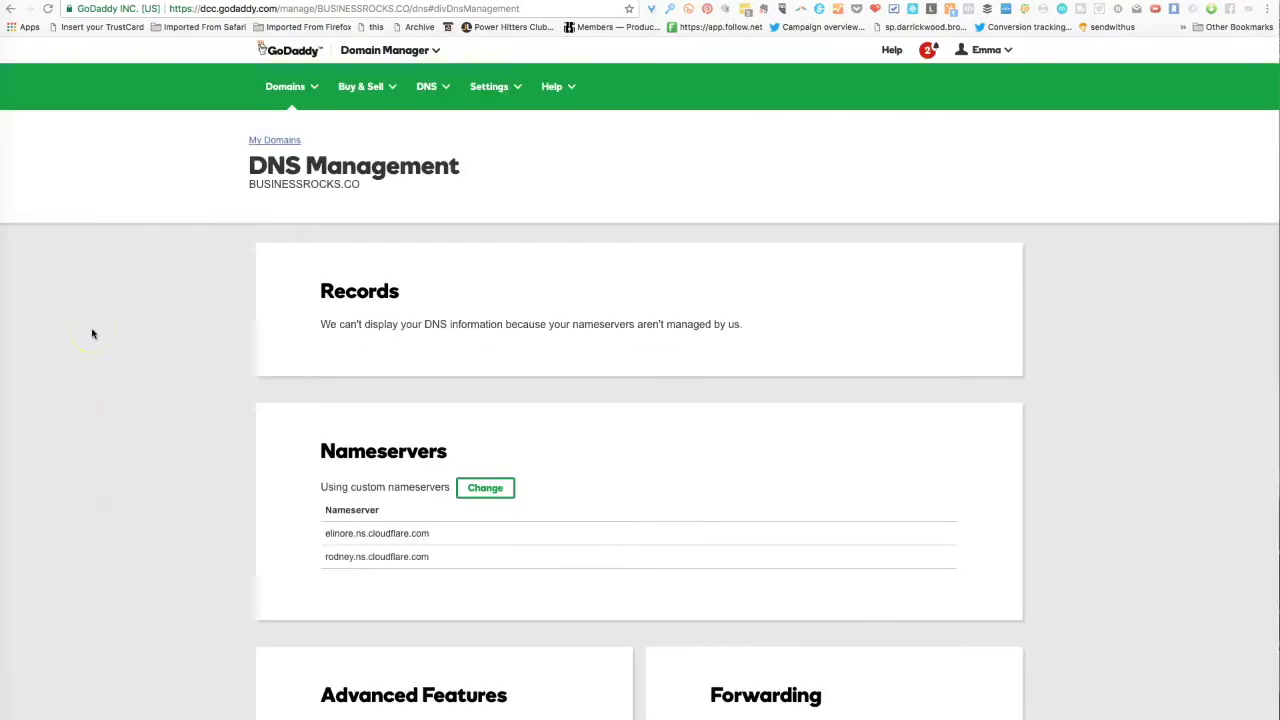
Return to Cloudflare and check the status of businessrocks.co in the website list.
key(ctrl+Tab)
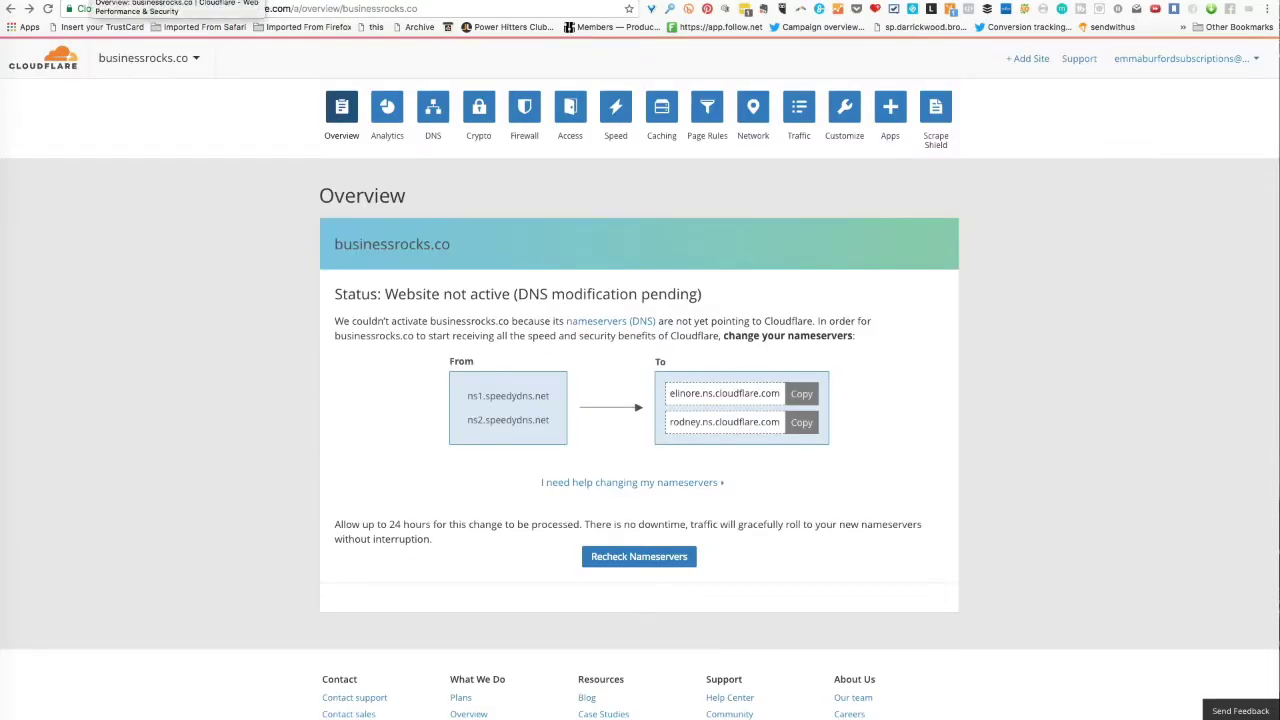
click(9, 13)
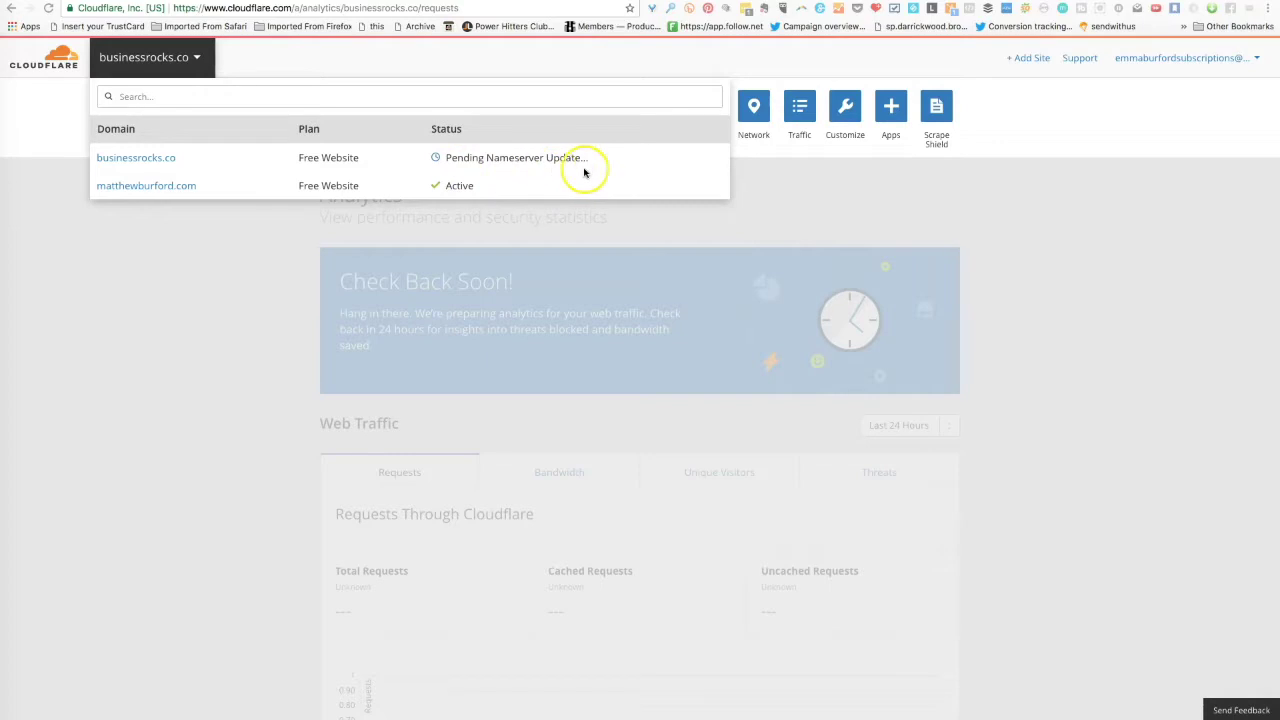
click(196, 58)
click(197, 58)
click(197, 58)
click(140, 188)
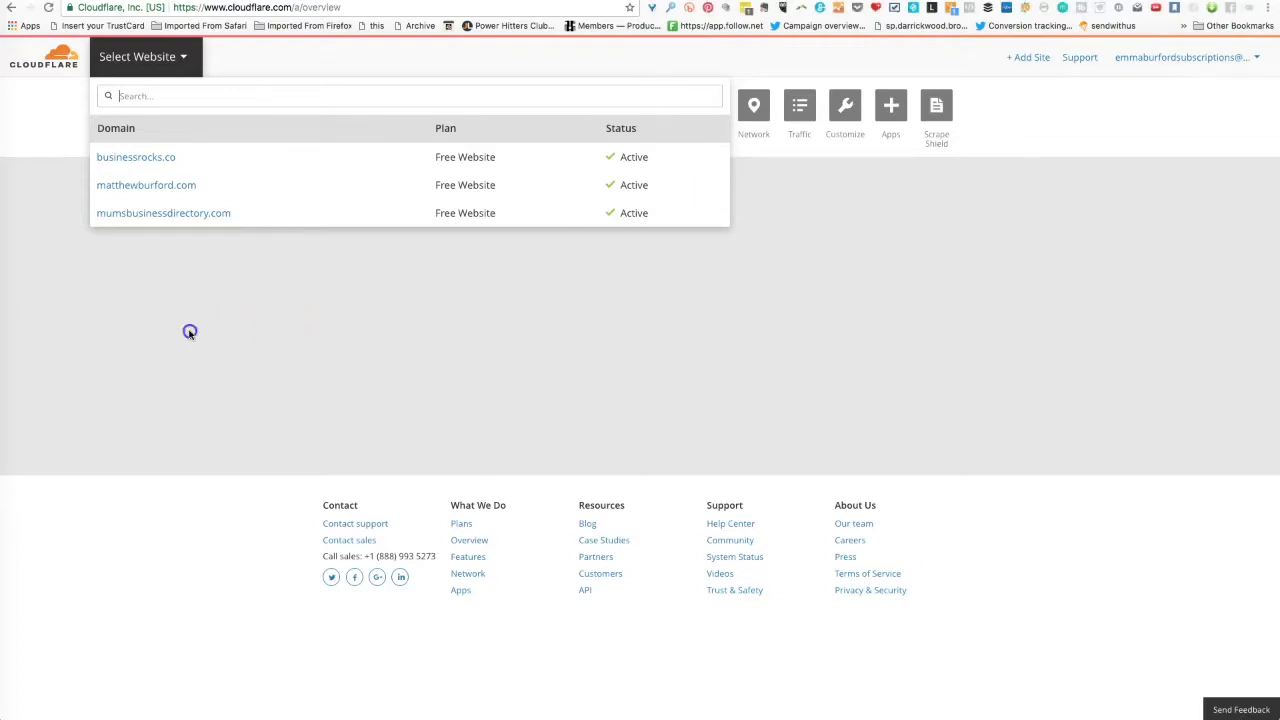
Open the businessrocks.co overview and examine its activation status and SSL setting.
click(133, 158)
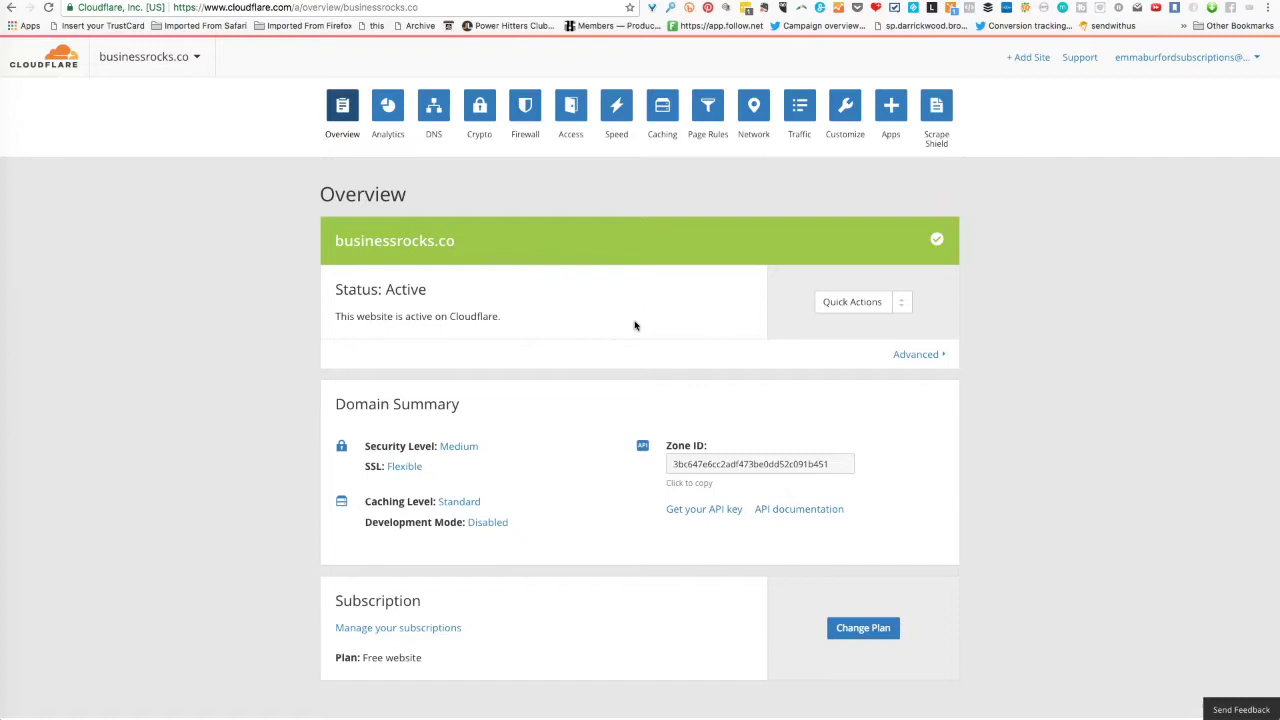
scroll(634, 325, down, 1)
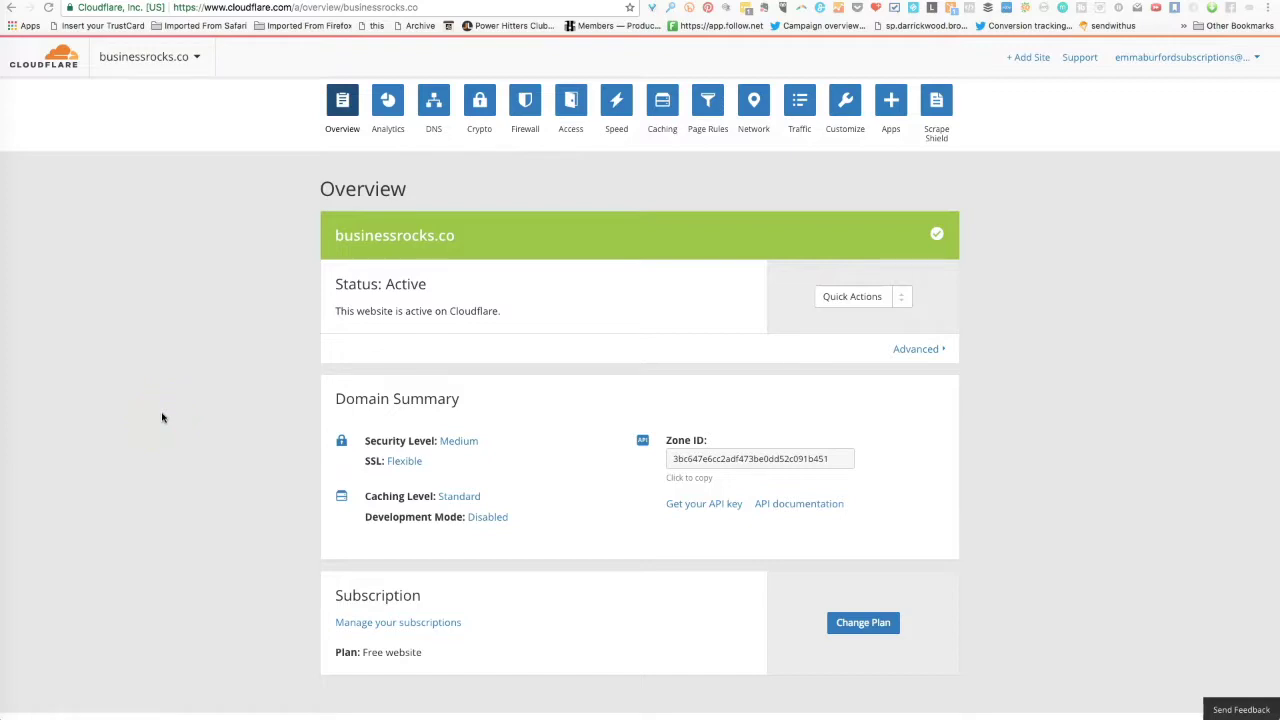
click(406, 461)
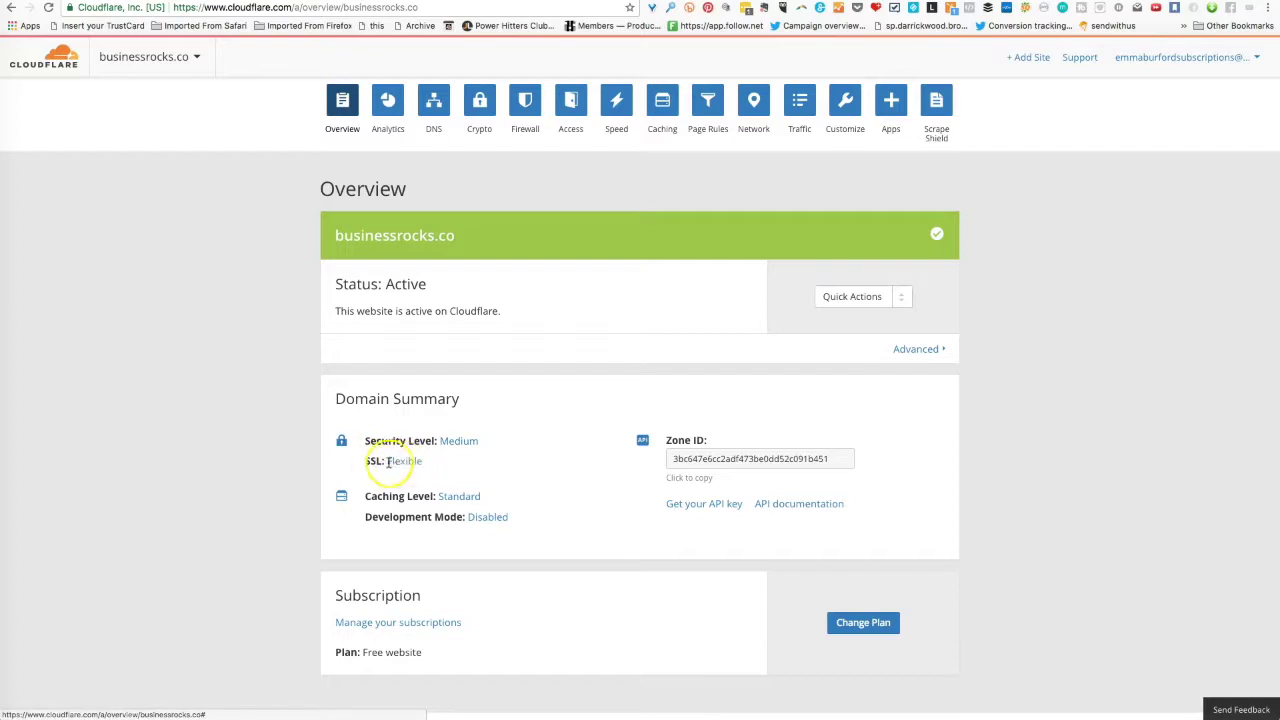
Open the SSL setting from the businessrocks.co domain summary, review the available modes and keep Flexible selected.
click(404, 461)
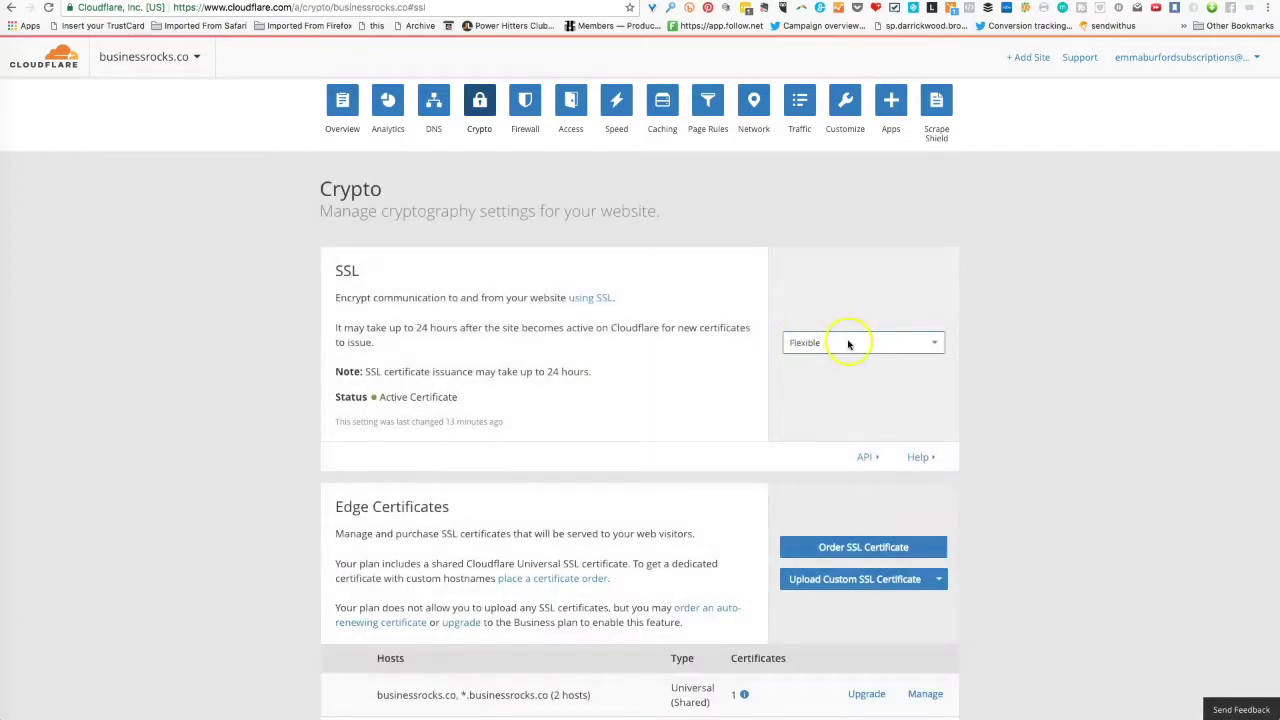
click(848, 343)
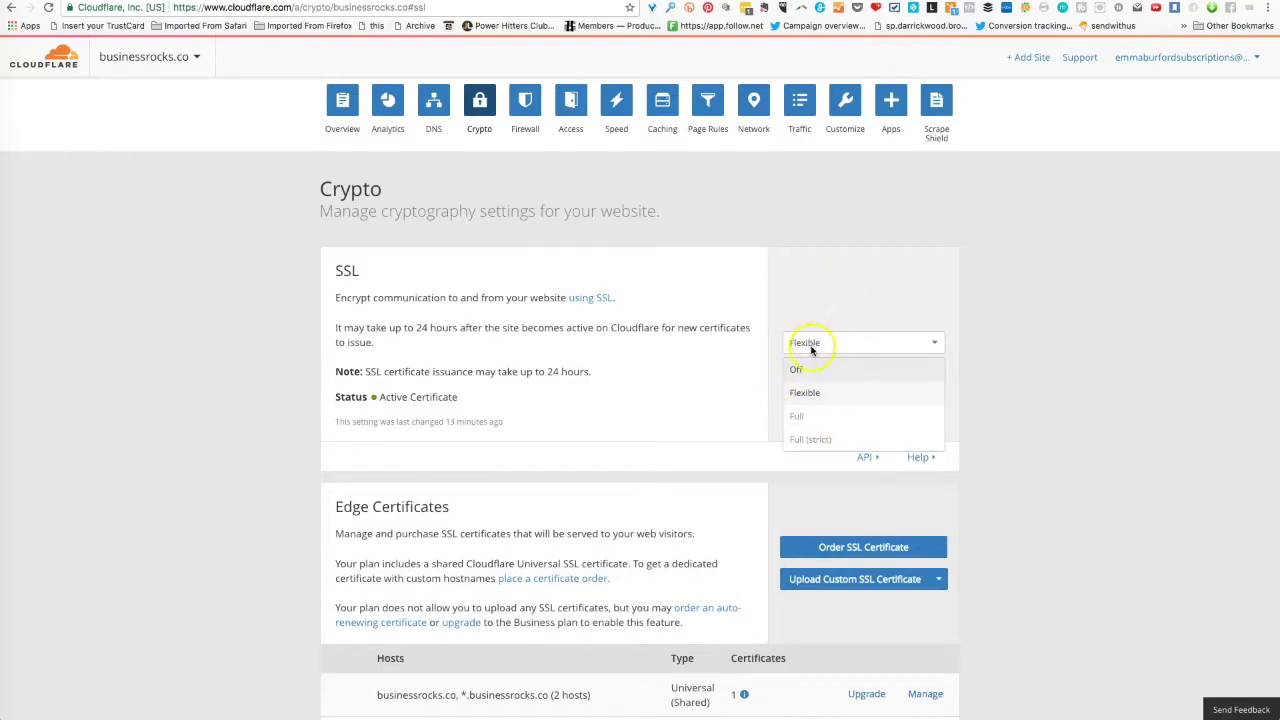
click(811, 346)
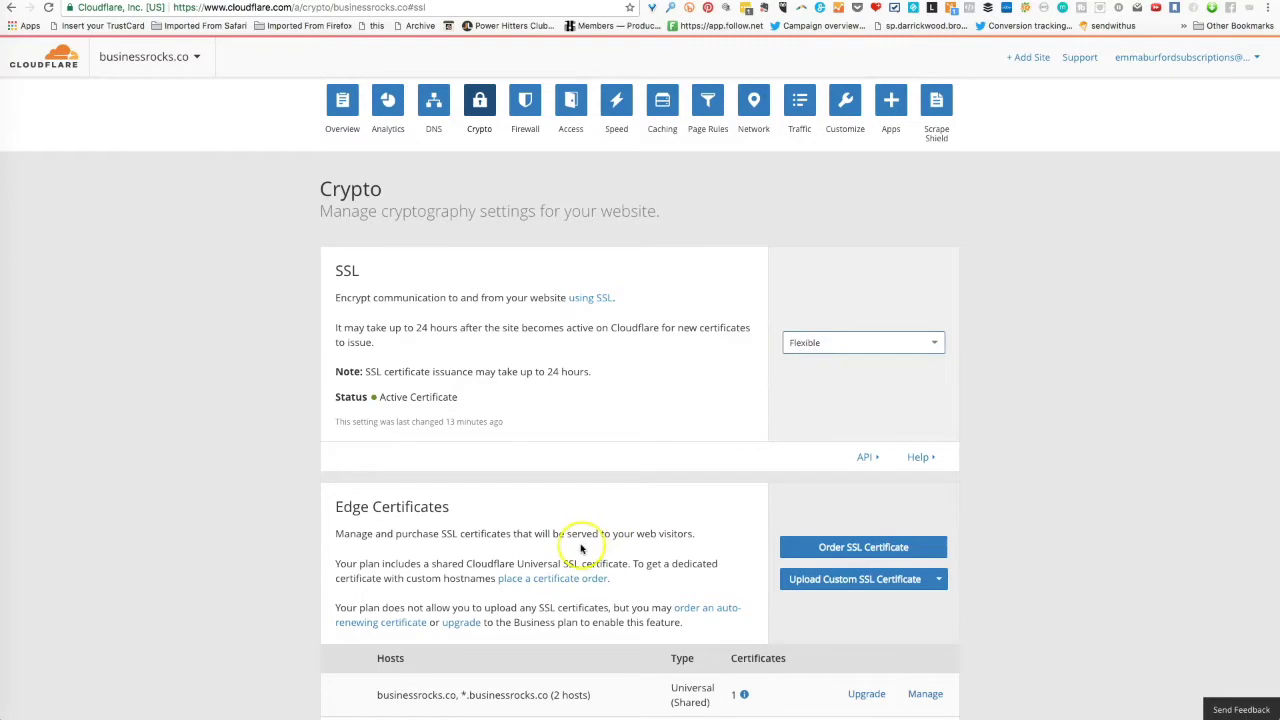
Turn on Automatic HTTPS Rewrites in the Crypto settings of businessrocks.co.
scroll(586, 491, down, 6)
scroll(580, 549, down, 9)
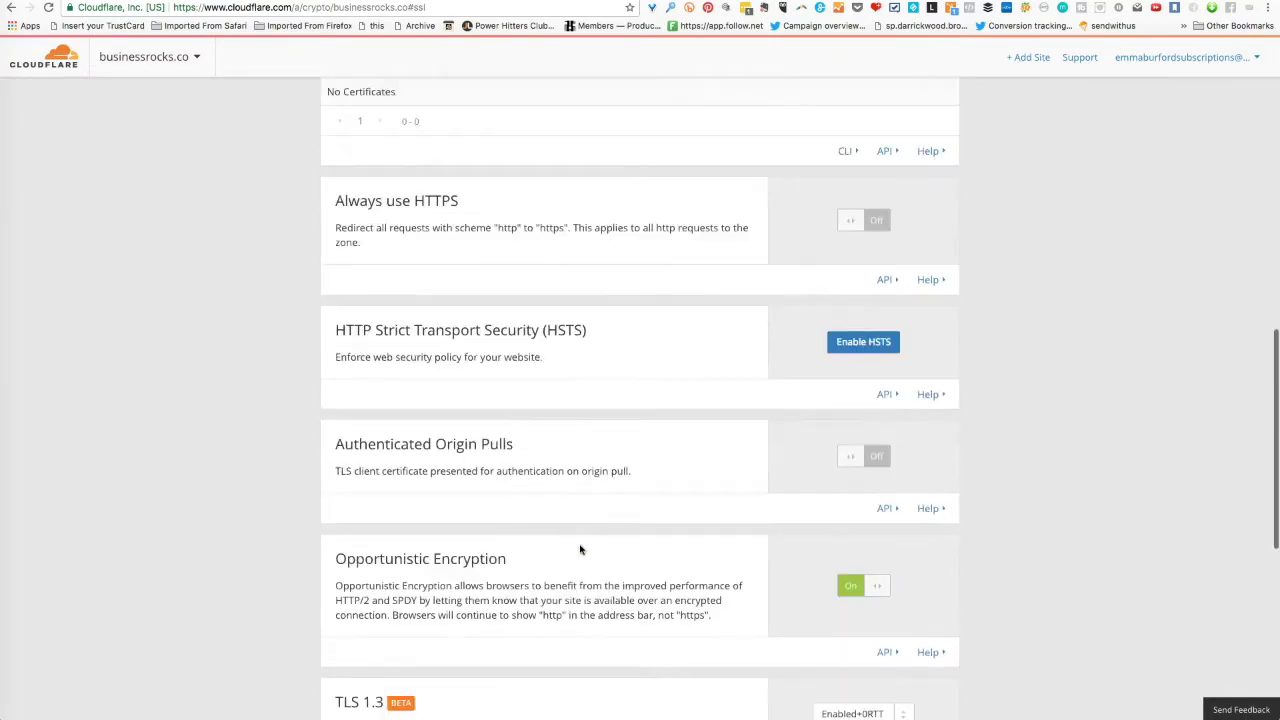
click(853, 441)
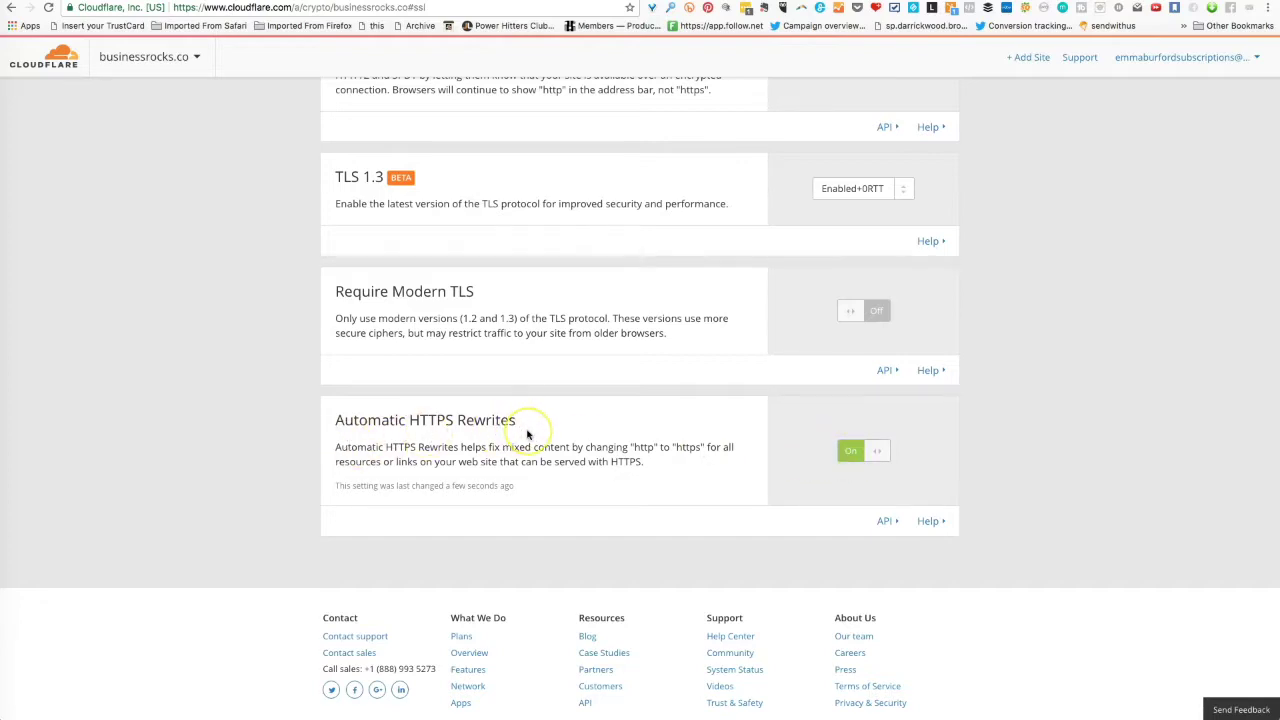
scroll(528, 434, up, 1)
scroll(528, 434, up, 10)
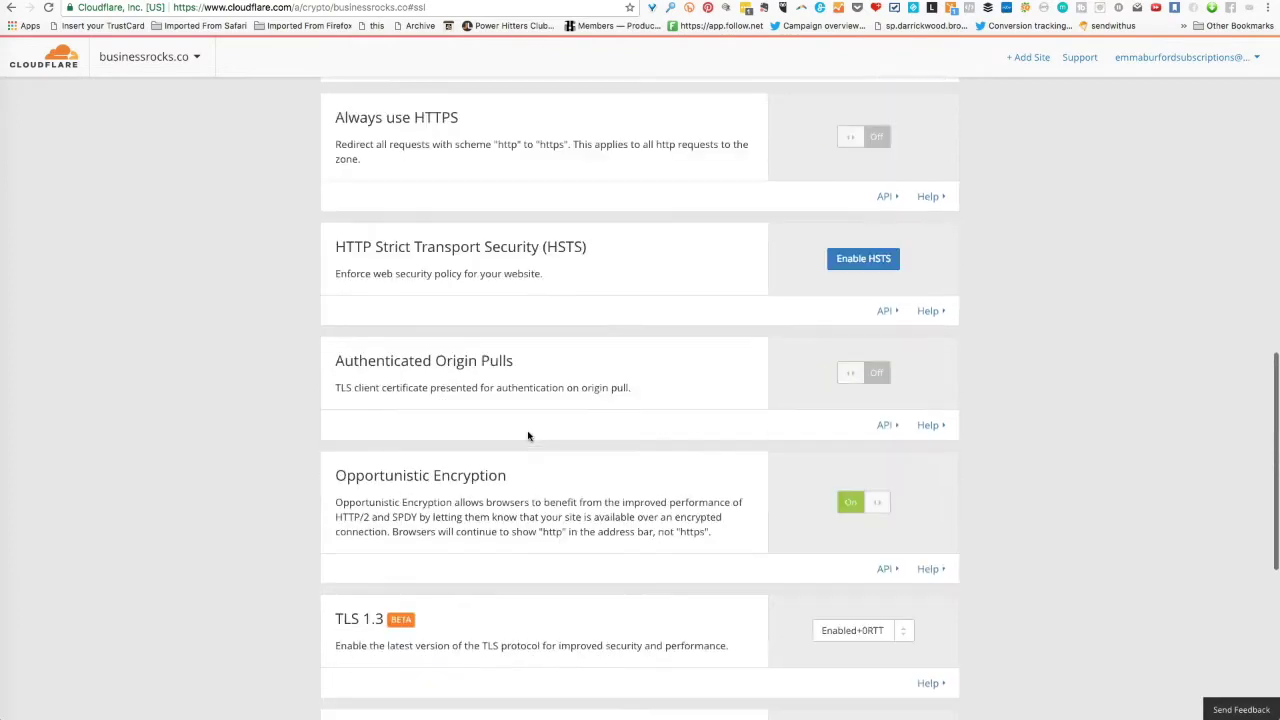
scroll(528, 434, up, 10)
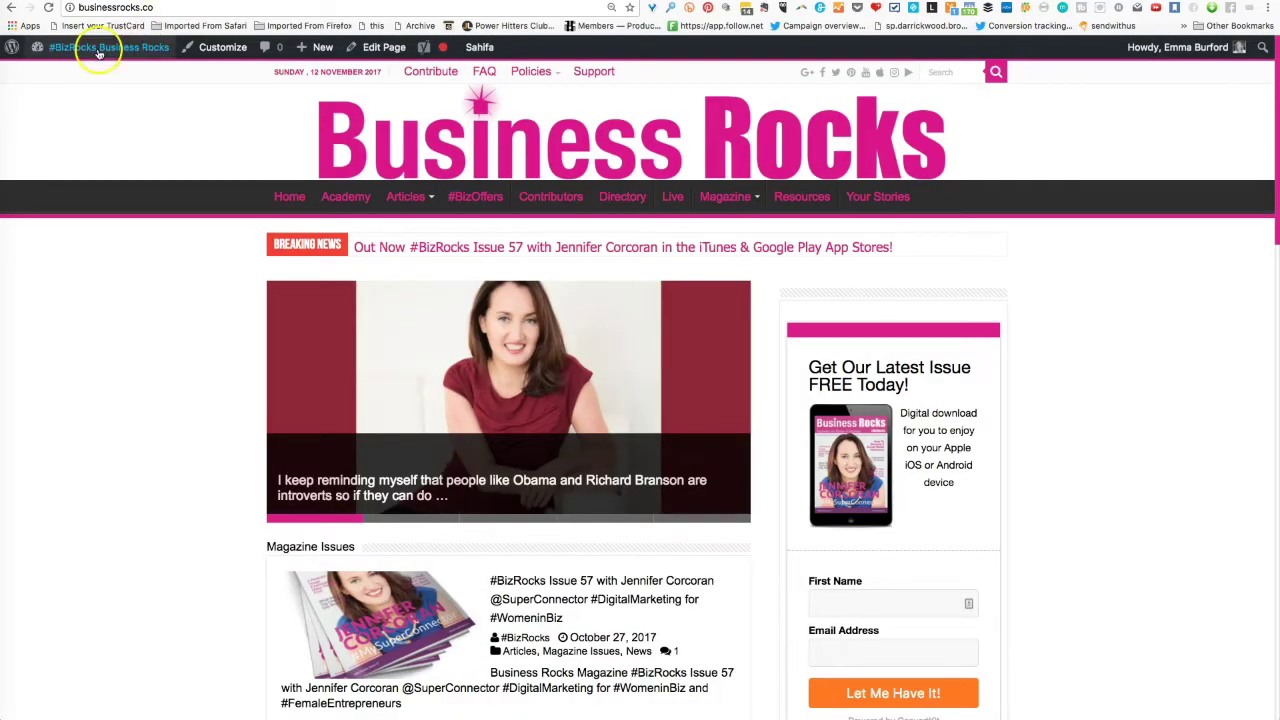
Switch to the Business Rocks WordPress site, enter its admin dashboard and open the page for adding new plugins.
mouse_move(100, 52)
click(62, 73)
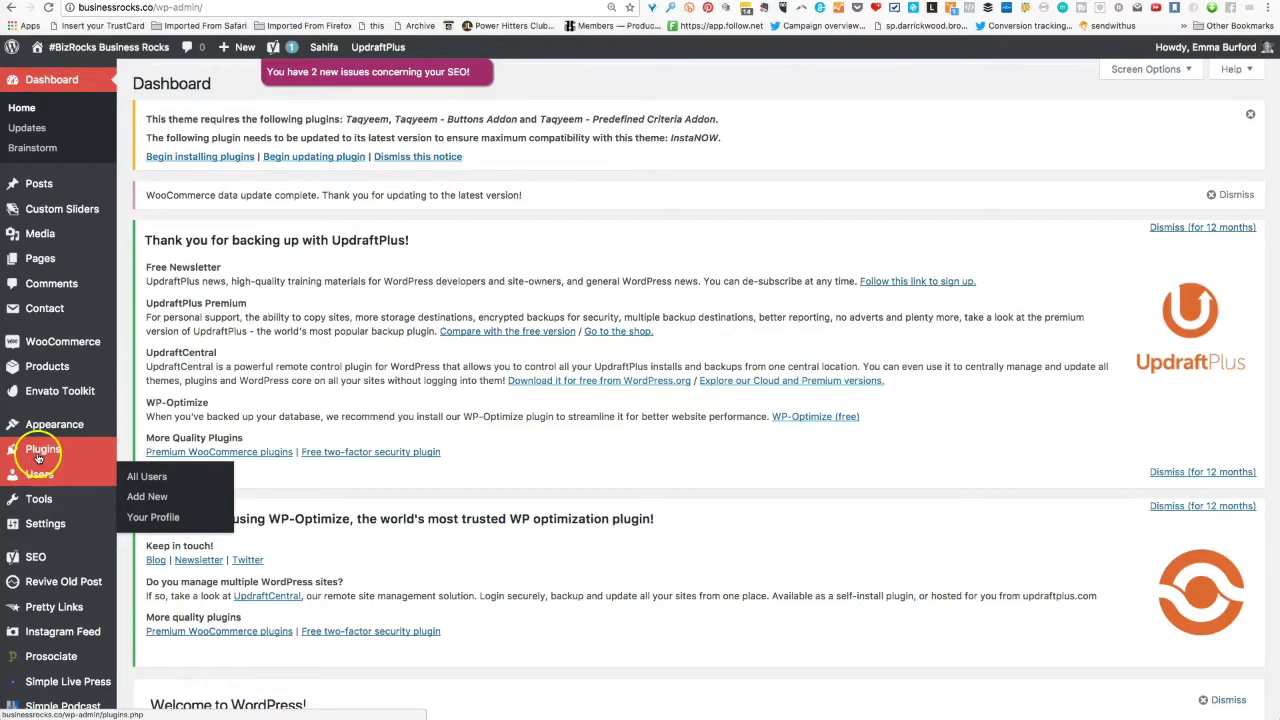
mouse_move(60, 449)
click(144, 472)
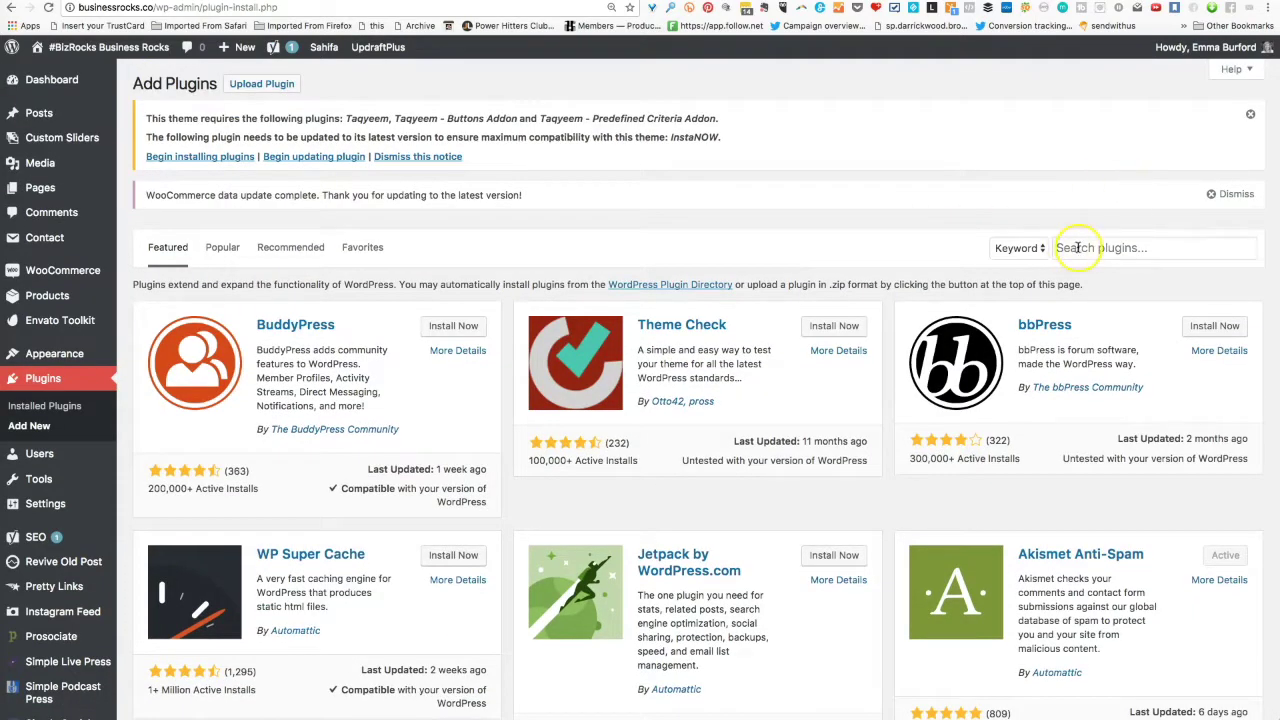
Search the plugin directory for "cloudflare ssl certificates" and look through the listed plugins.
click(1077, 248)
text(cloudflare ssl)
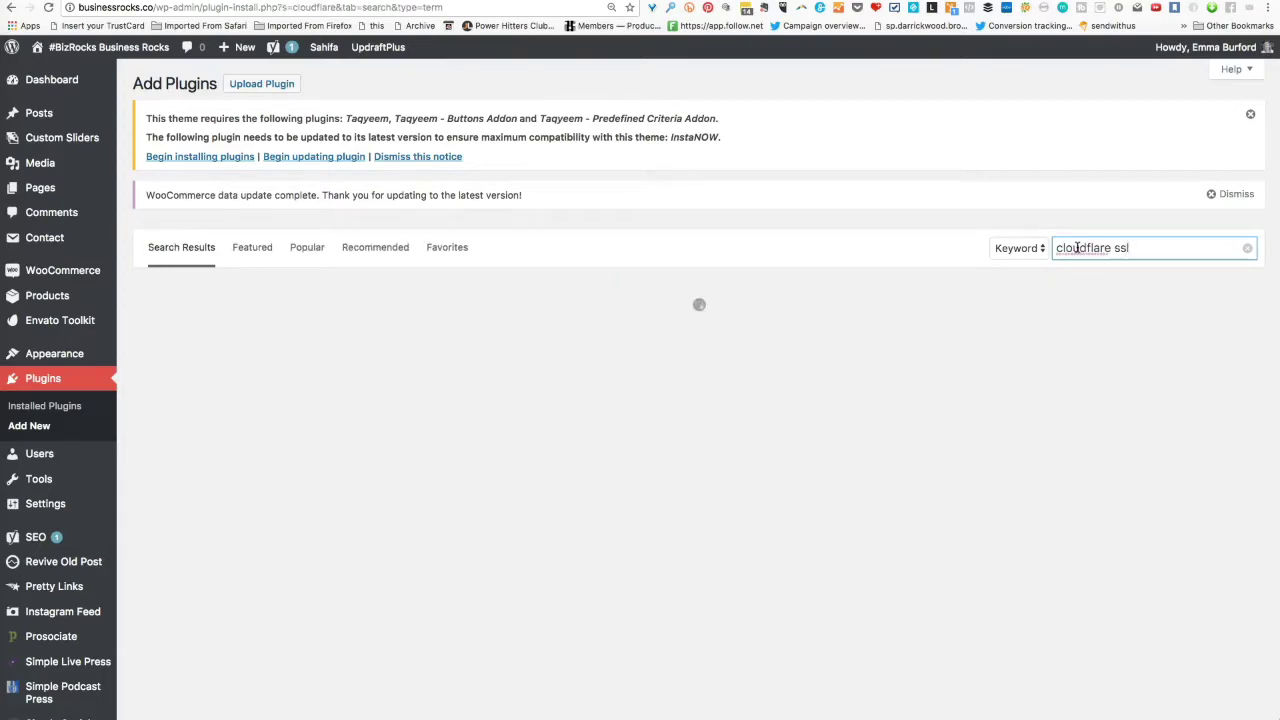
text( c)
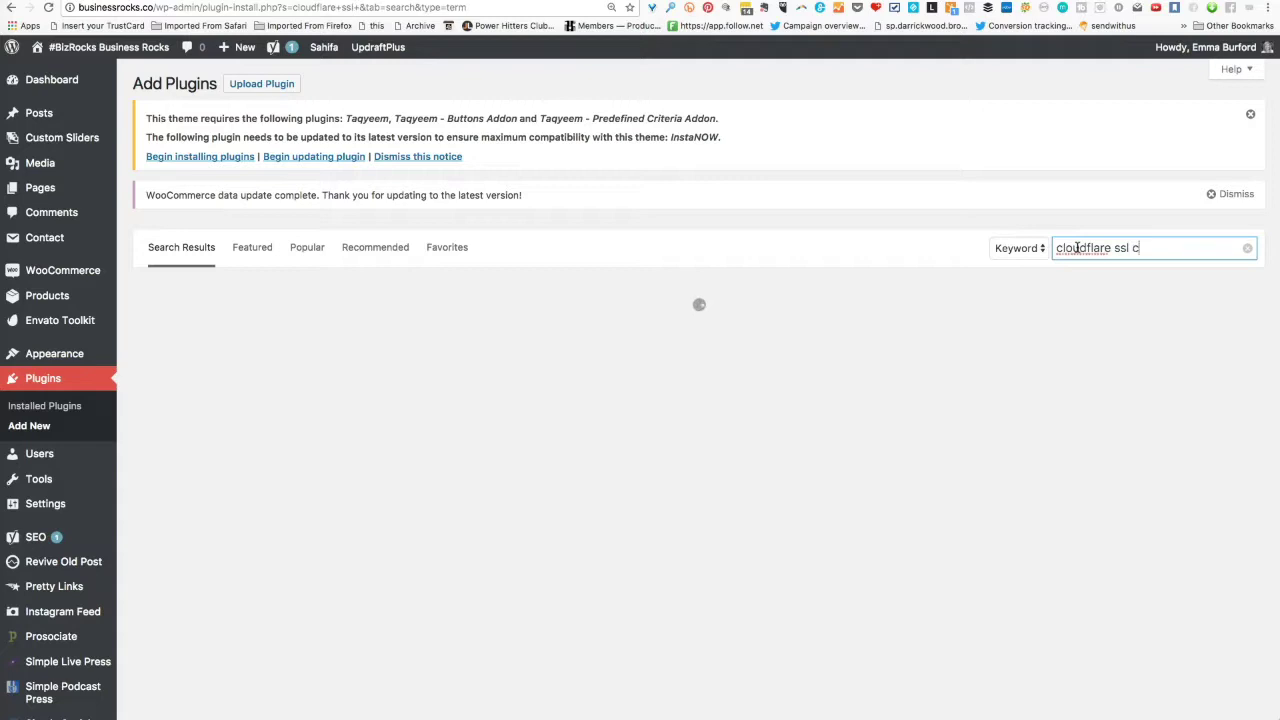
text(ertificarte)
key(BackSpace)
key(BackSpace)
text(artes)
key(BackSpace)
key(BackSpace)
key(BackSpace)
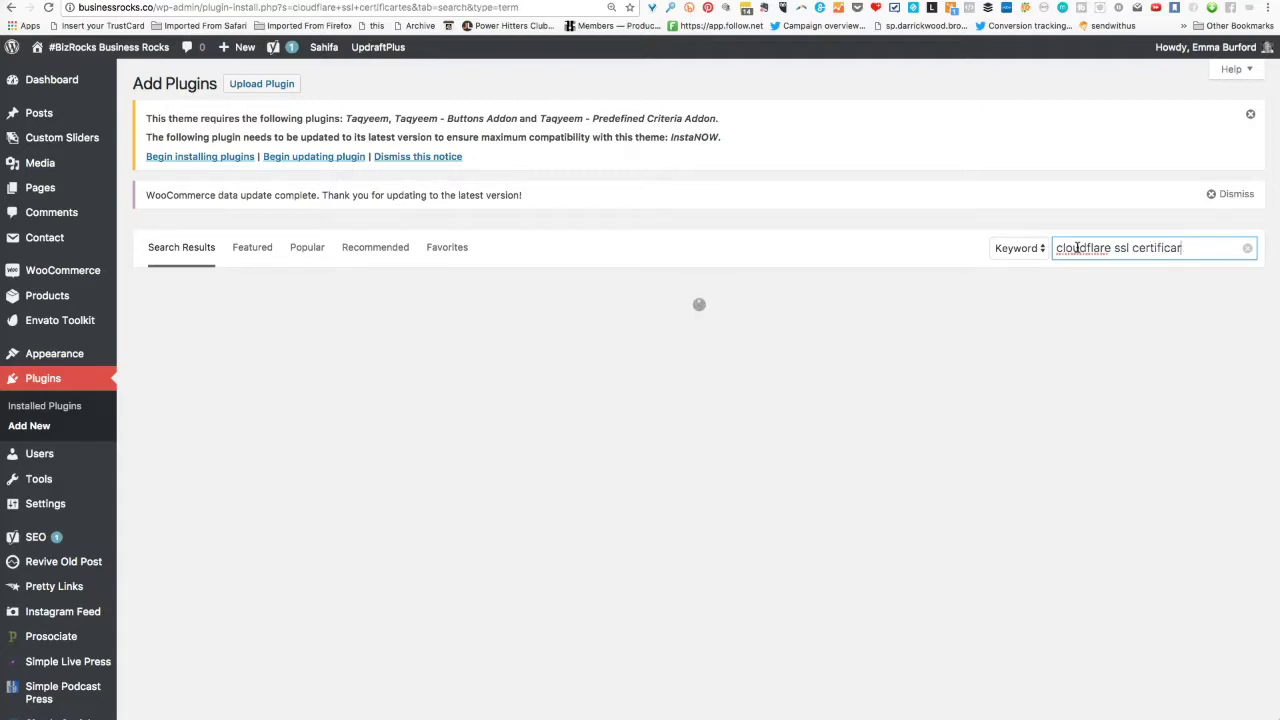
key(BackSpace)
text(tes)
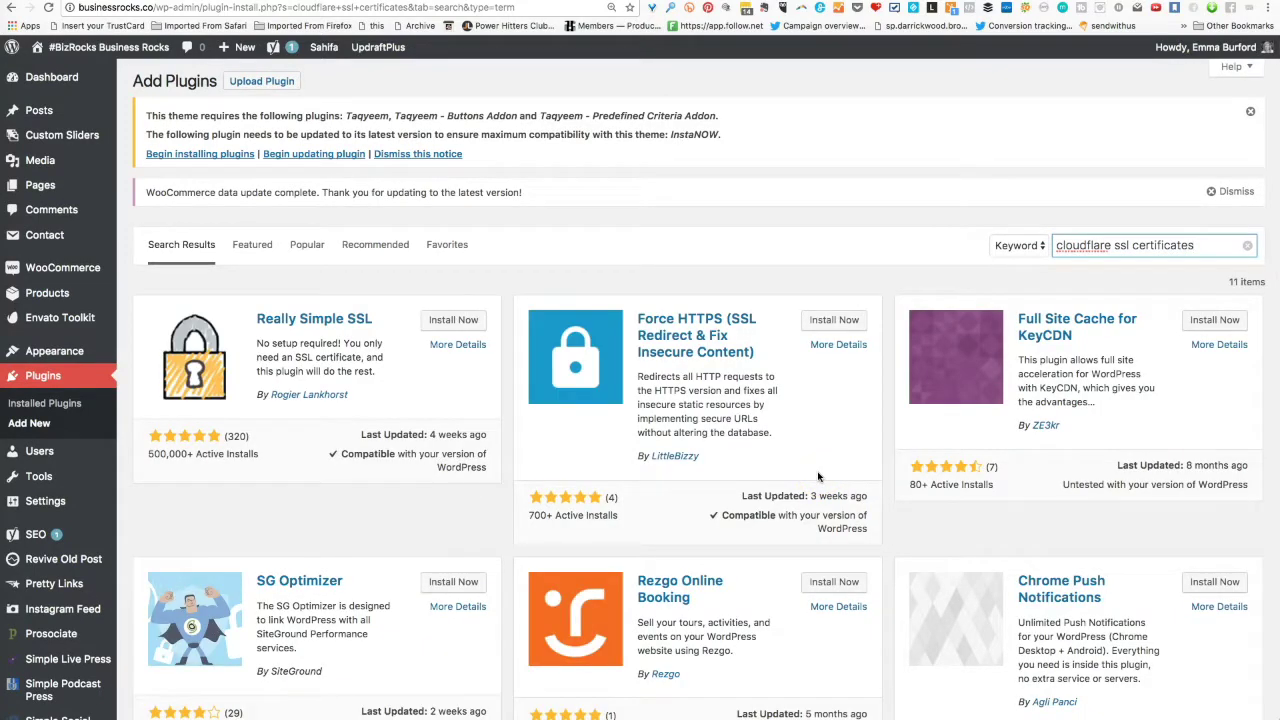
scroll(818, 477, down, 5)
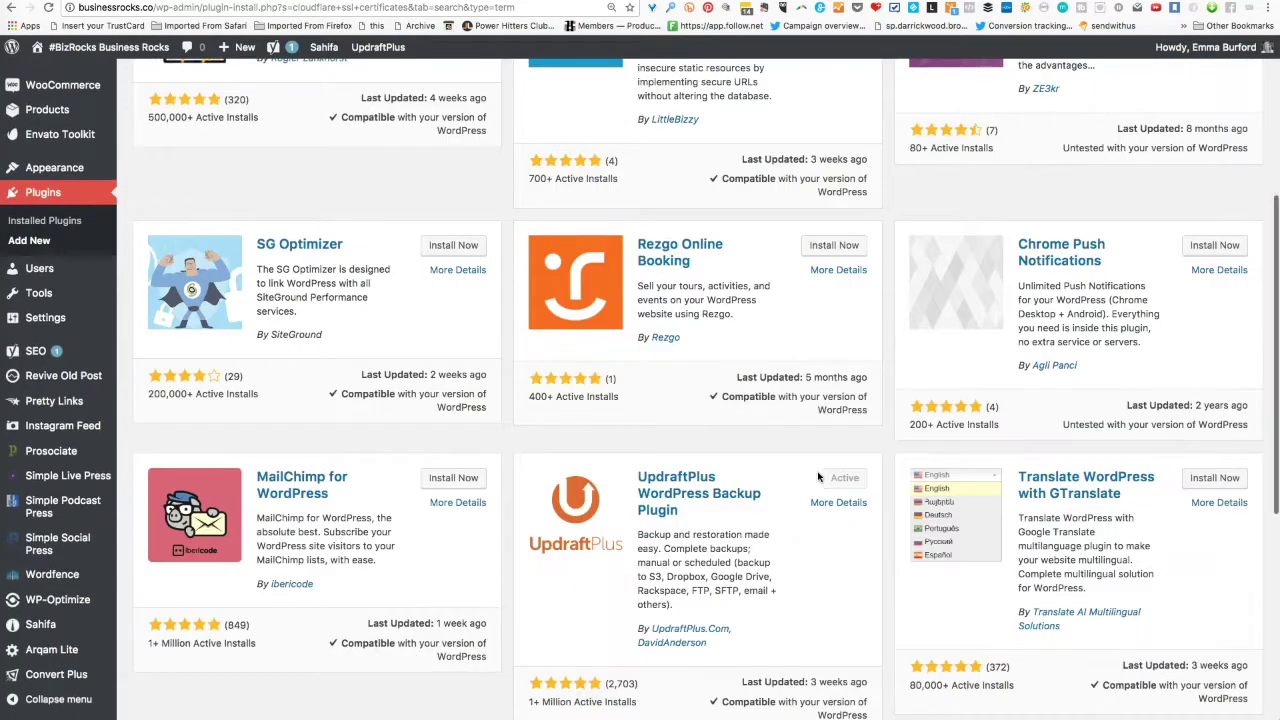
scroll(818, 477, down, 4)
scroll(818, 477, up, 9)
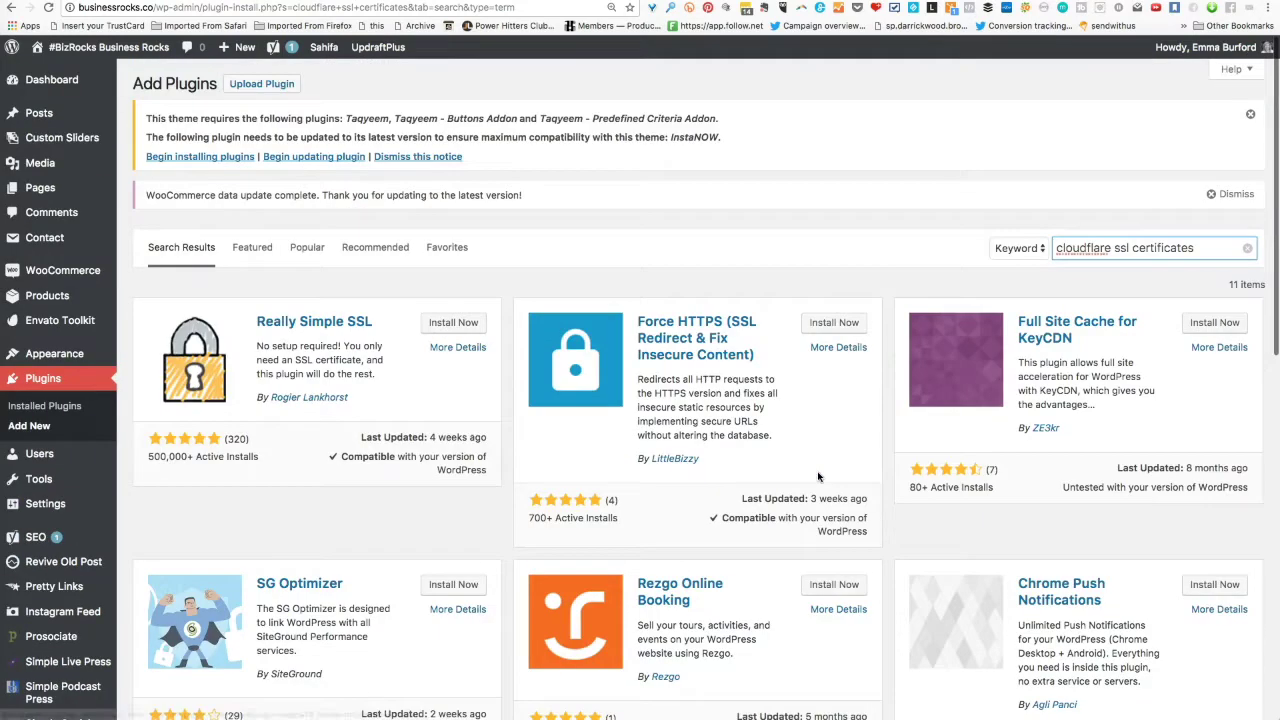
Shorten the plugin search term to "cloudflare ssl".
click(1222, 248)
key(BackSpace)
key(BackSpace)
key(BackSpace)
key(BackSpace)
key(BackSpace)
key(BackSpace)
key(BackSpace)
key(BackSpace)
key(BackSpace)
key(BackSpace)
key(BackSpace)
key(BackSpace)
key(BackSpace)
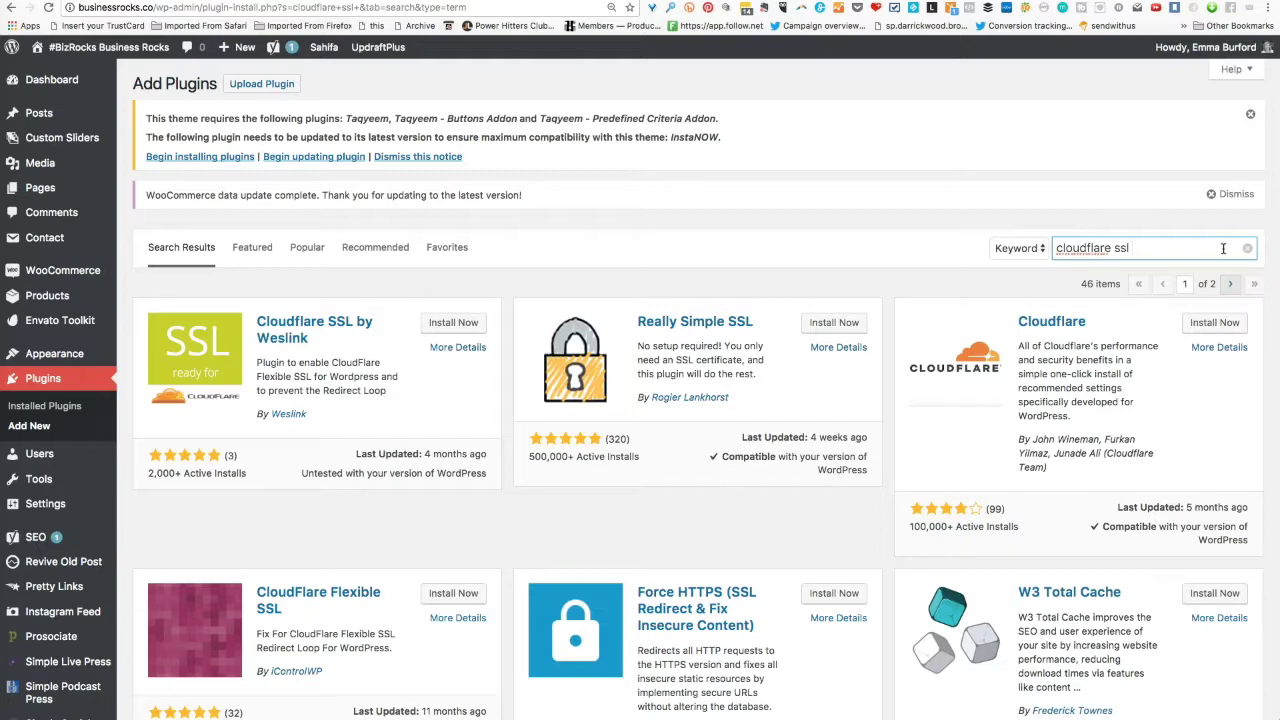
Install and activate the CloudFlare Flexible SSL plugin by iControlWP.
scroll(306, 517, down, 5)
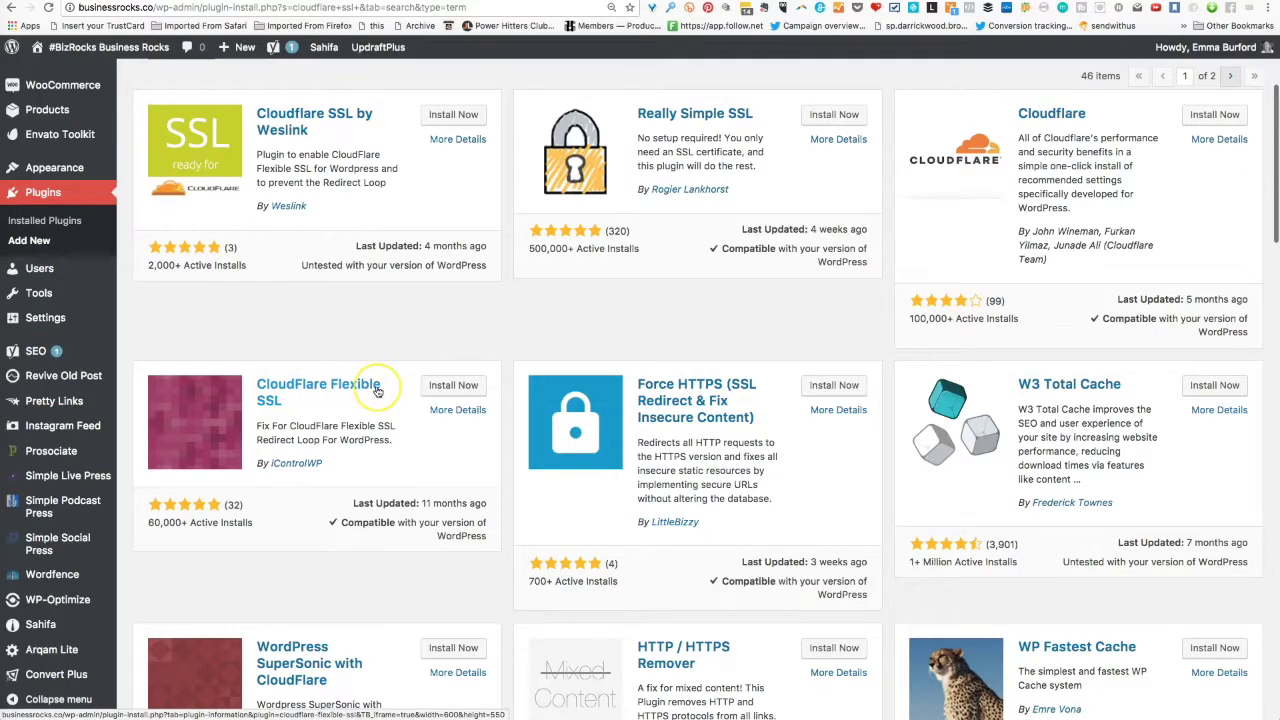
click(463, 389)
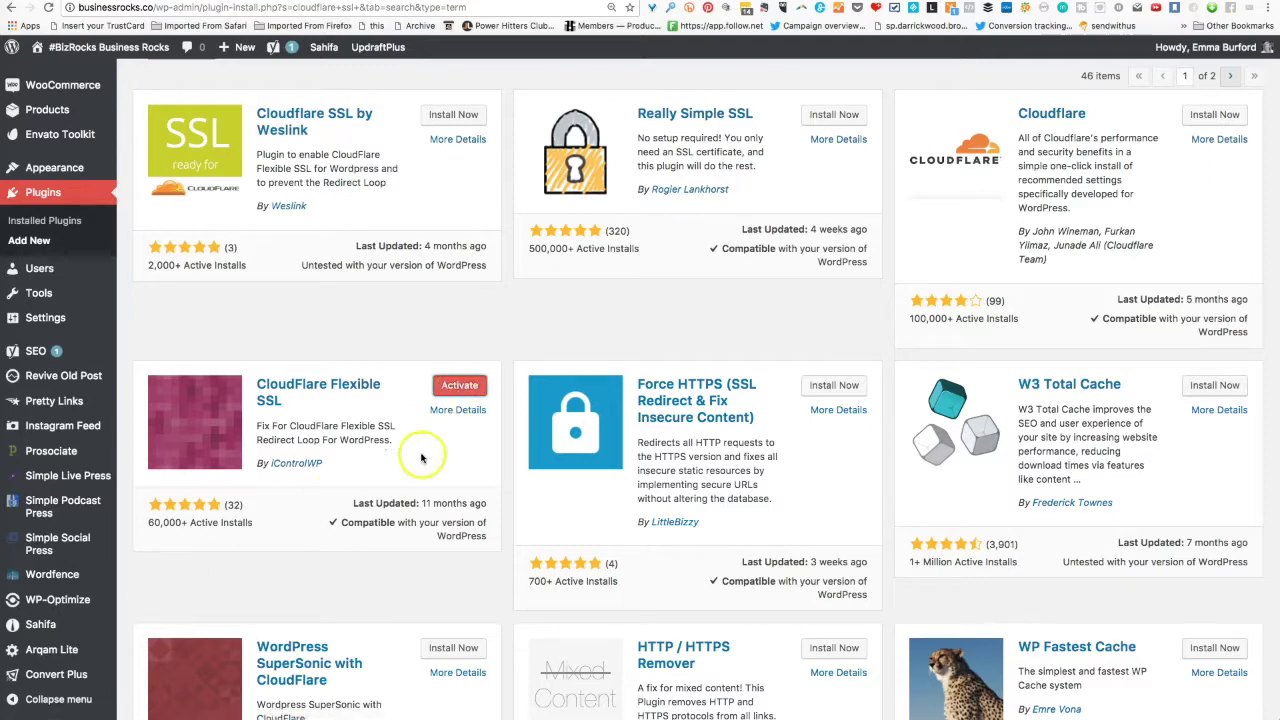
click(460, 387)
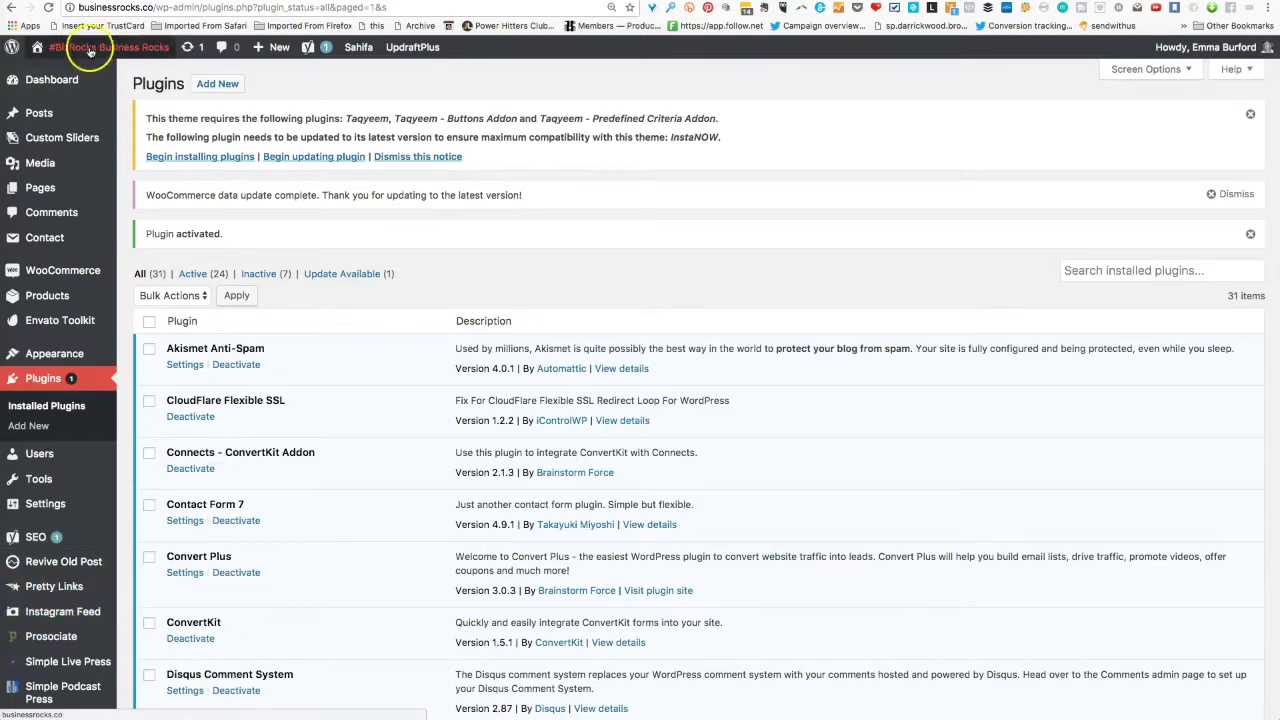
Visit the Business Rocks front page and check the browser's connection security information for it.
mouse_move(88, 47)
click(60, 74)
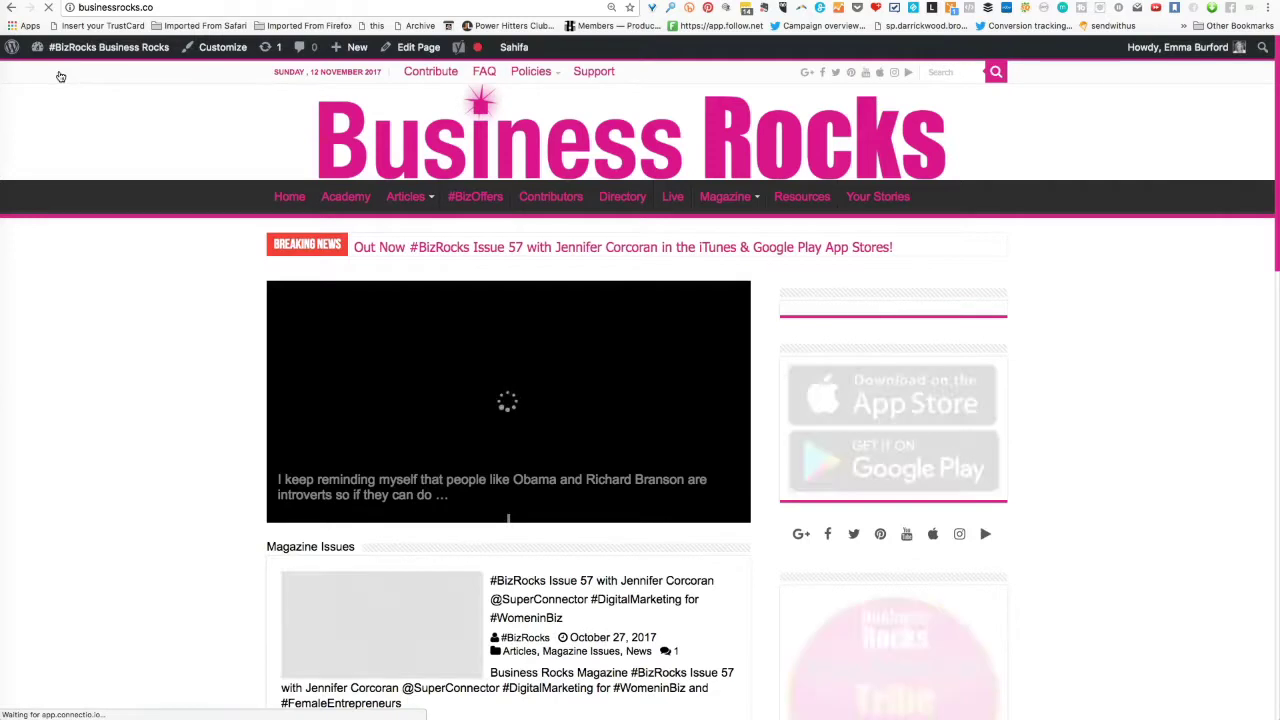
click(70, 7)
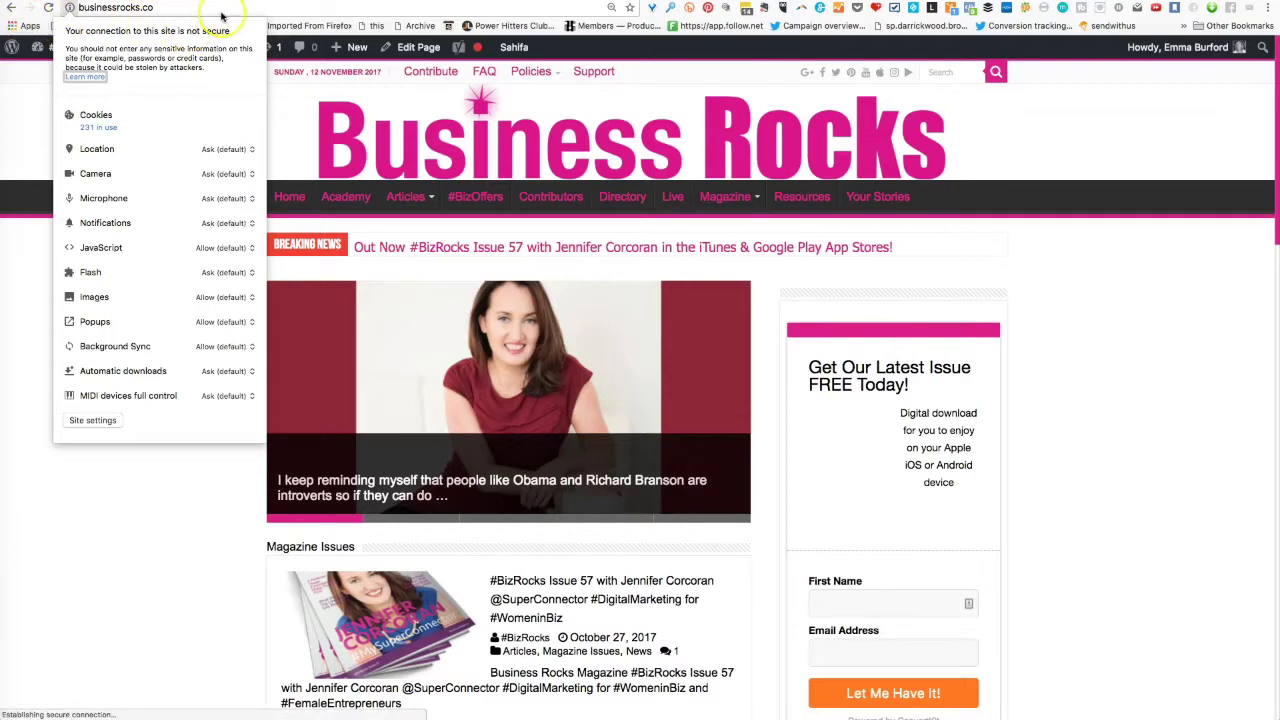
click(70, 7)
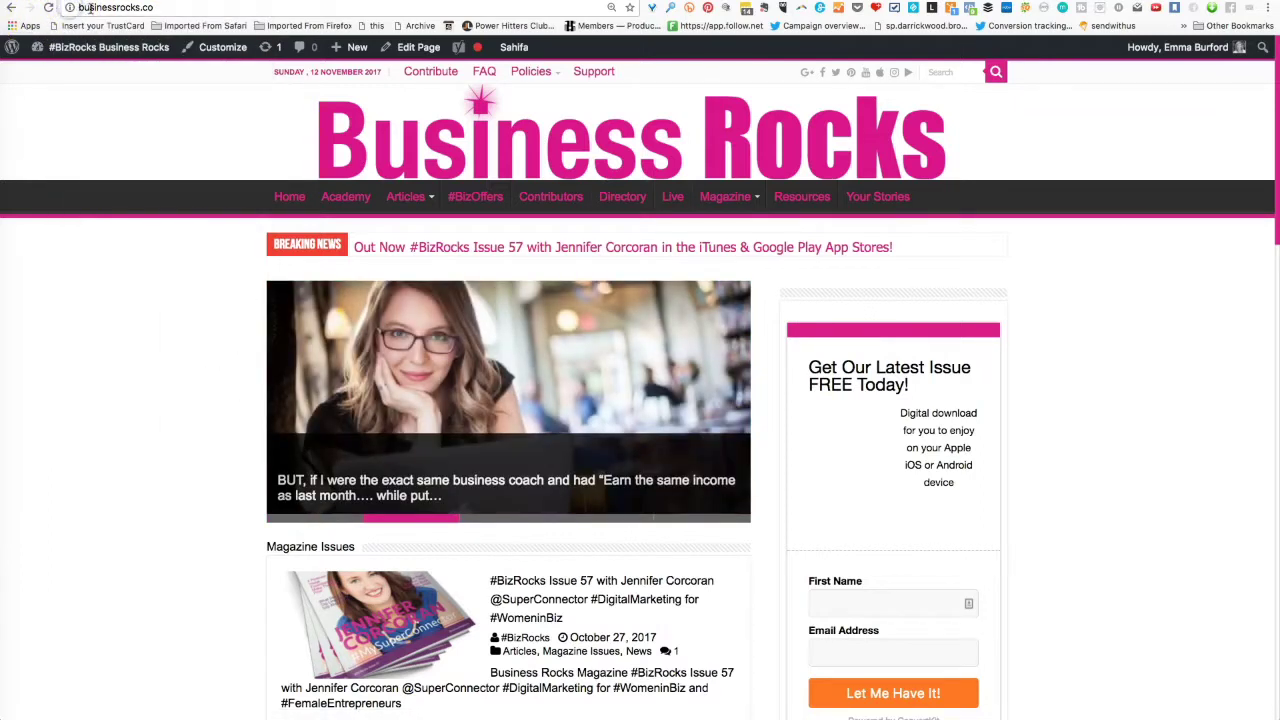
Try to load the site through a secure address, entering htpps://businessrocks.co.
drag(79, 6, 214, 13)
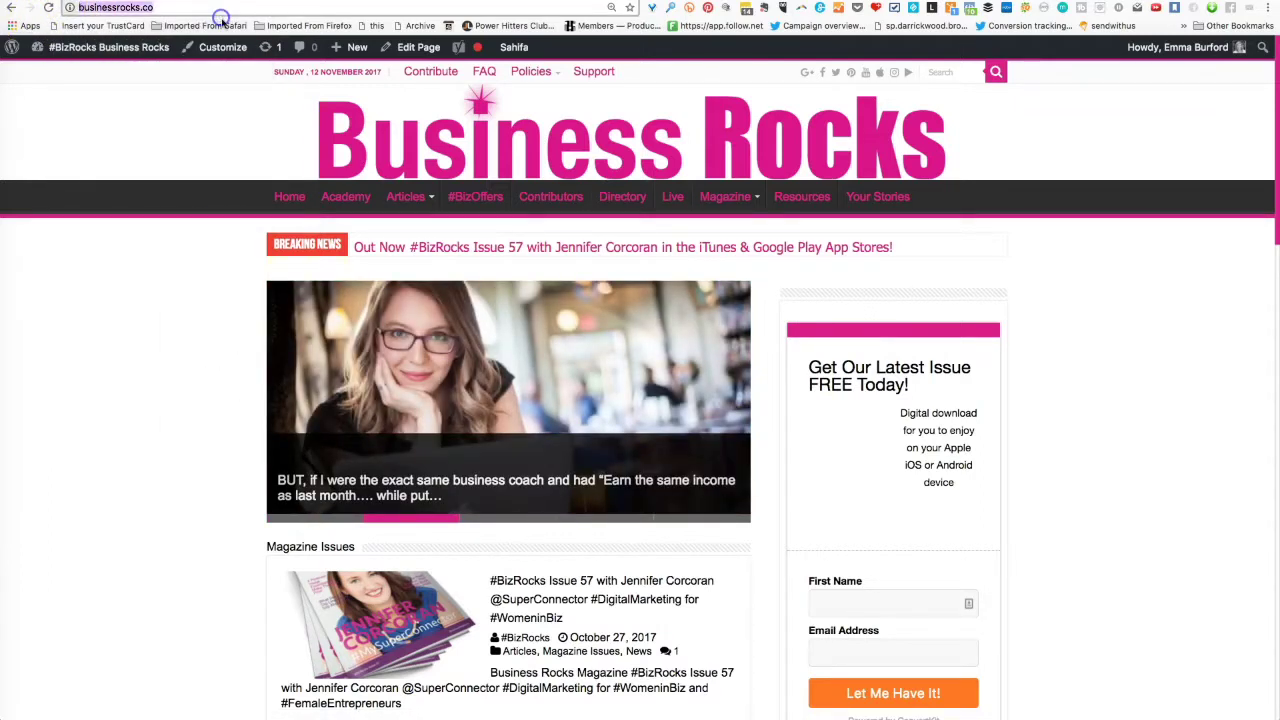
text(htt)
text(pp)
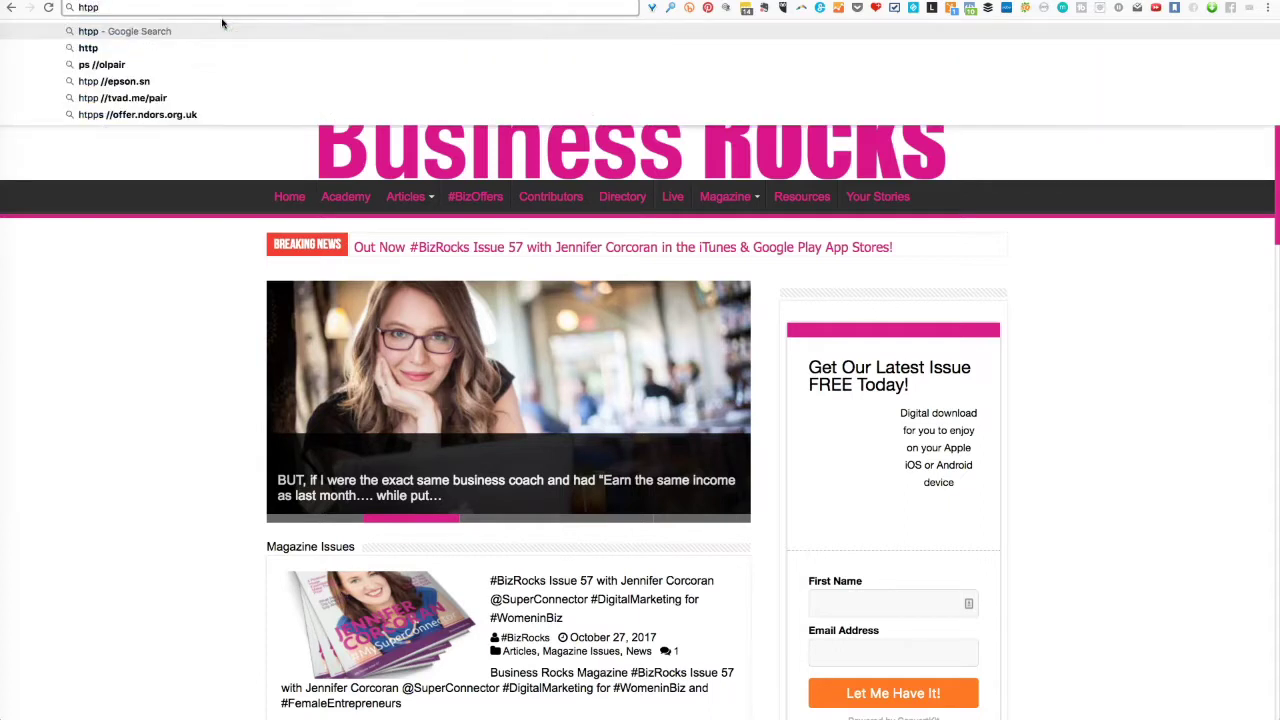
text(s://)
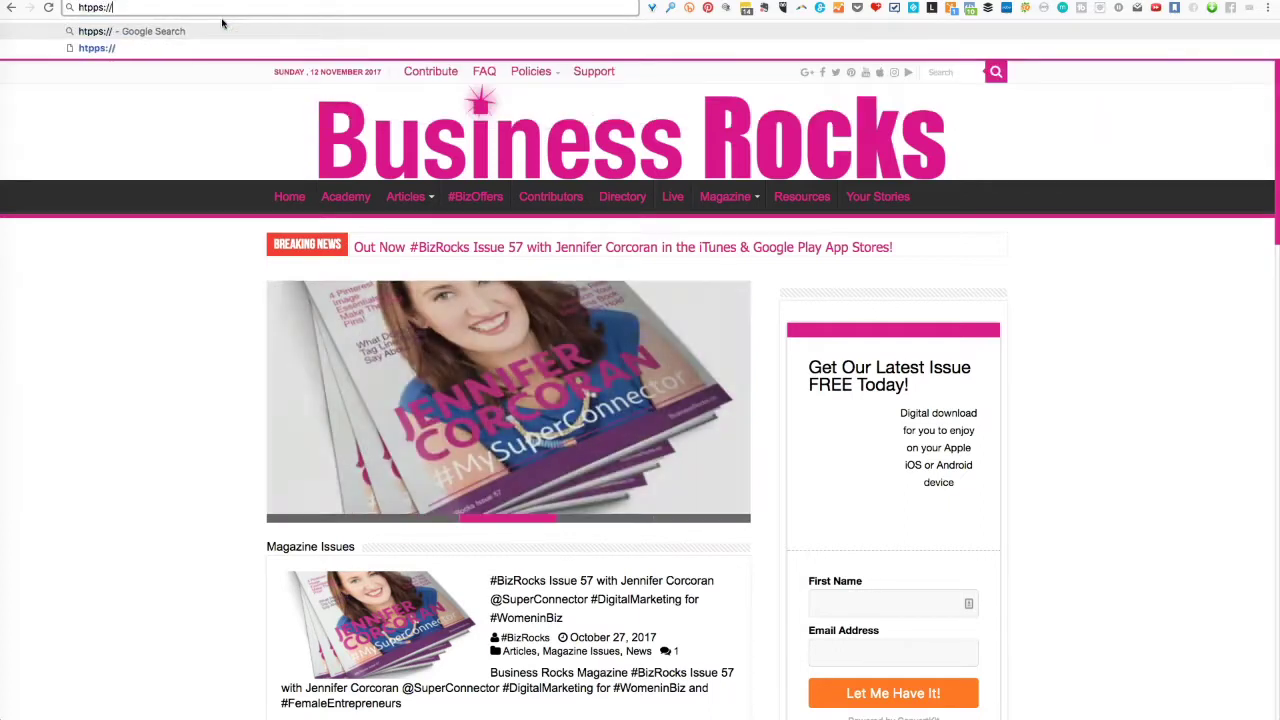
text(business)
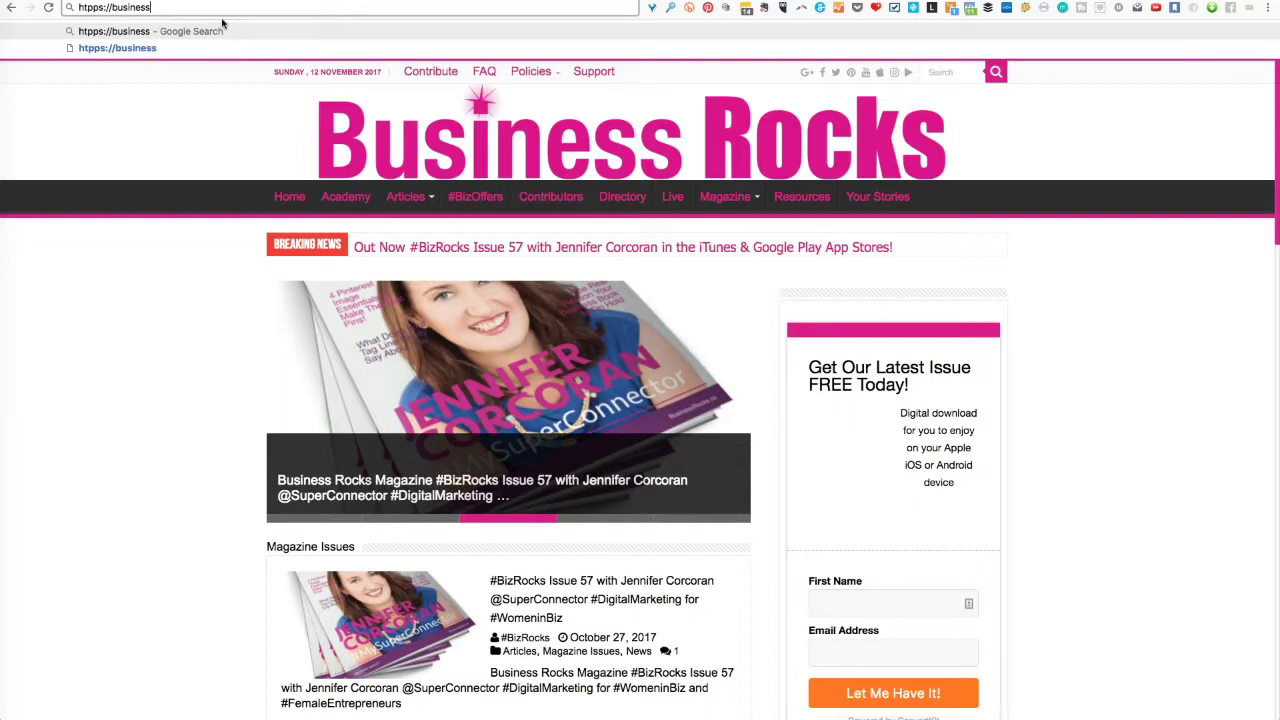
text(rocks.co)
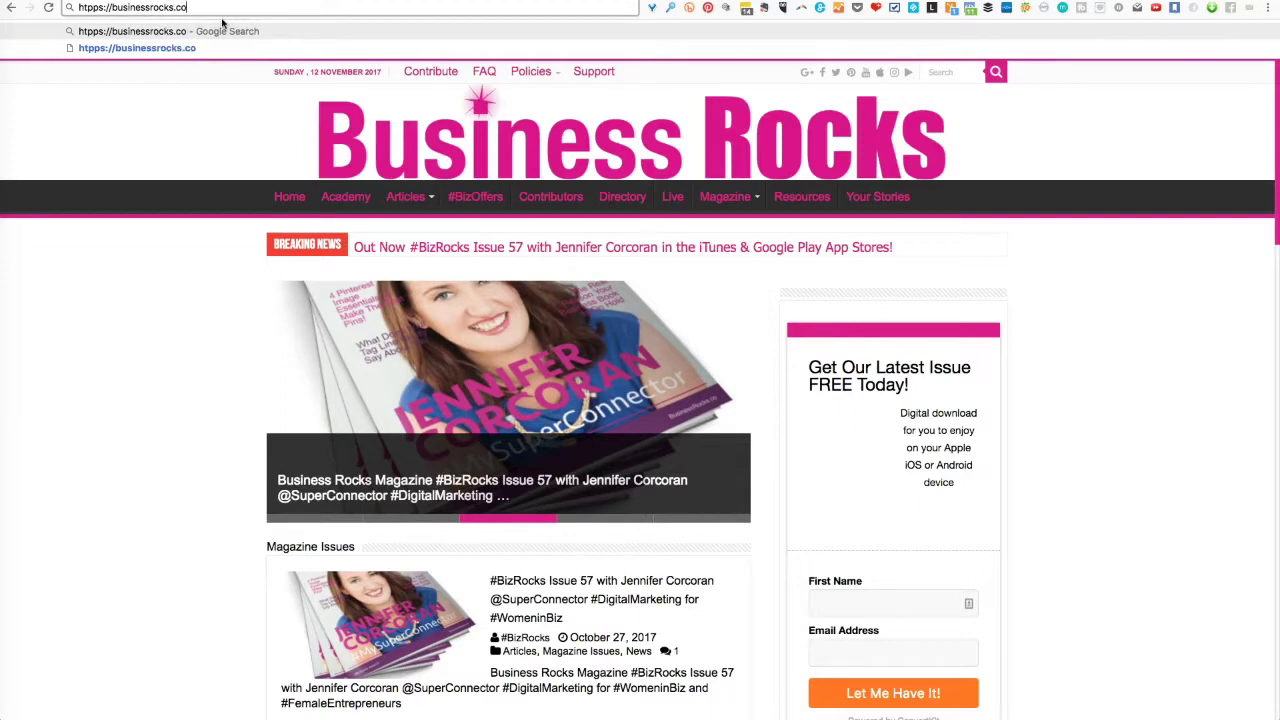
key(Return)
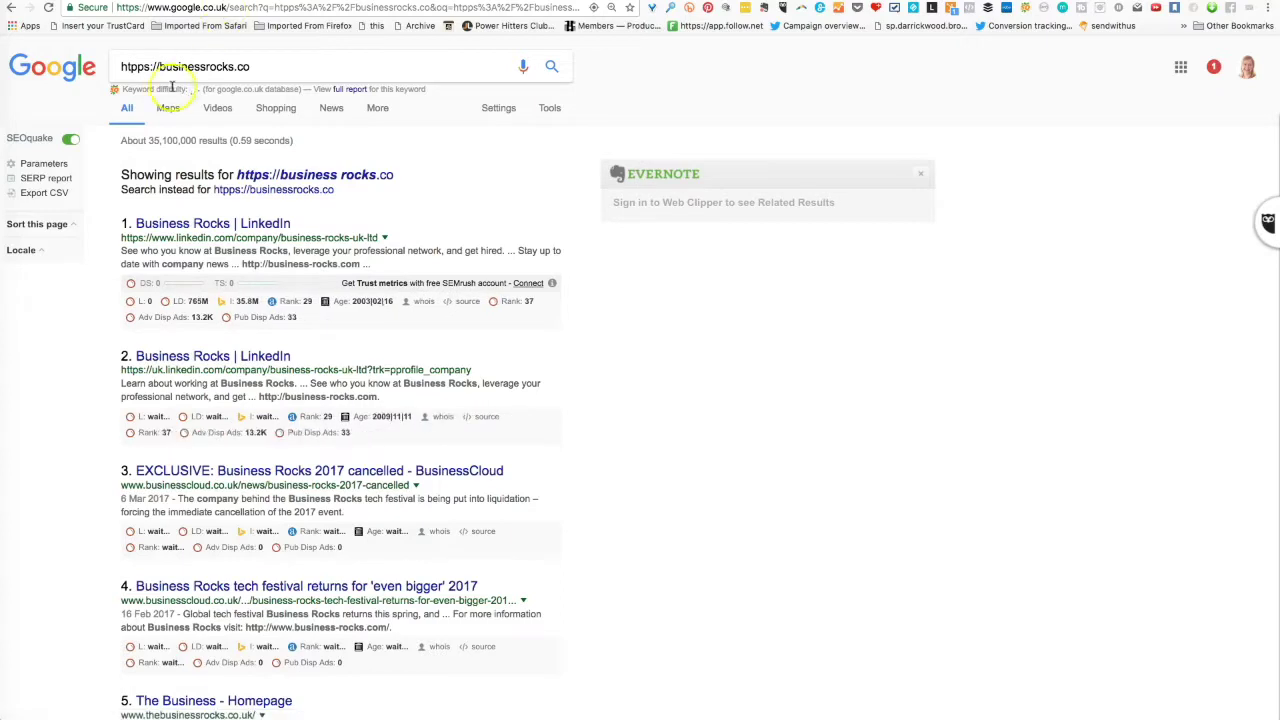
drag(143, 68, 120, 68)
text(http:/)
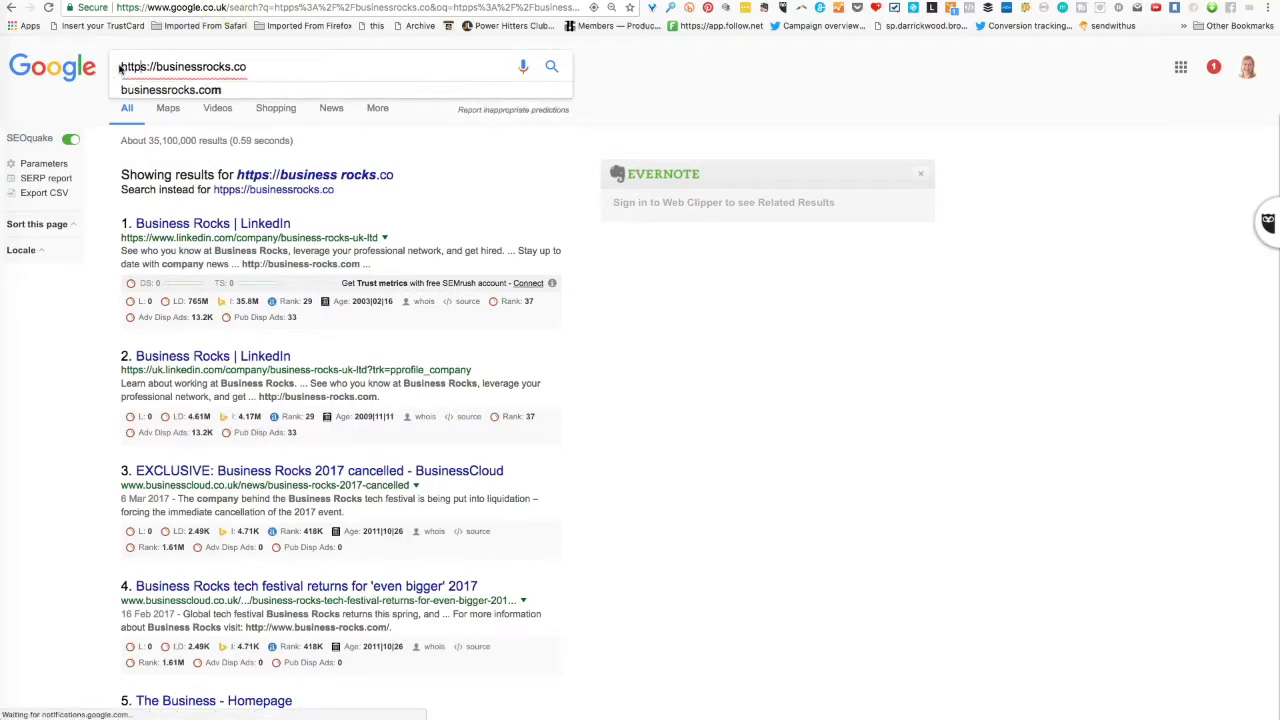
text(/)
key(BackSpace)
key(BackSpace)
key(BackSpace)
key(BackSpace)
key(BackSpace)
key(BackSpace)
key(BackSpace)
text(s://)
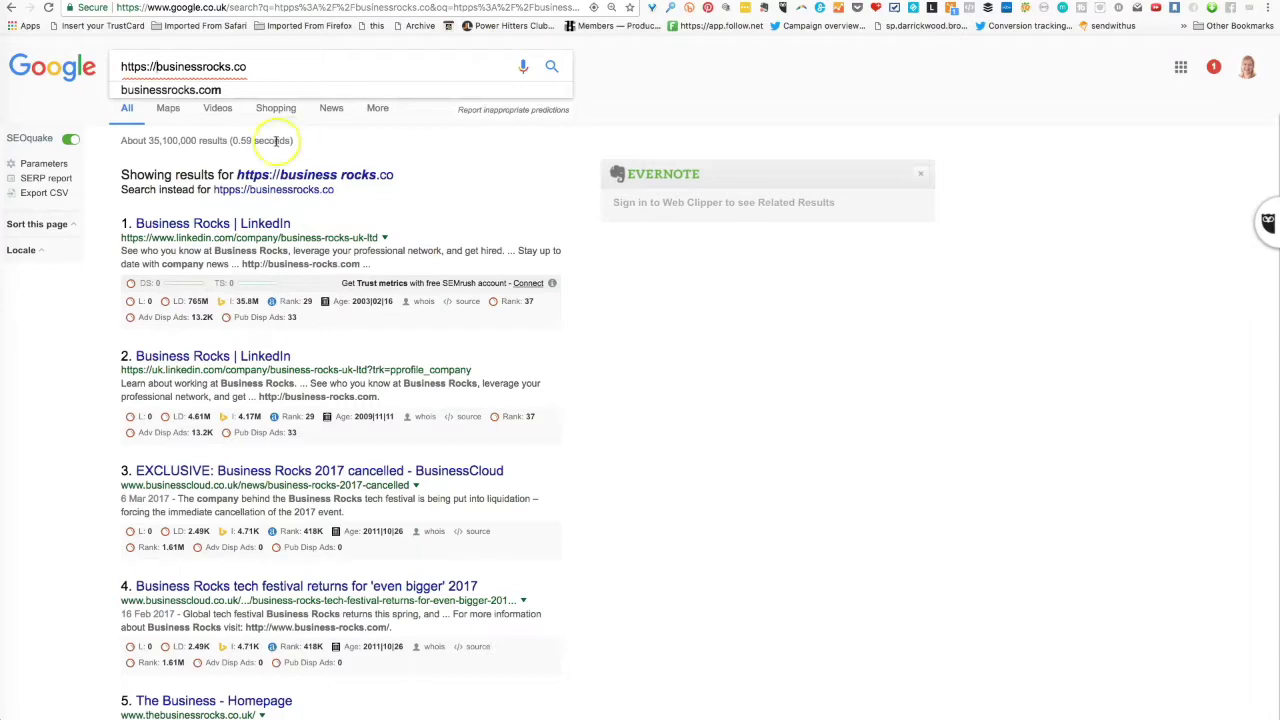
key(Return)
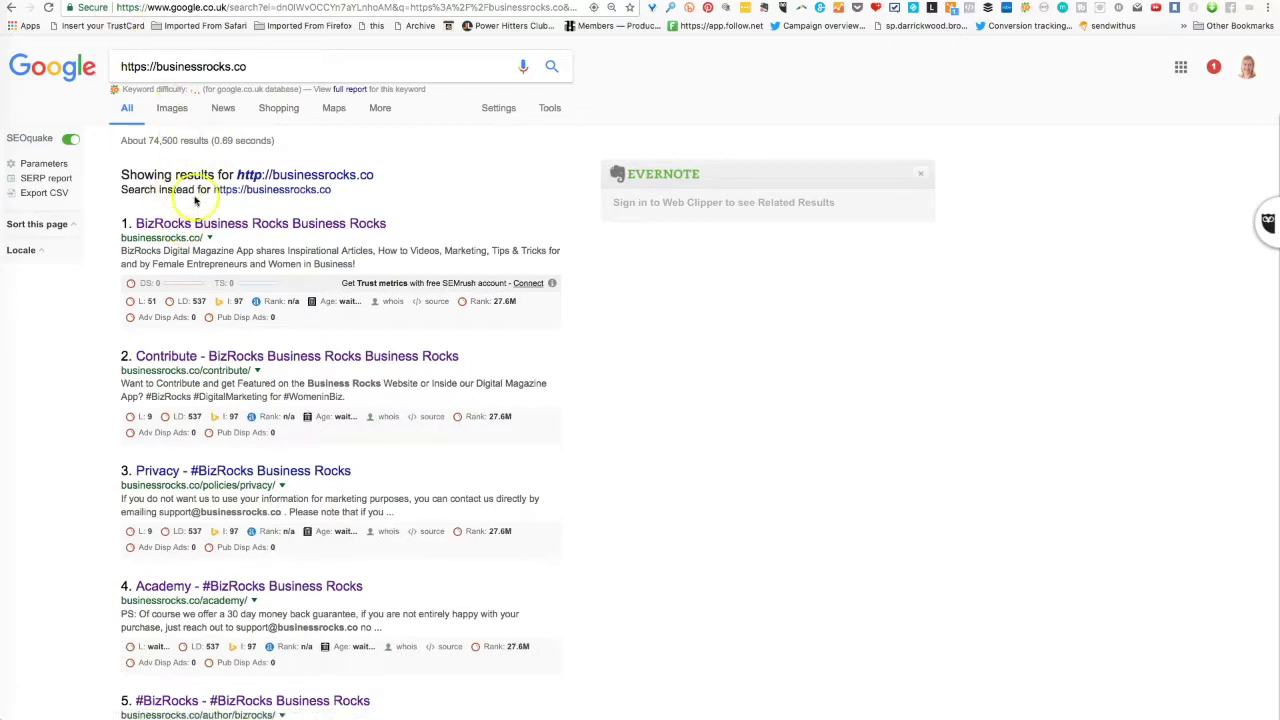
click(178, 222)
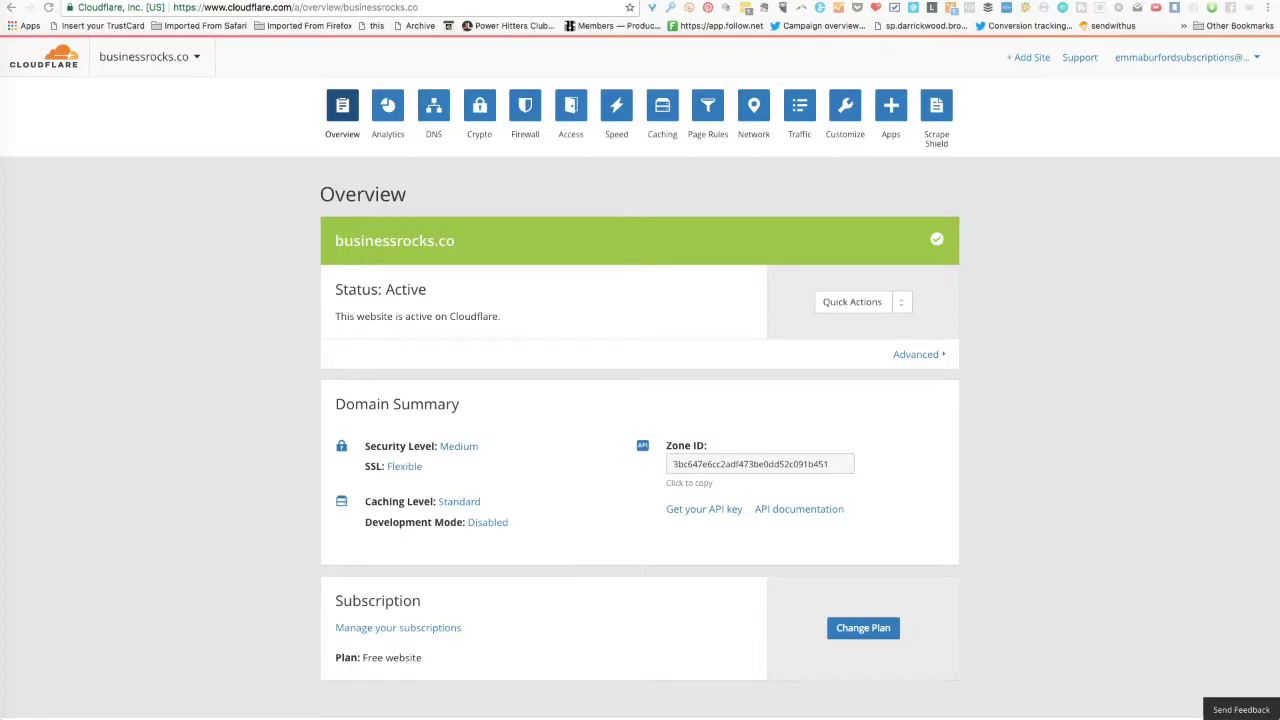
click(707, 111)
click(707, 104)
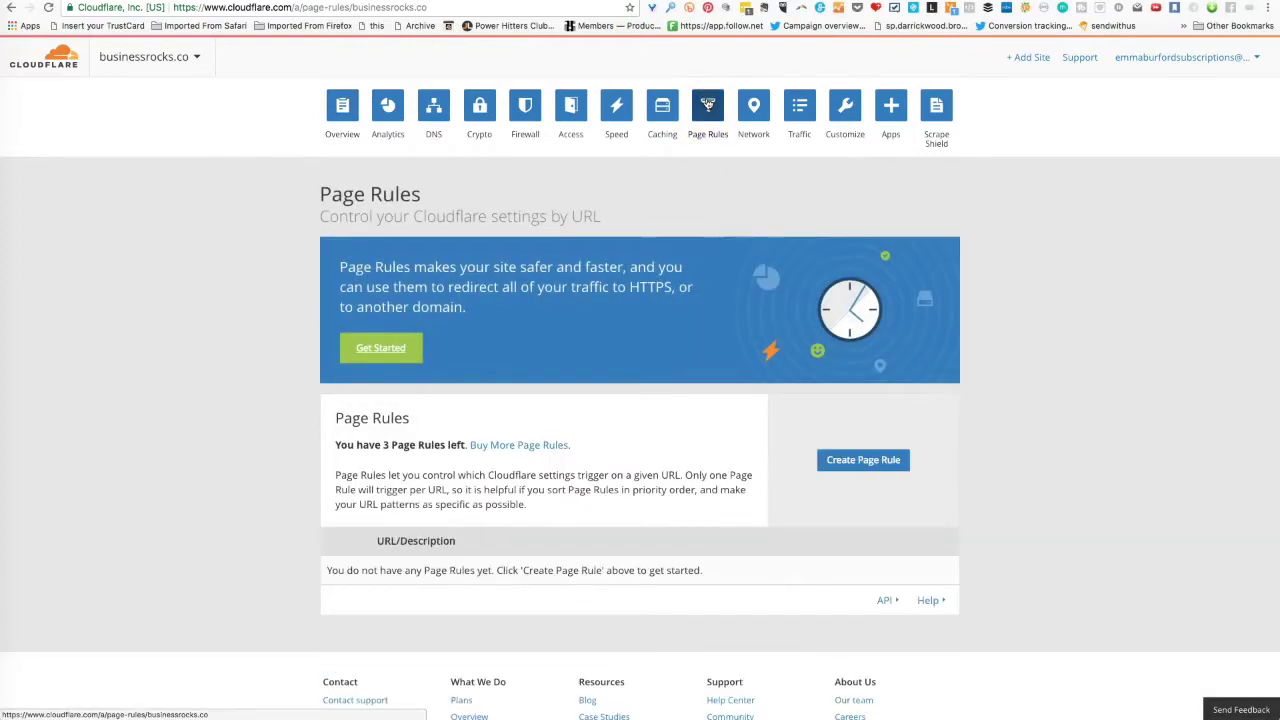
click(855, 465)
click(856, 466)
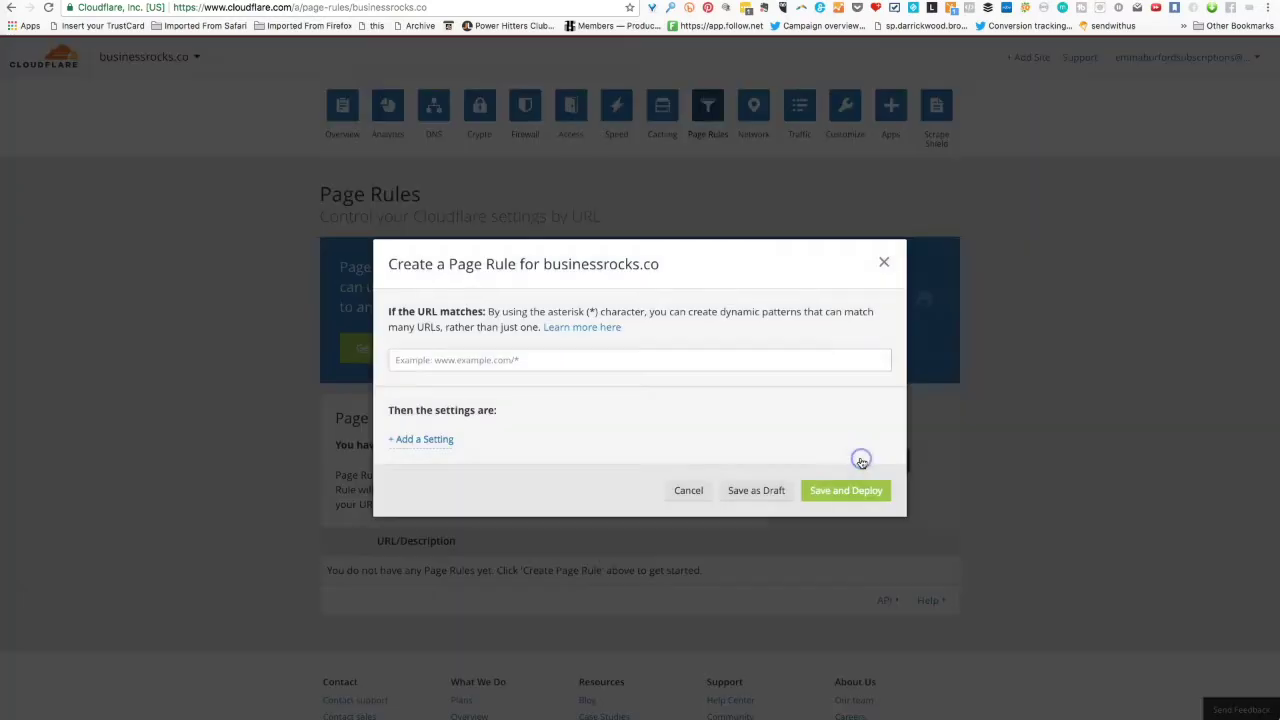
click(391, 360)
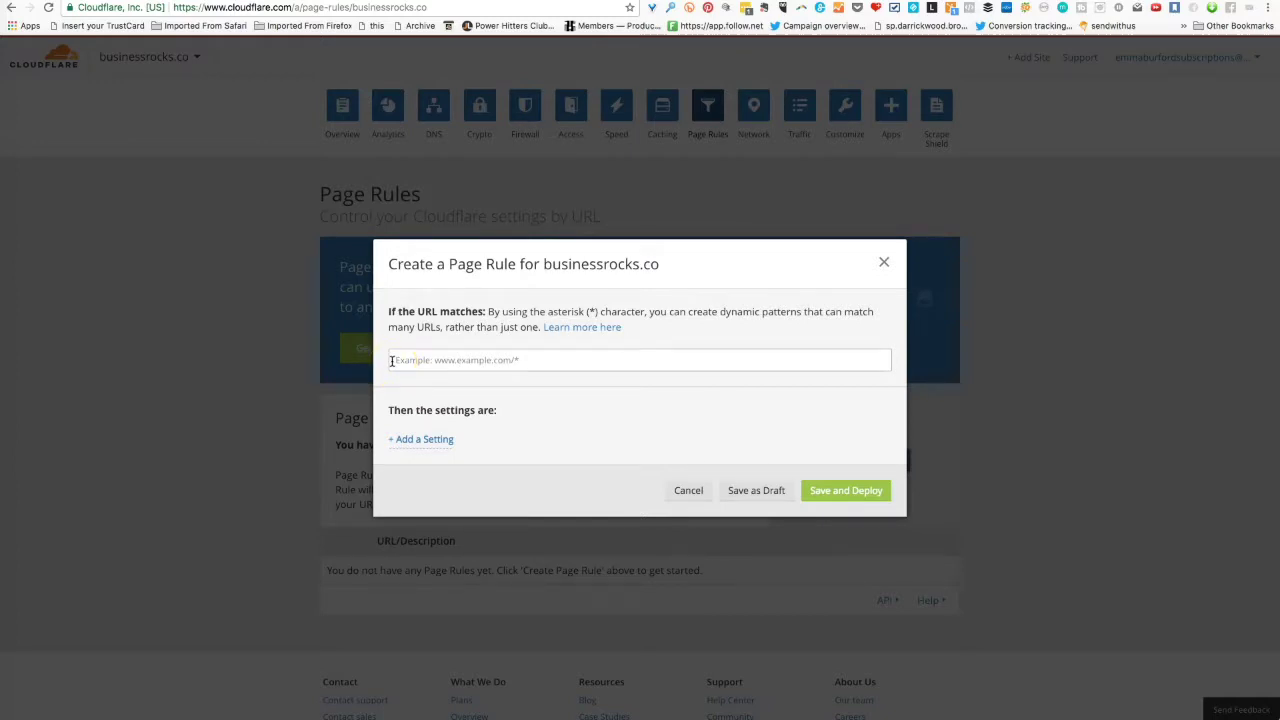
click(400, 360)
text(http)
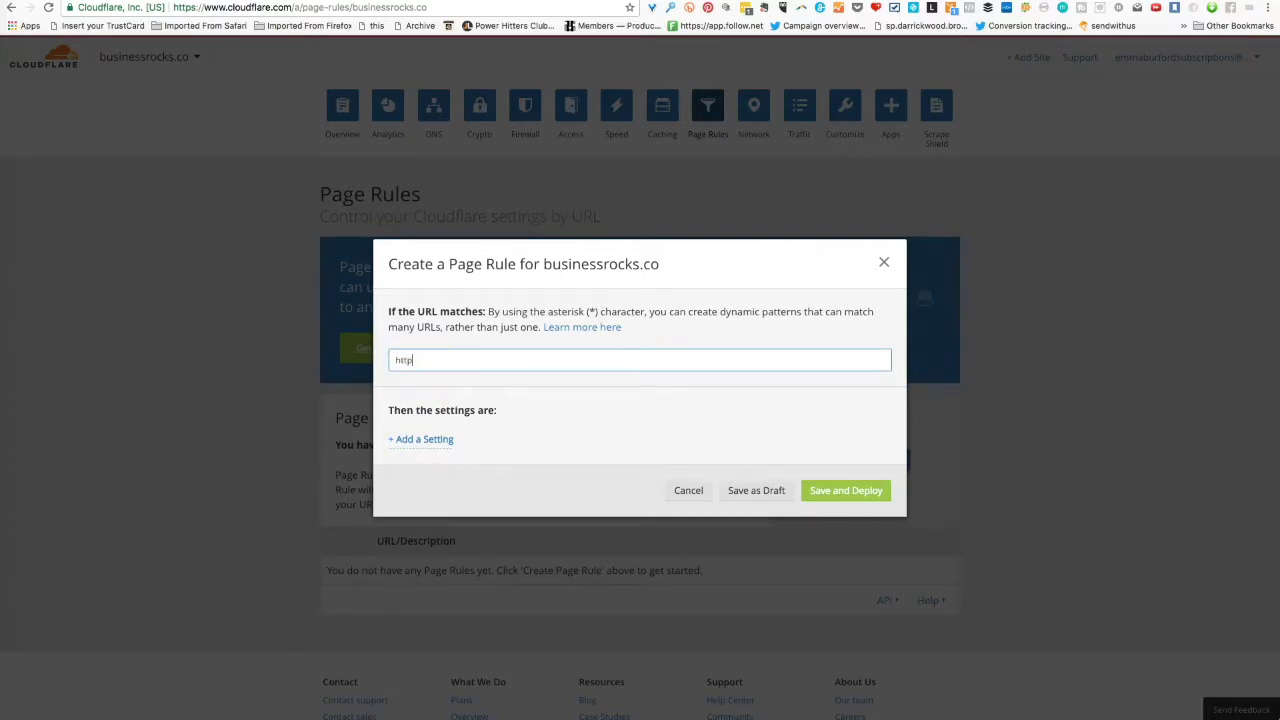
click(410, 362)
text(://*businessrocks.co/*)
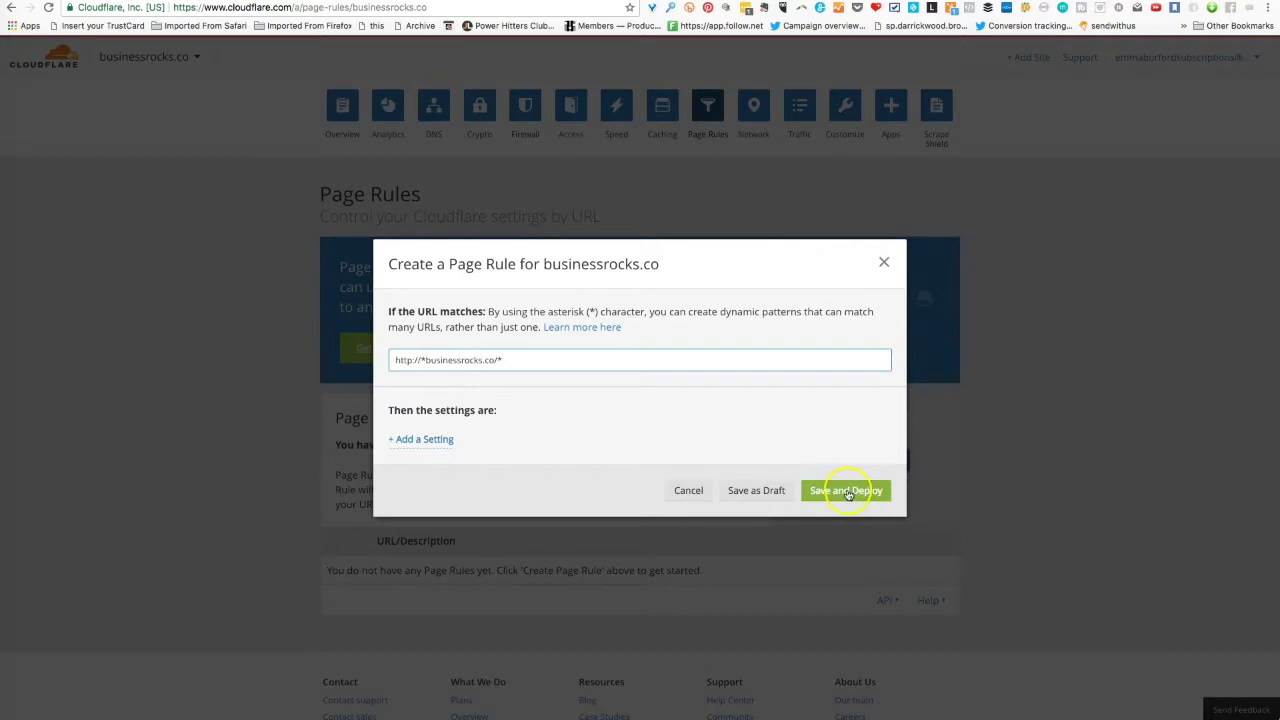
click(514, 360)
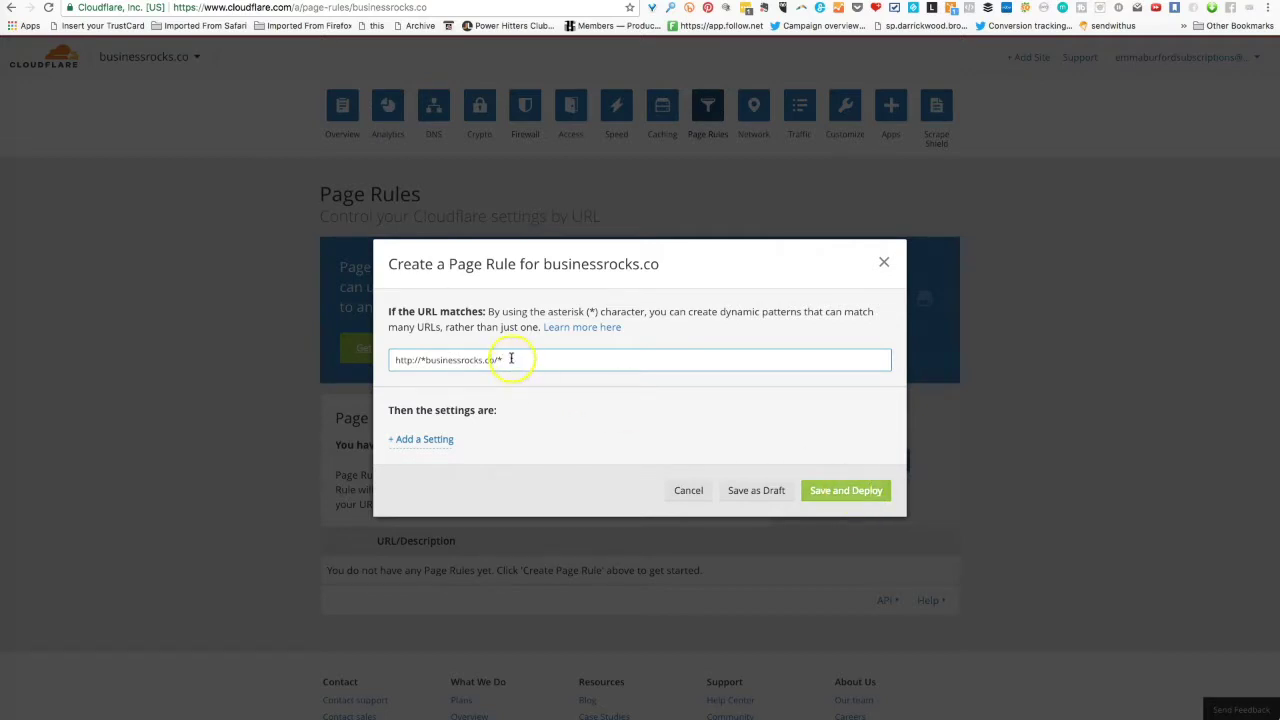
click(850, 492)
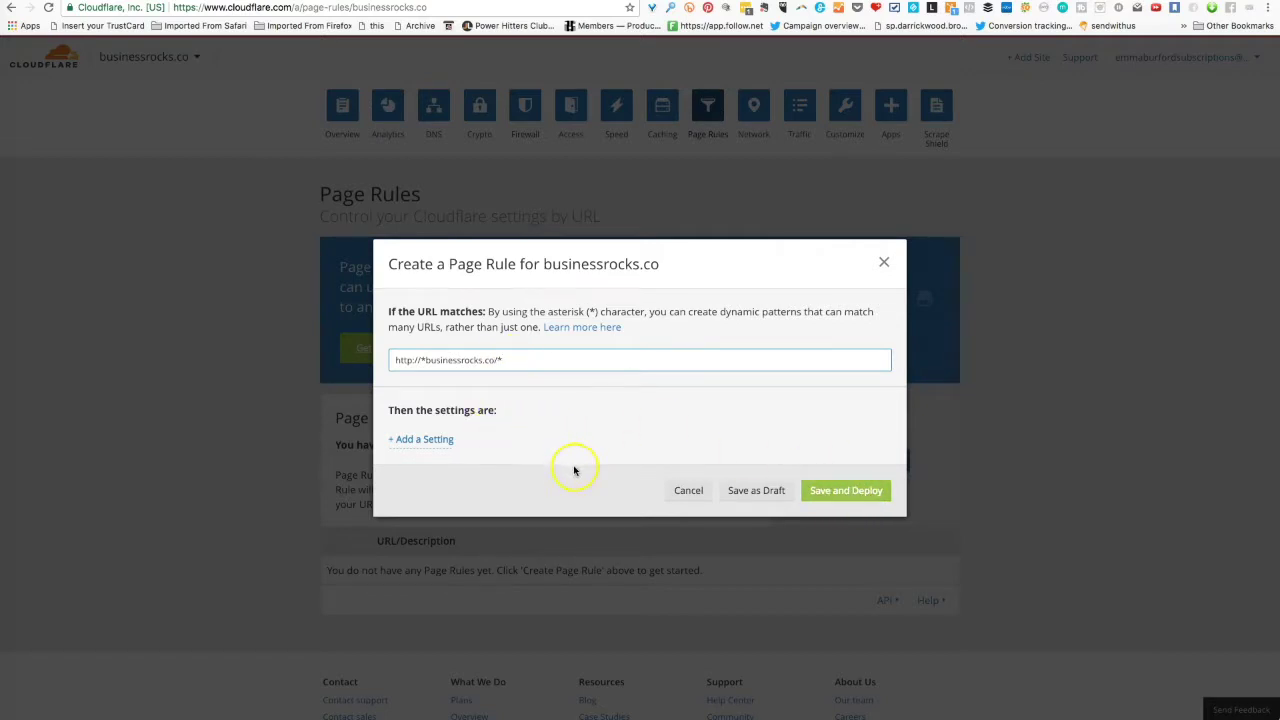
click(852, 492)
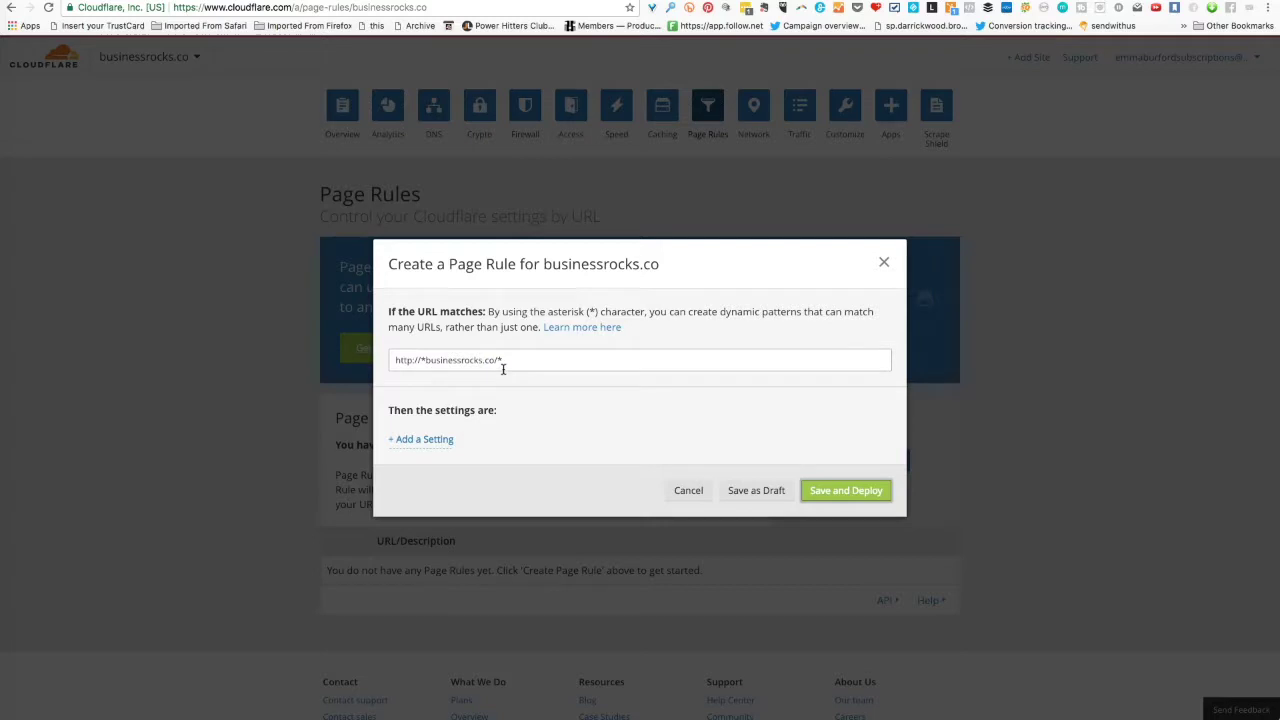
Add the Always Use HTTPS setting to the page rule, then save and deploy it.
click(428, 440)
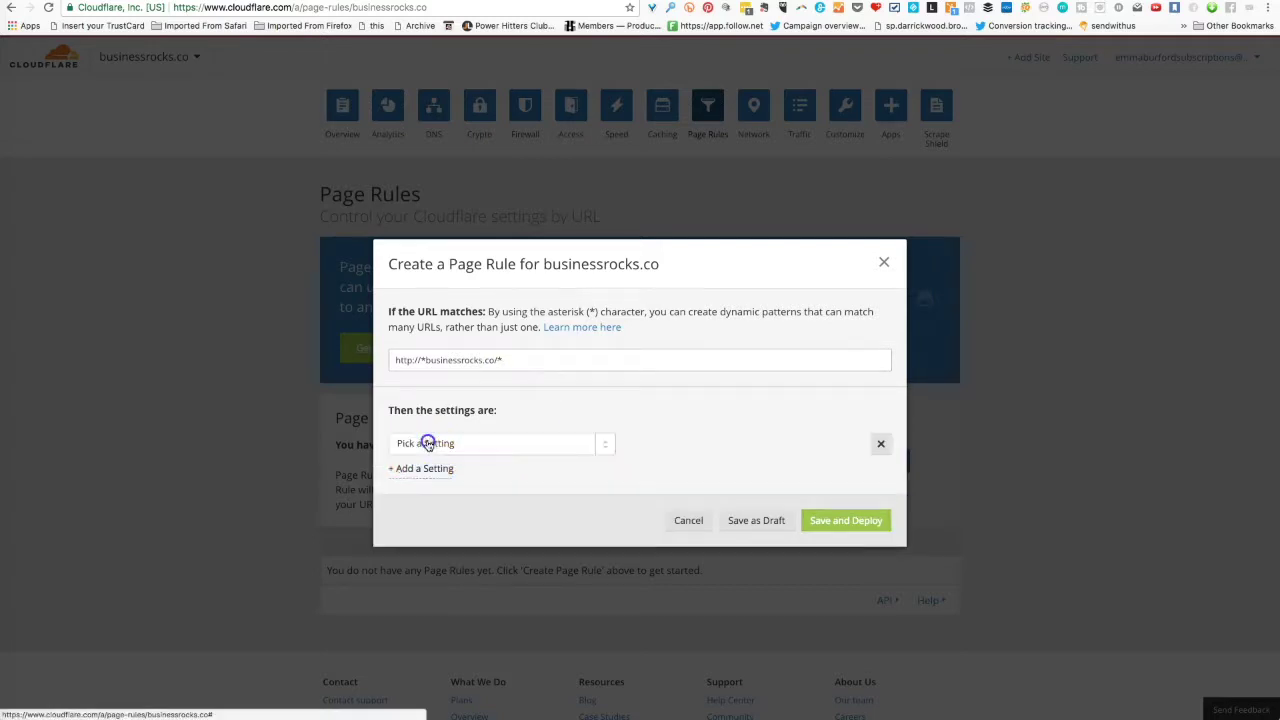
click(470, 444)
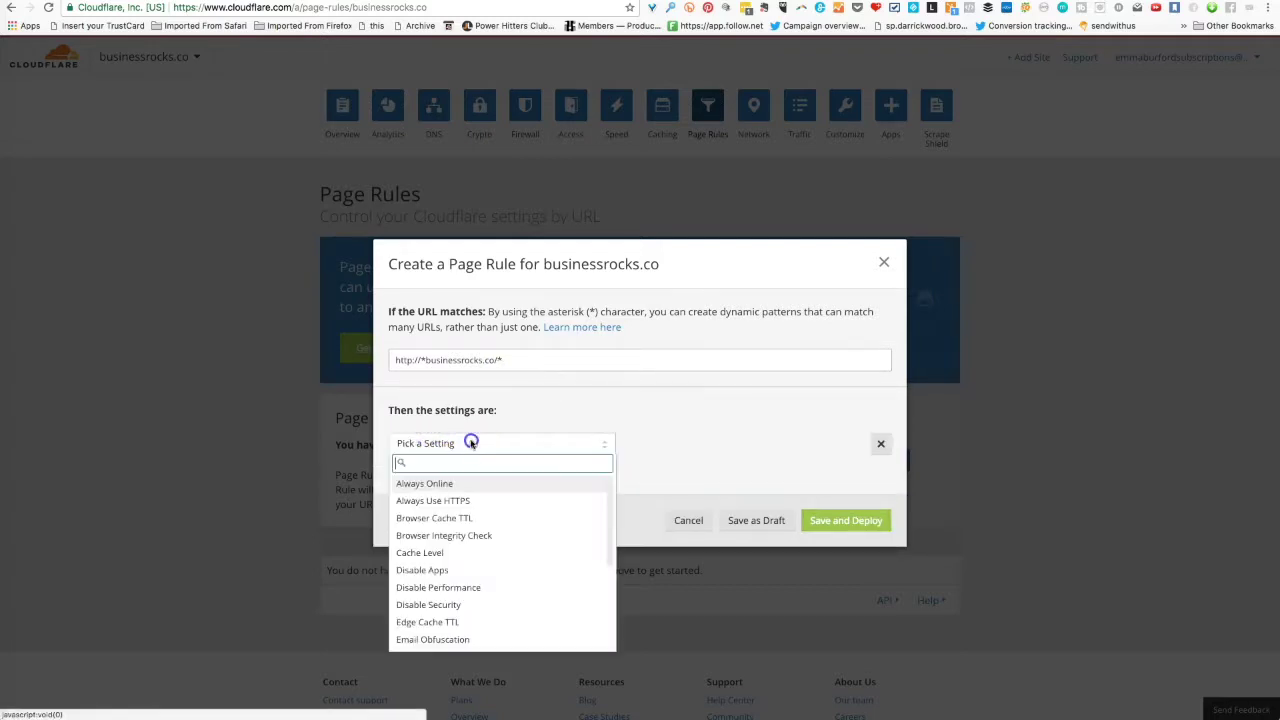
click(463, 502)
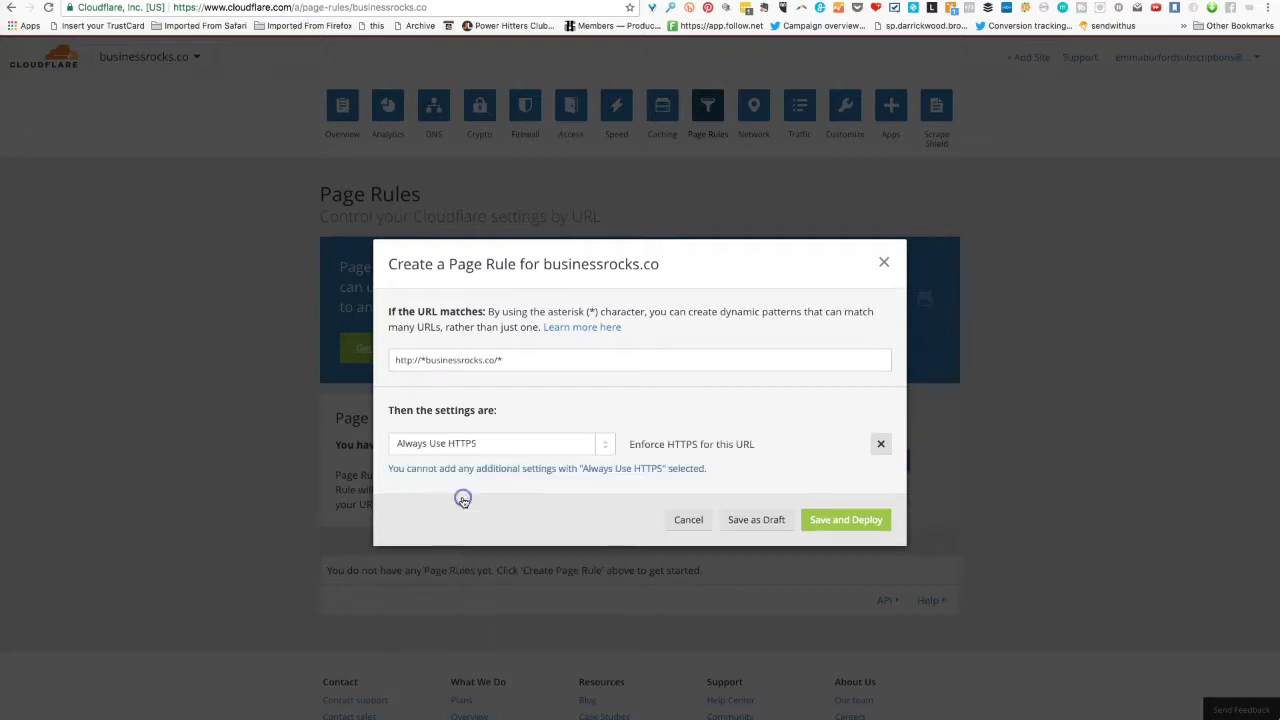
click(486, 446)
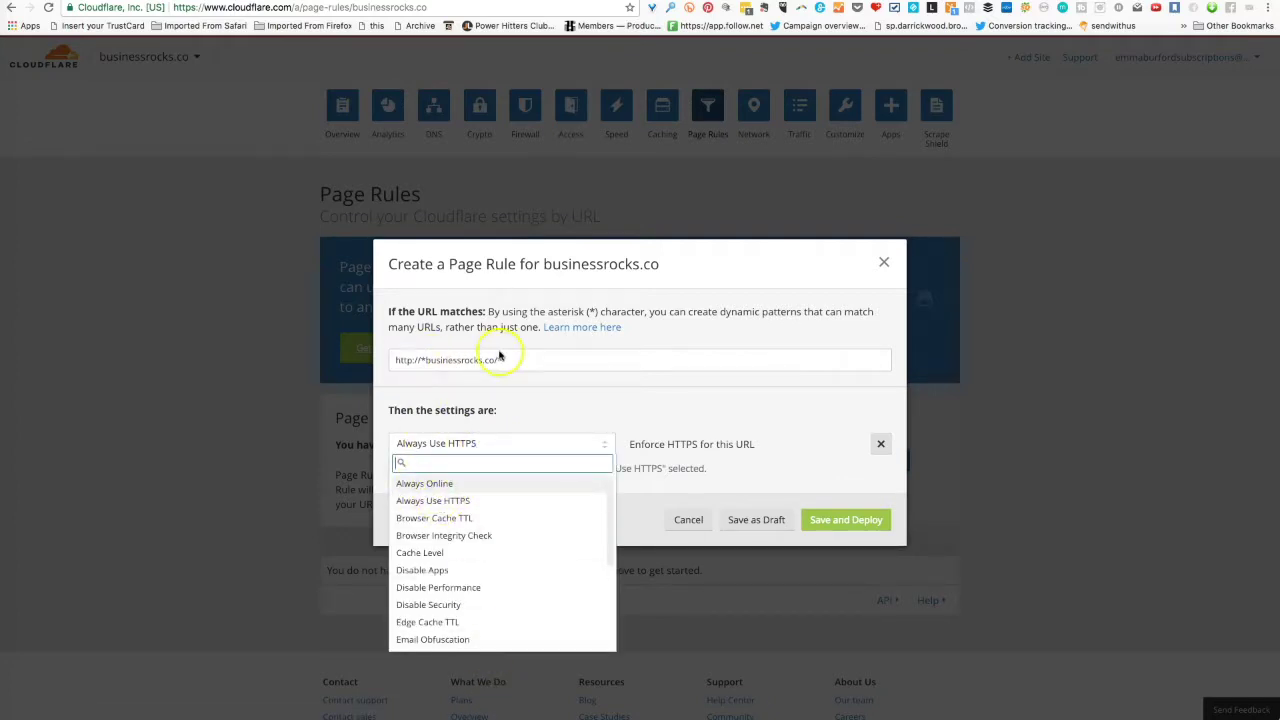
click(447, 502)
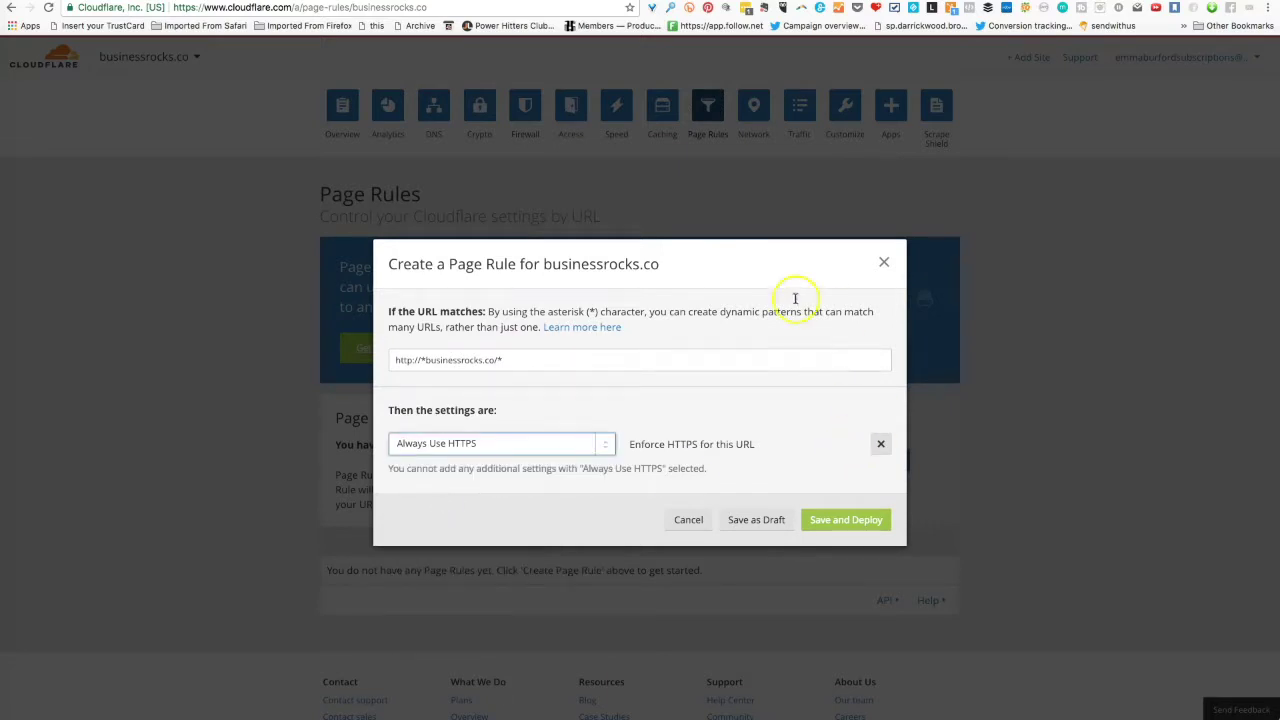
click(872, 519)
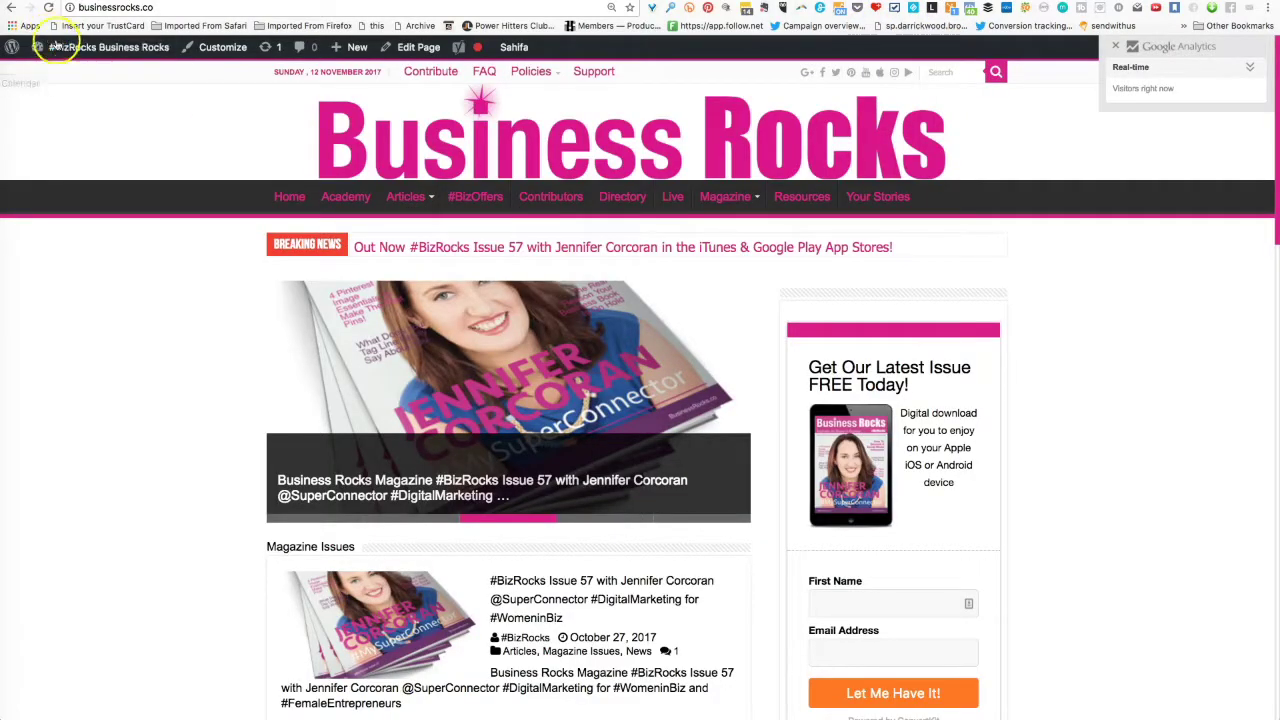
Check the WordPress Address and Site Address URLs in the Business Rocks site's General Settings.
mouse_move(50, 47)
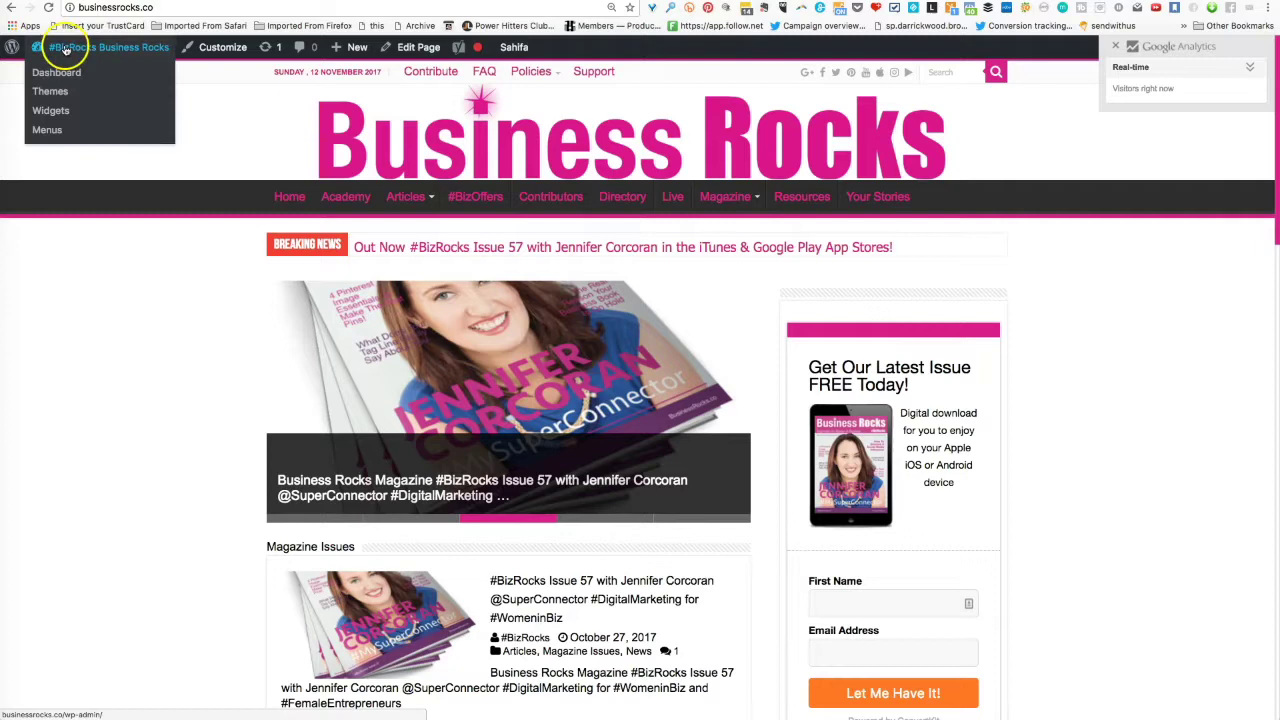
click(57, 75)
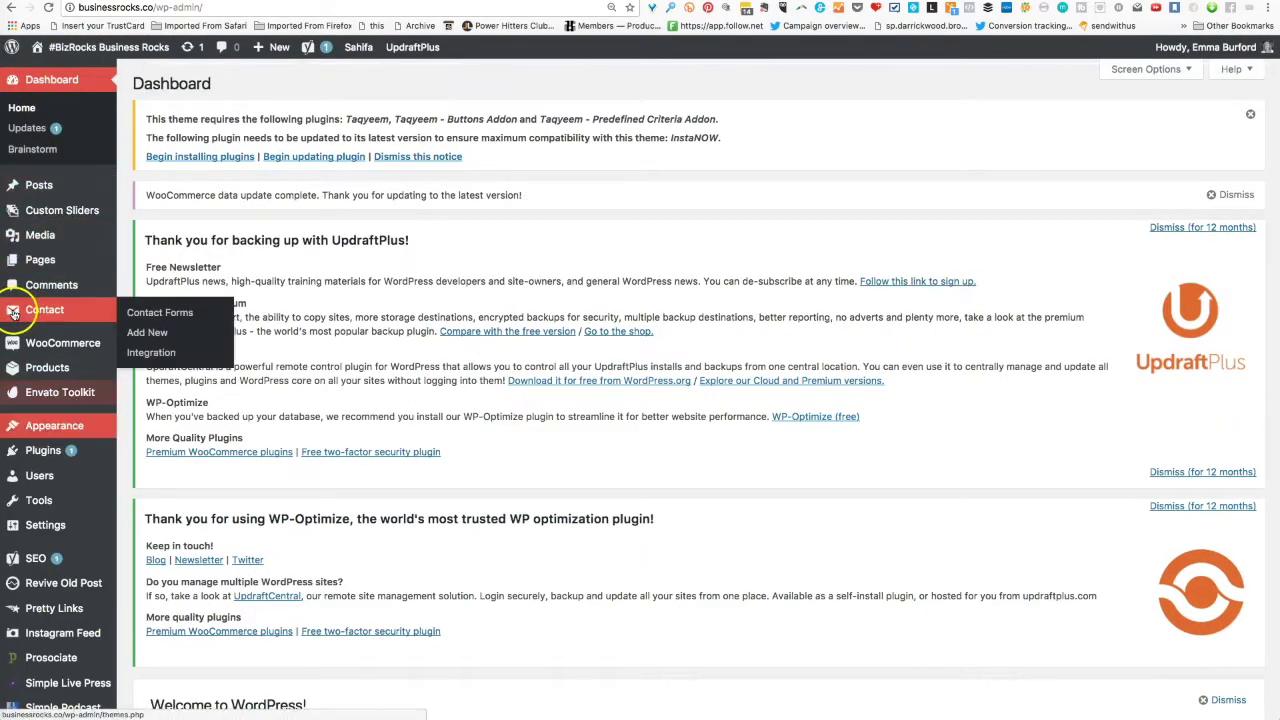
mouse_move(12, 477)
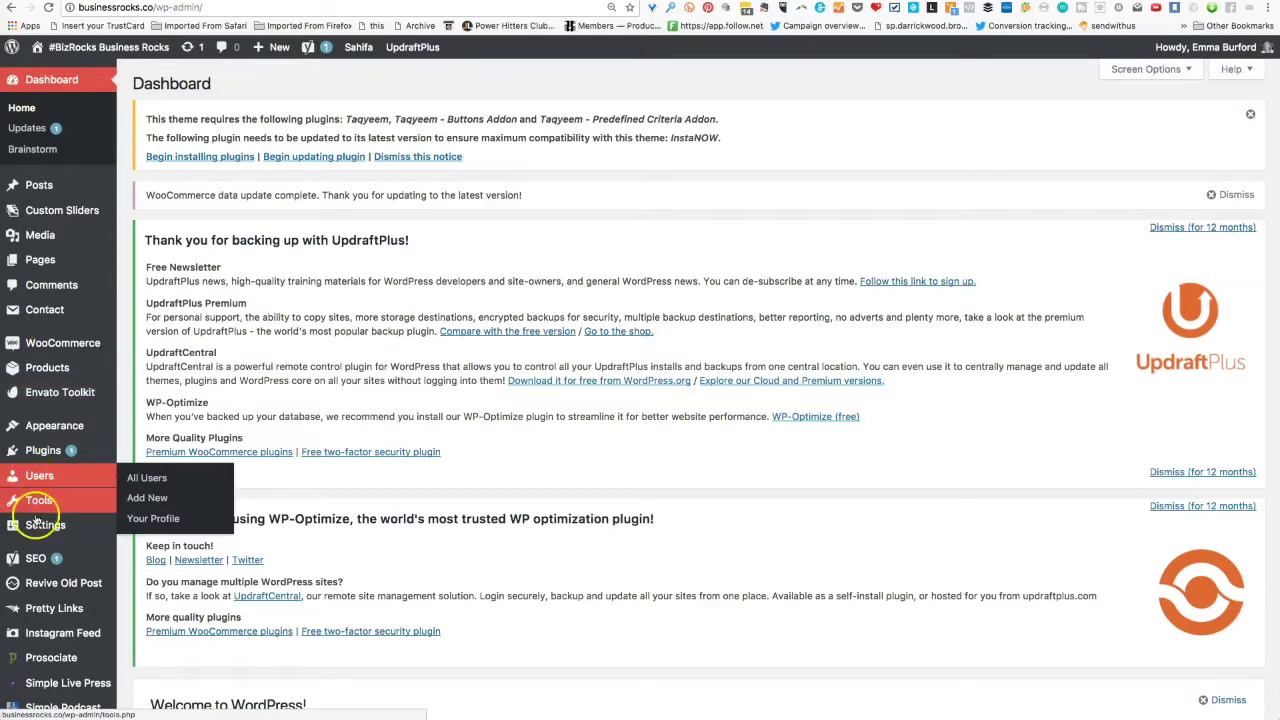
mouse_move(37, 527)
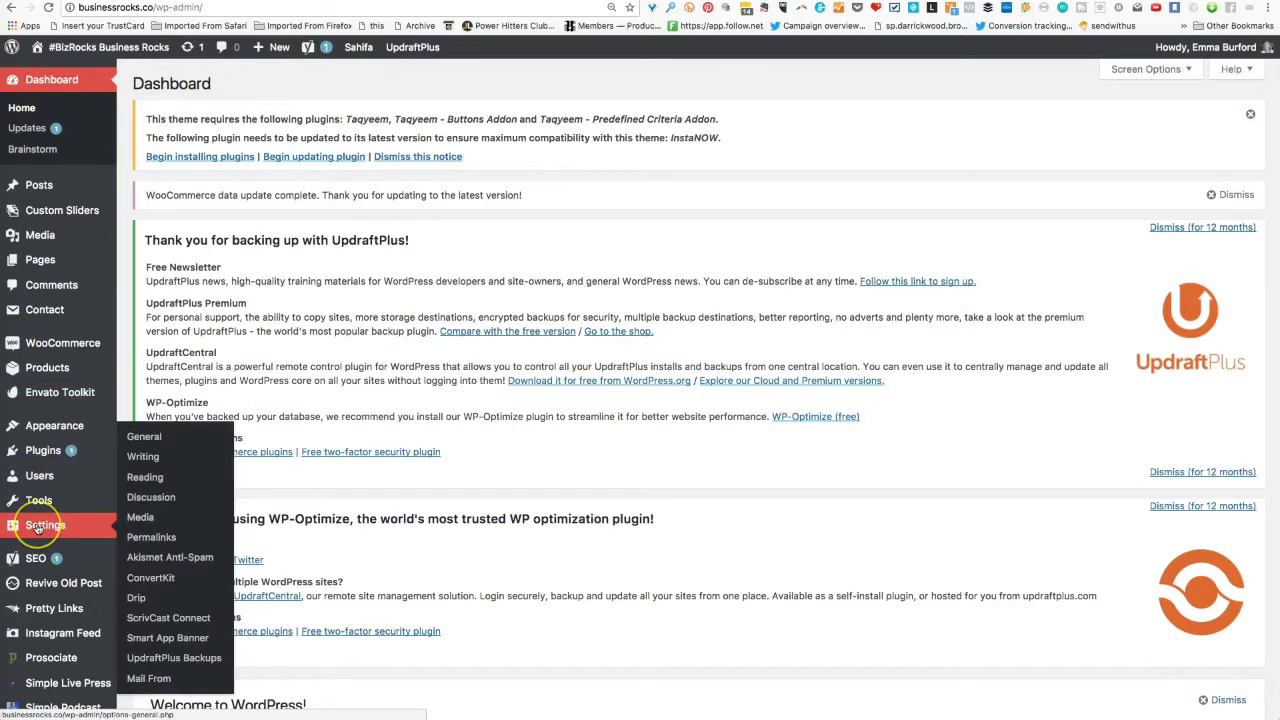
click(143, 441)
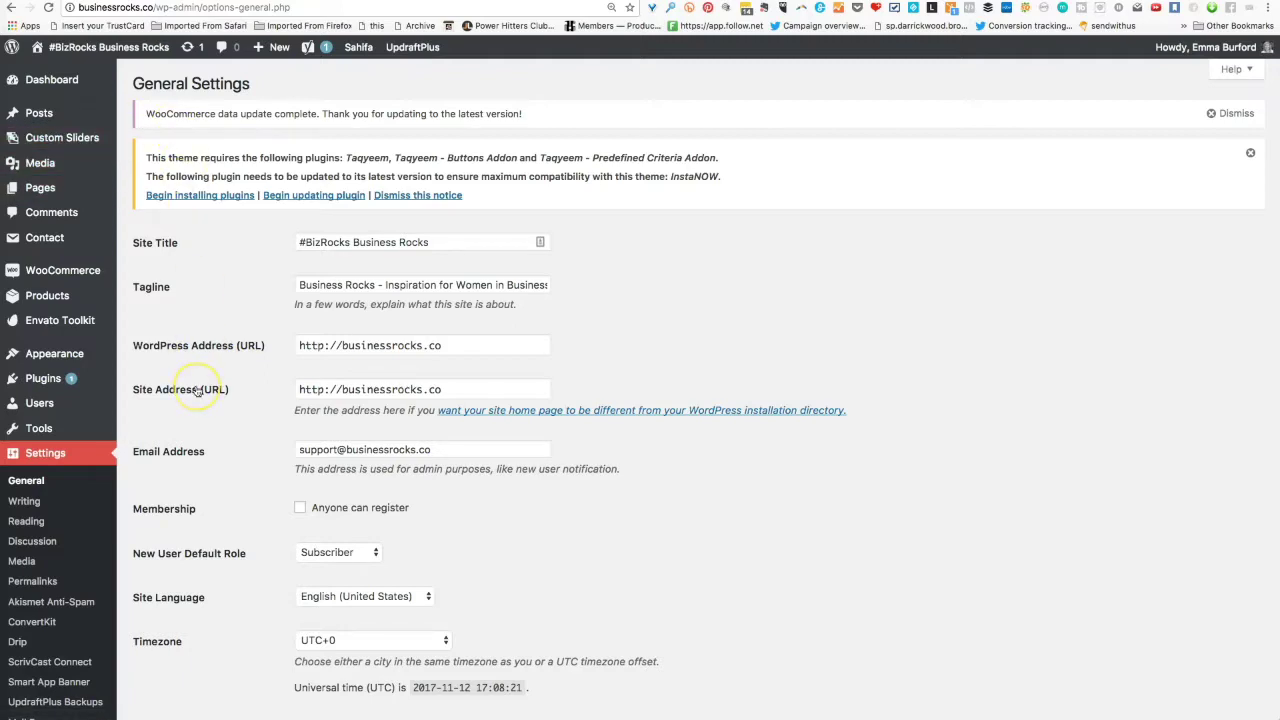
click(320, 345)
click(250, 389)
mouse_move(88, 48)
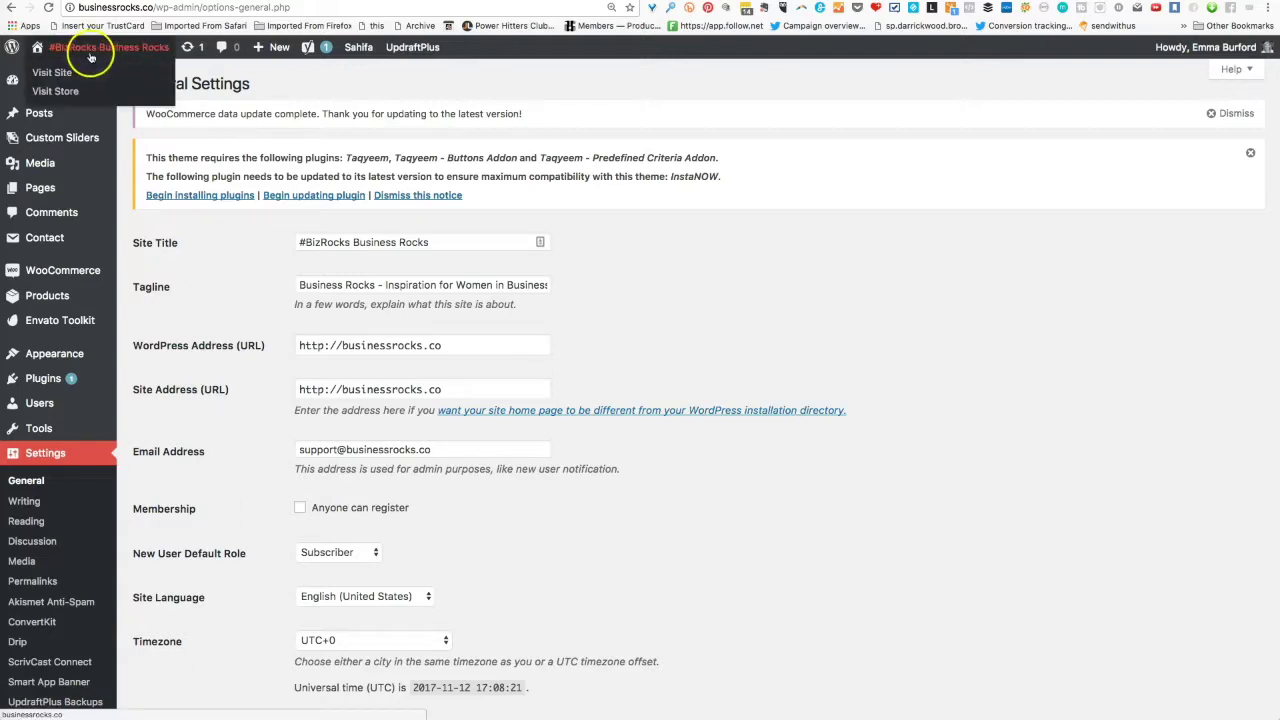
click(33, 74)
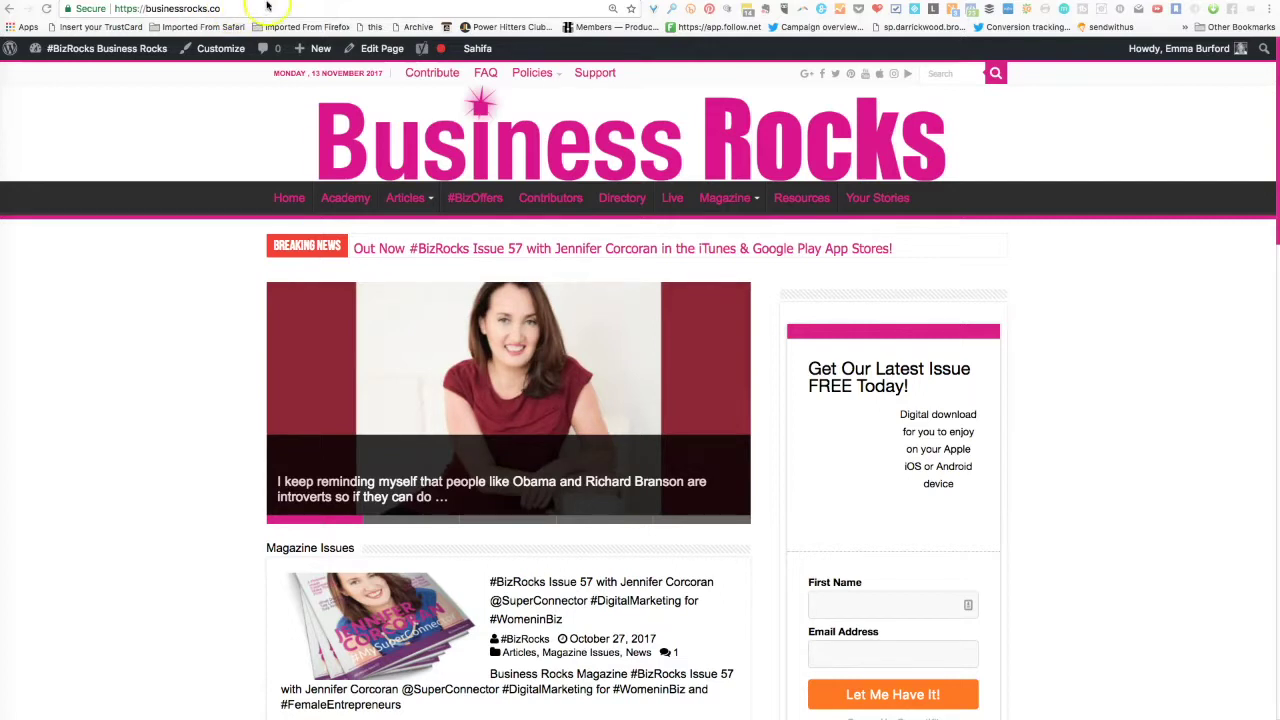
key(super+t)
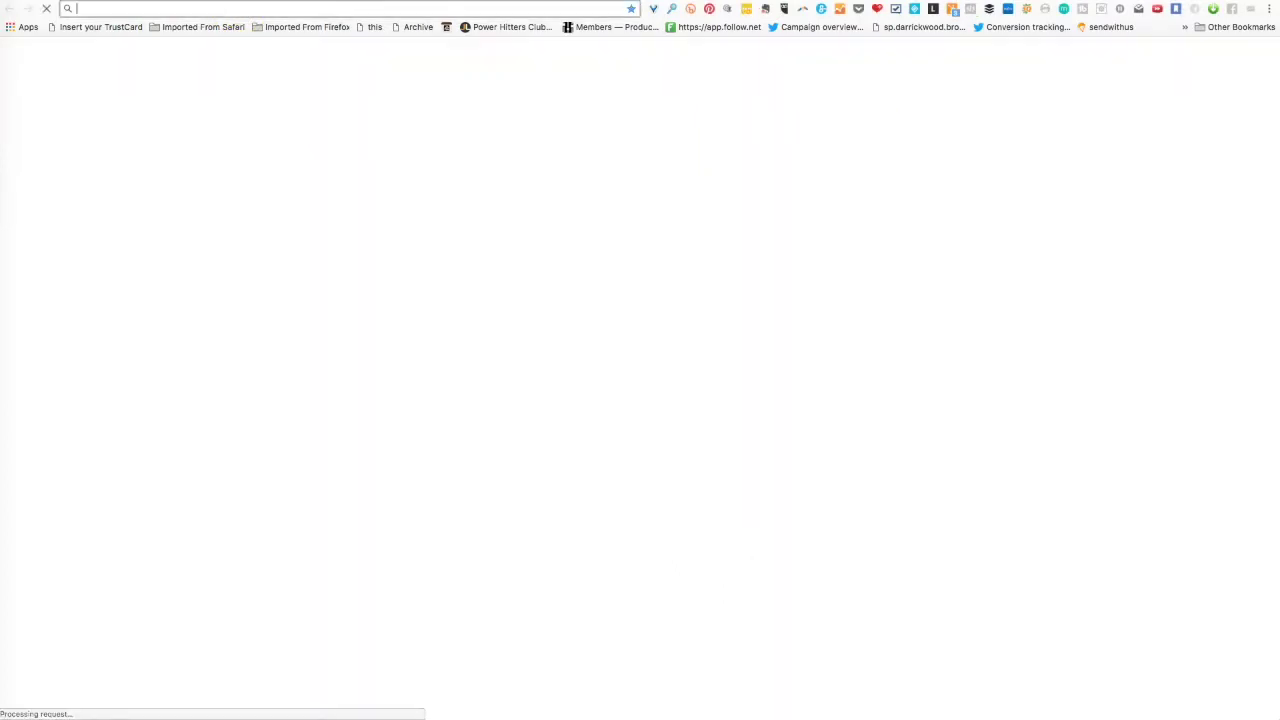
text(b)
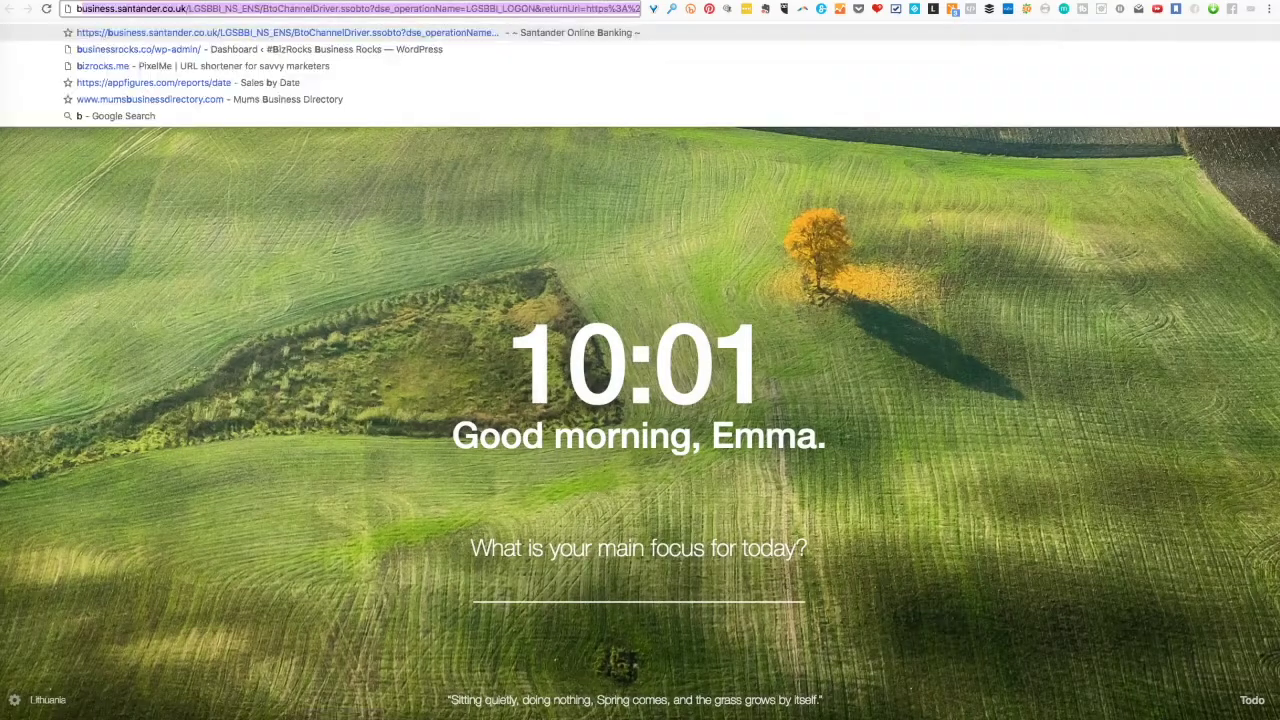
key(BackSpace)
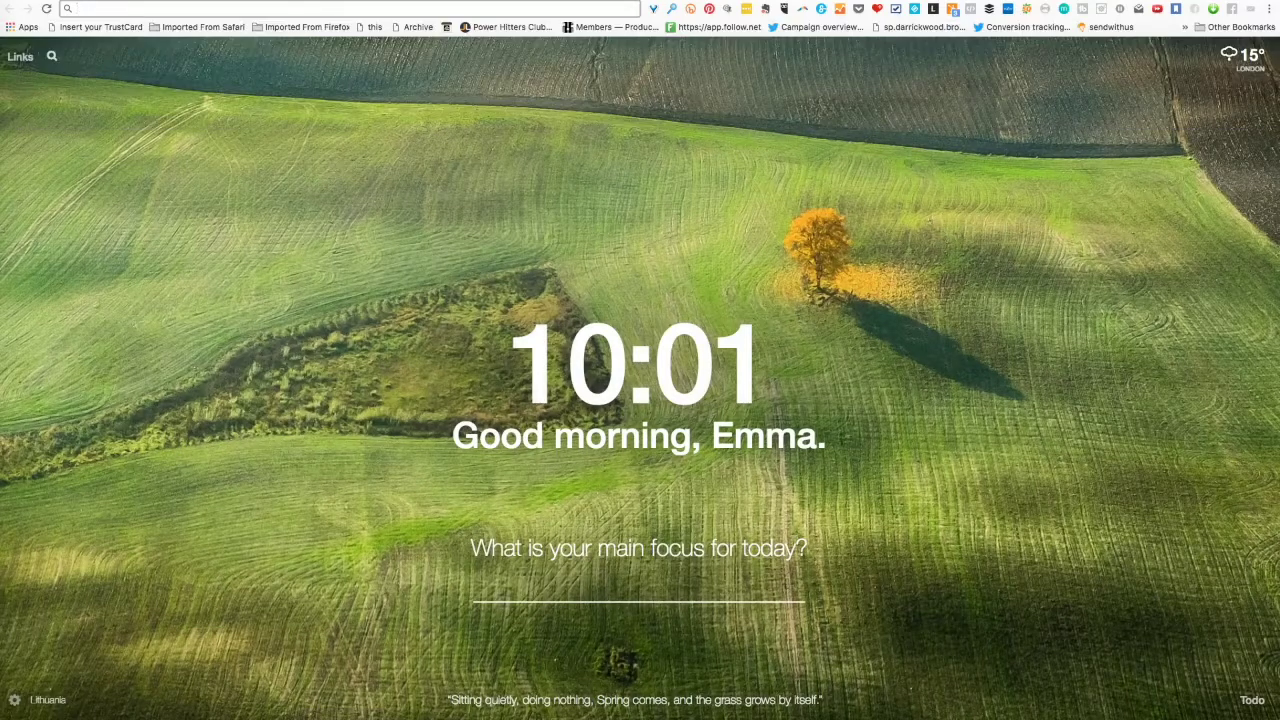
text(www.)
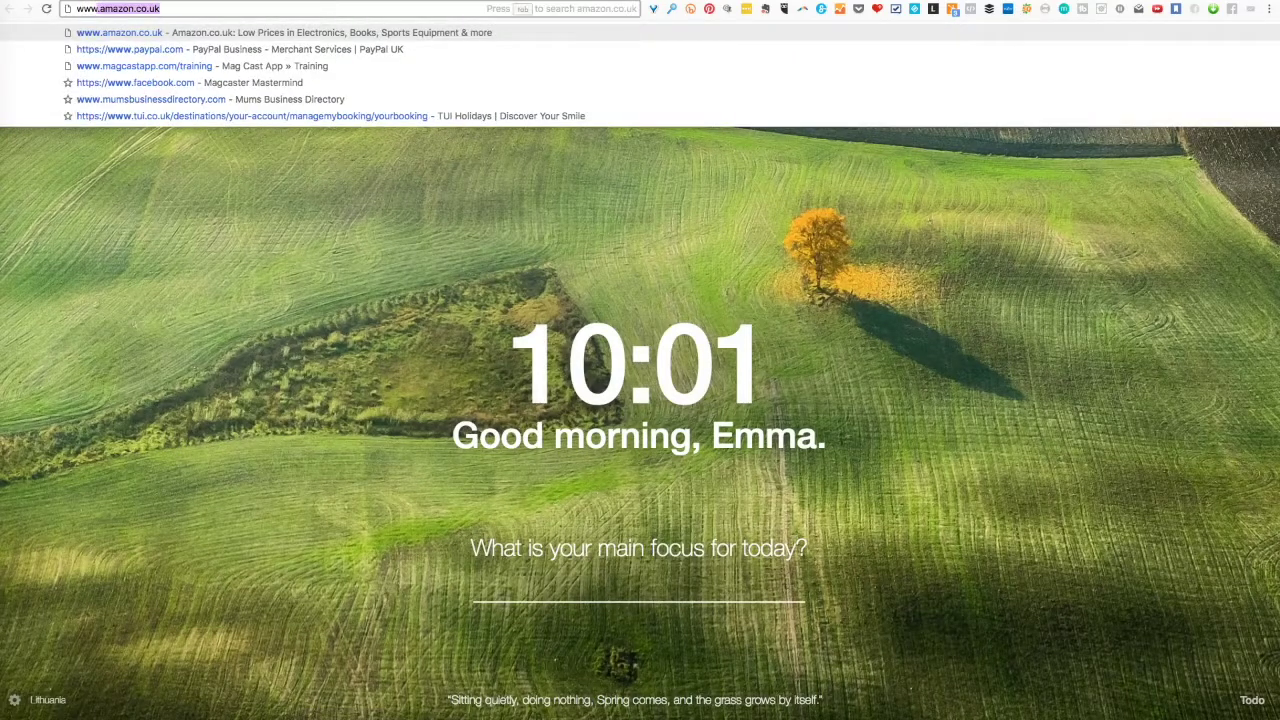
text(businessrocks.co/)
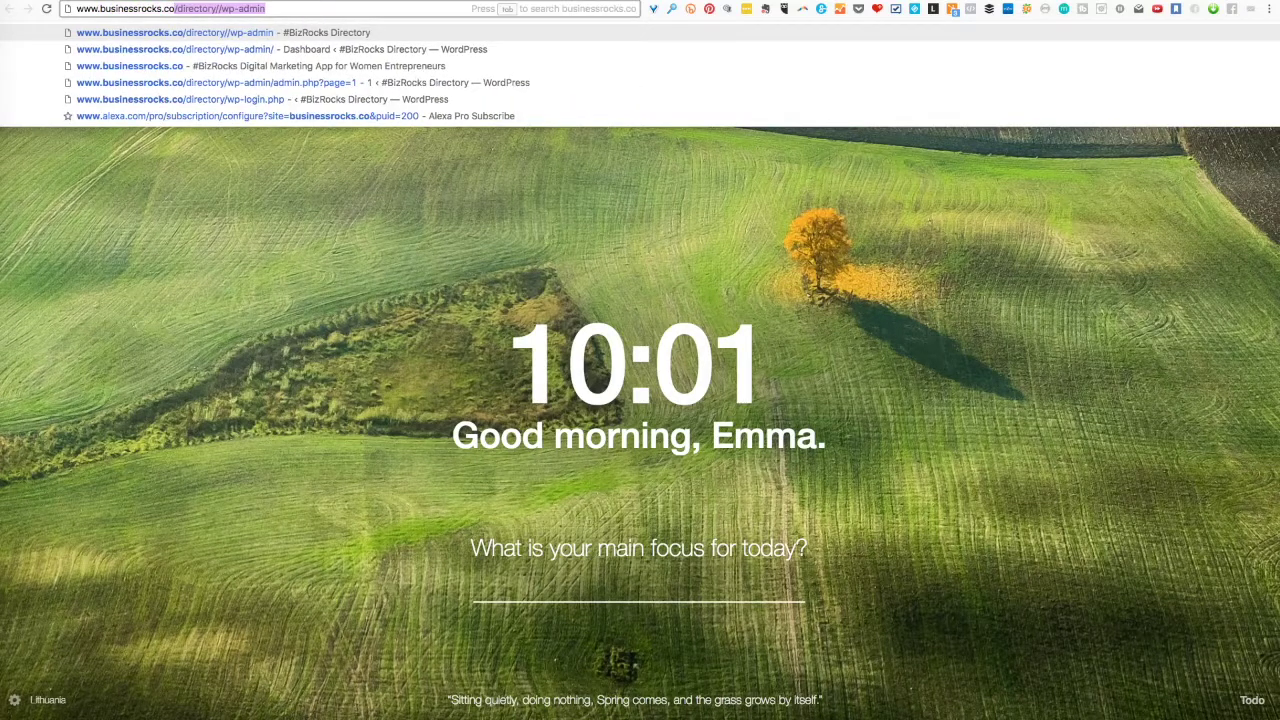
key(BackSpace)
key(Return)
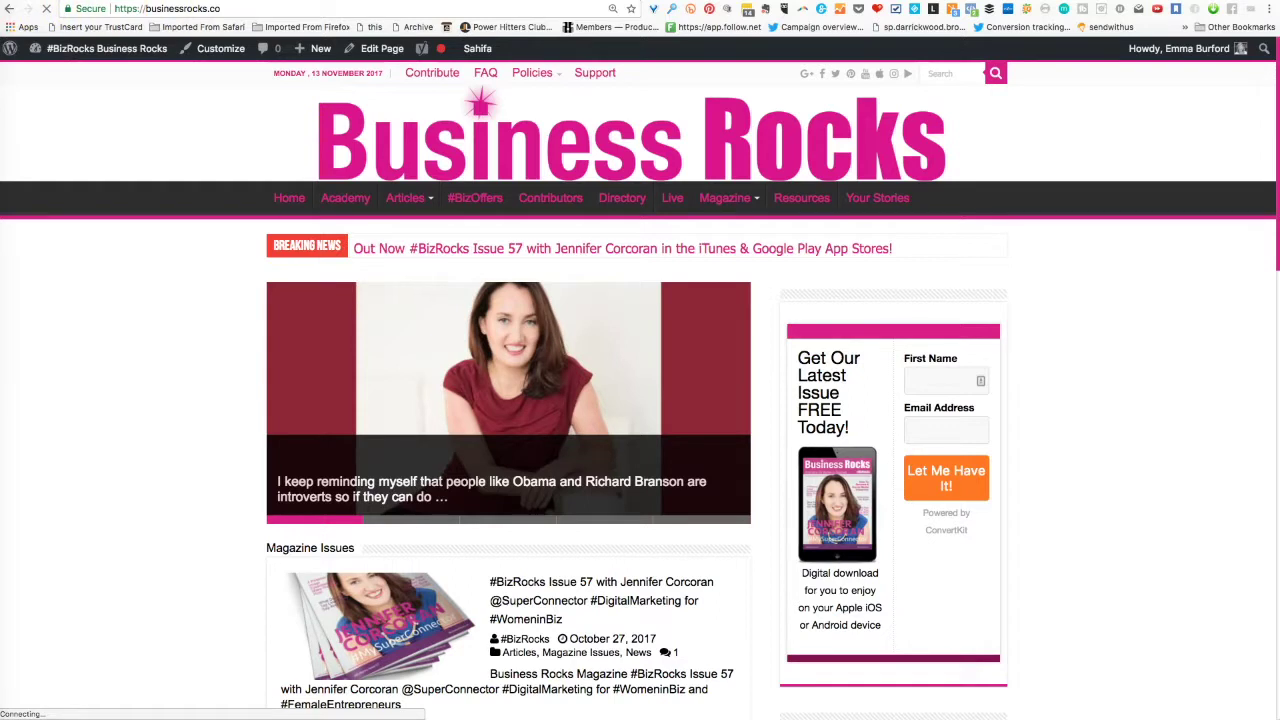
Load businessrocks.co without the www prefix in another new tab to test its HTTPS redirect.
key(super+t)
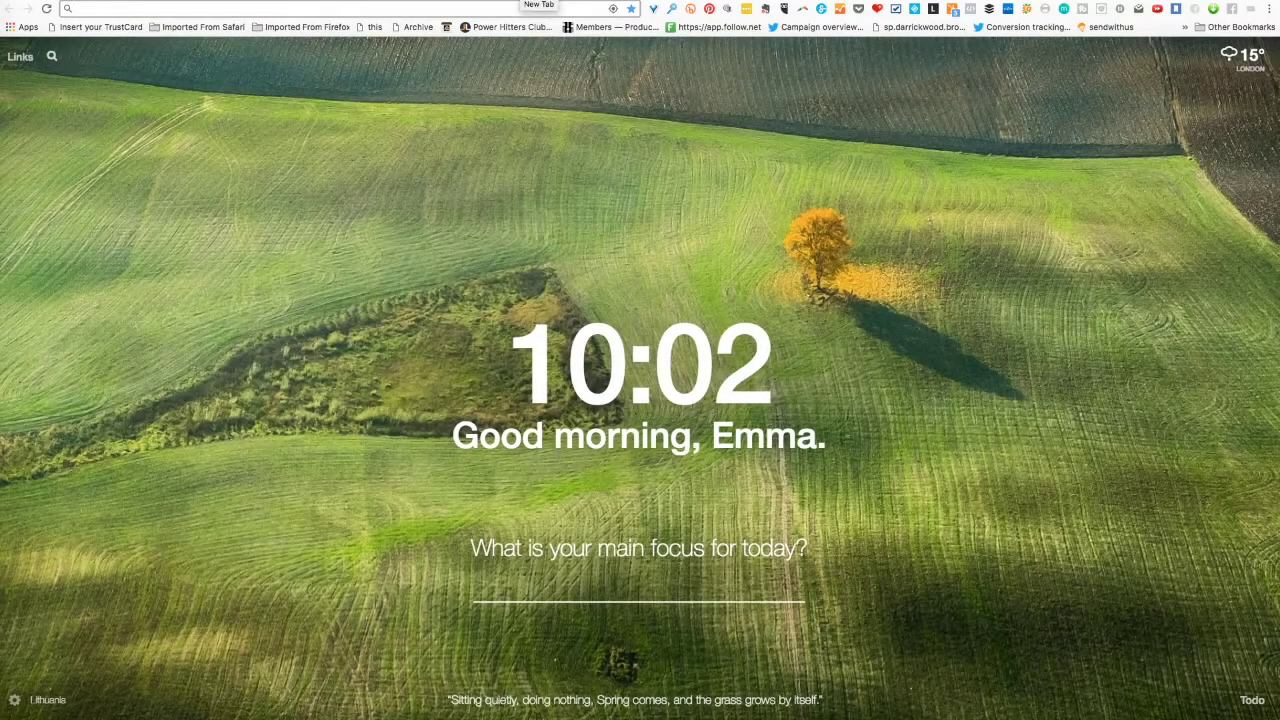
text(bus)
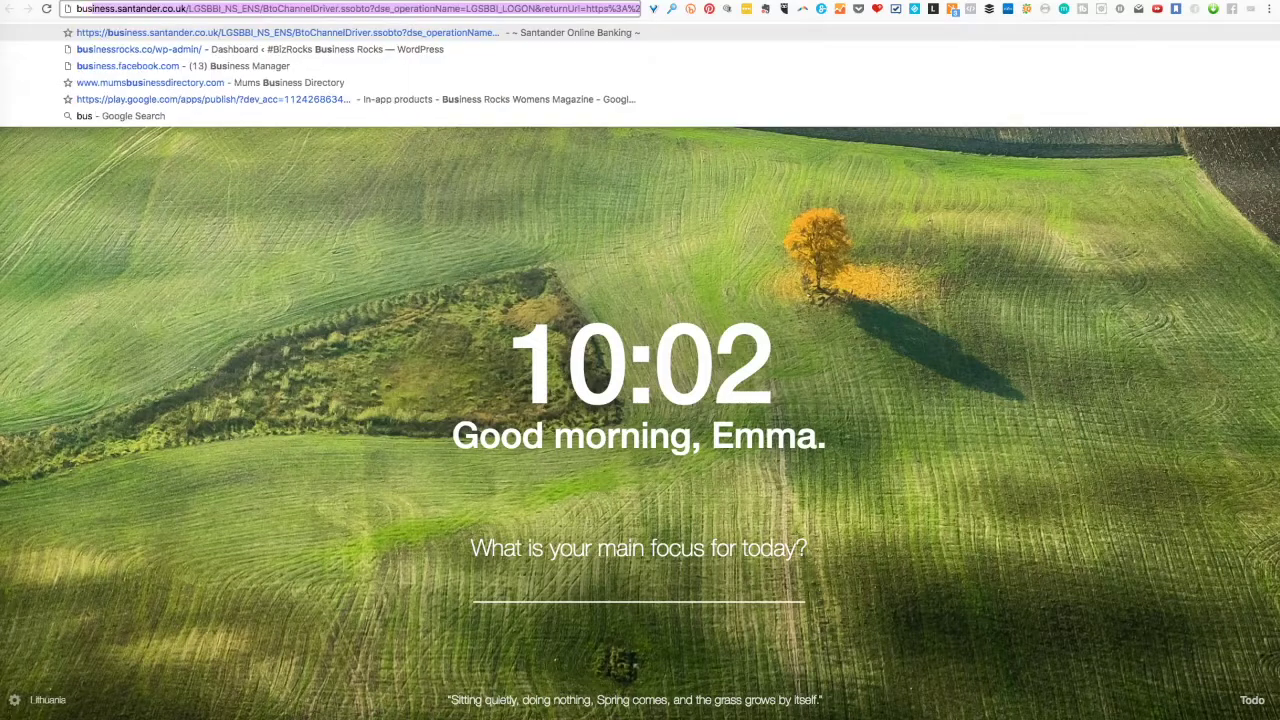
text(inessrocks.co)
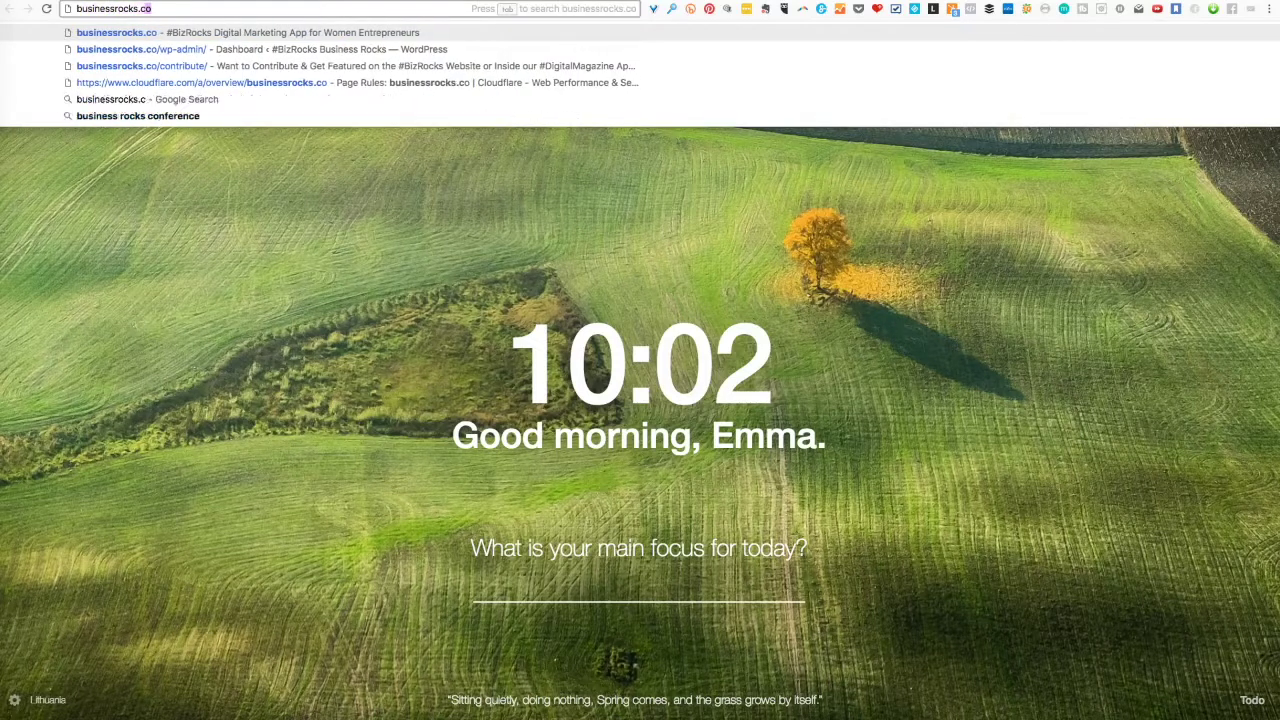
key(Return)
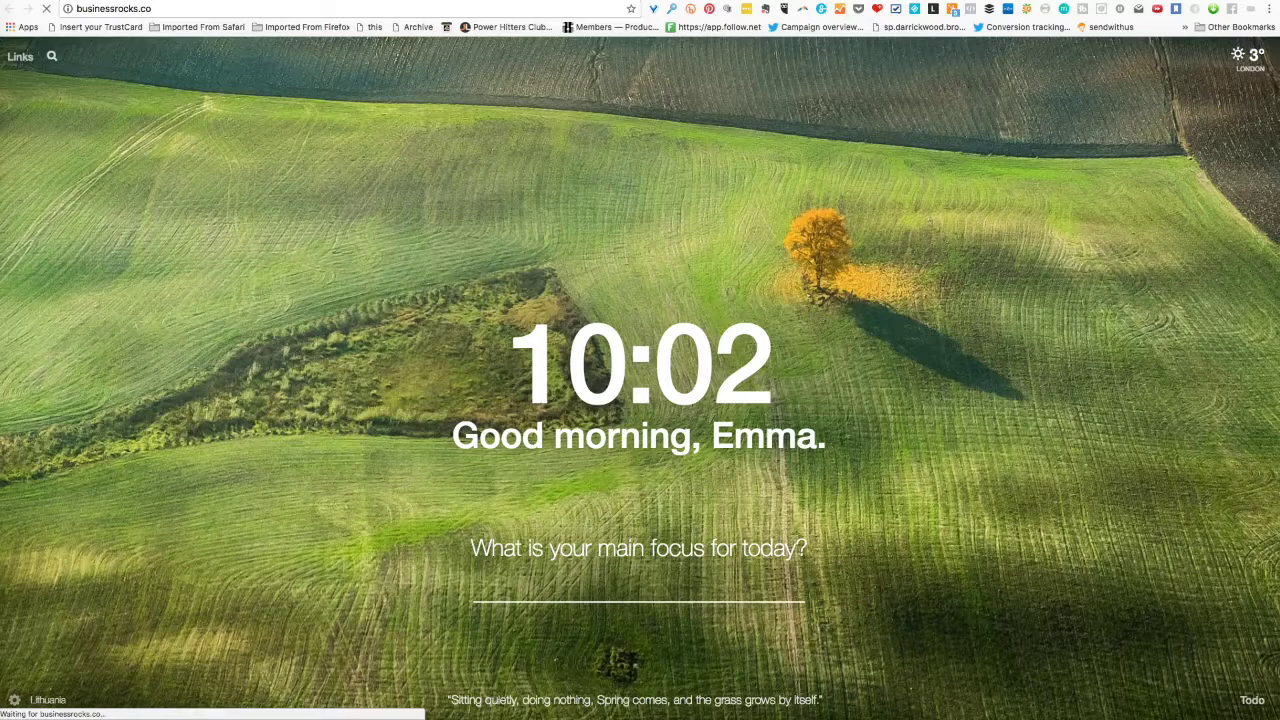